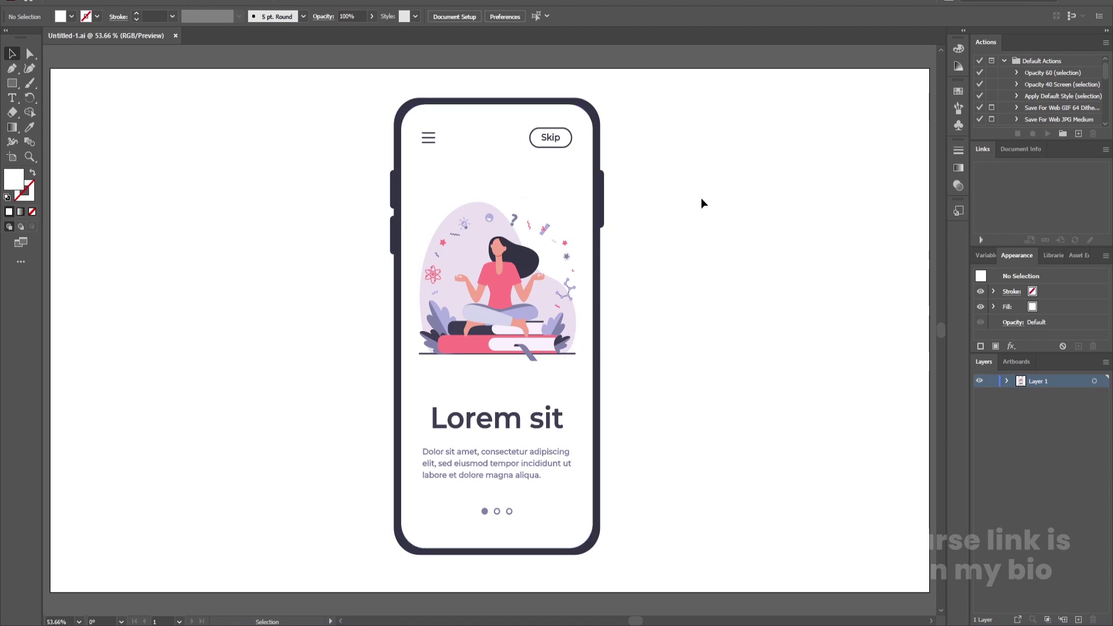
Step: Cut the phone frame group from Layer 1 and paste it in place on a new layer
drag(634, 204, 577, 192)
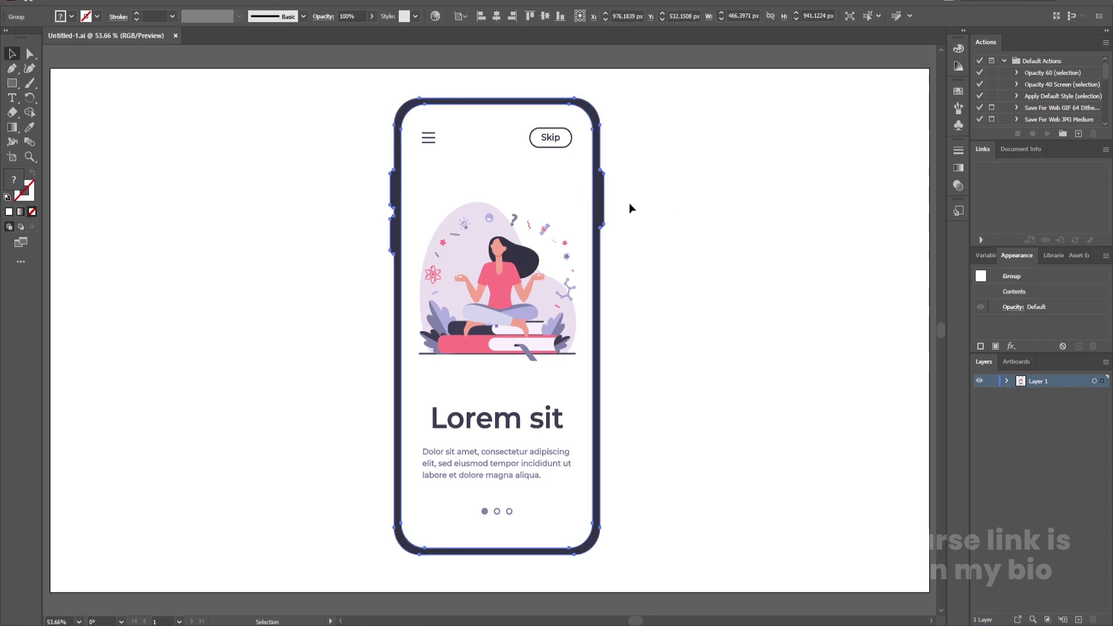
key(Delete)
click(1076, 619)
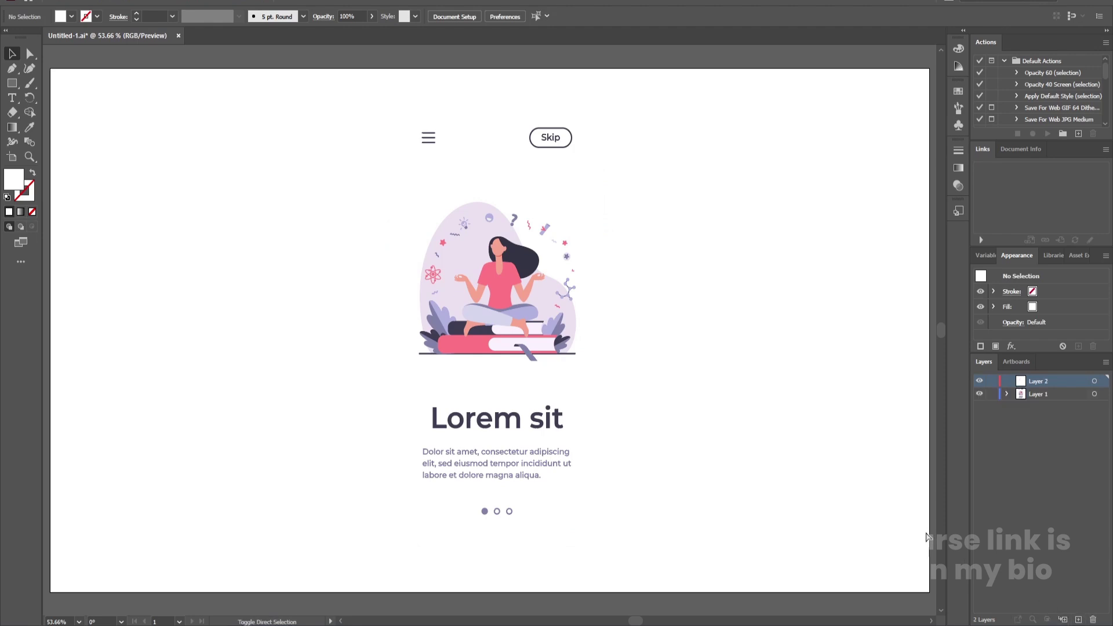
key(ctrl+v)
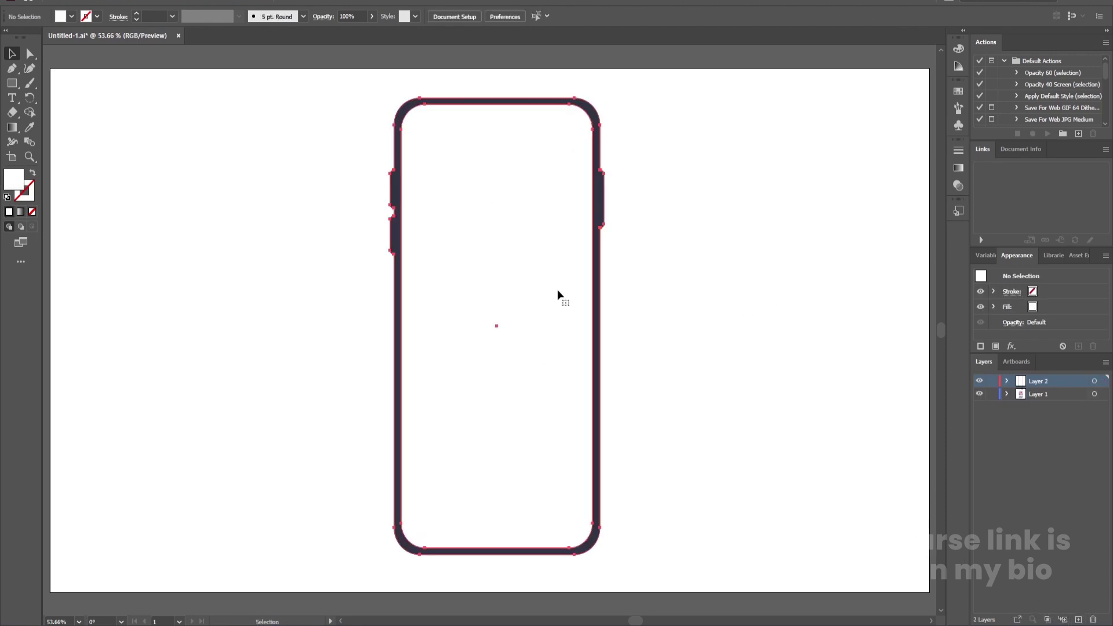
Step: Ungroup the phone frame and move its white screen rectangle in place onto another new layer
right_click(558, 290)
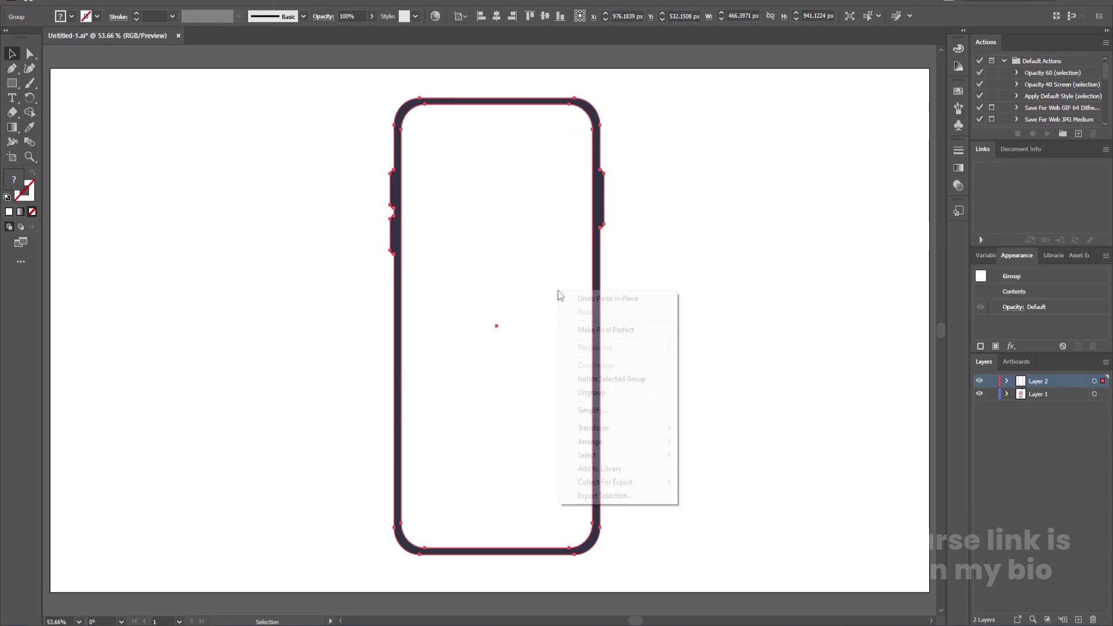
click(629, 393)
click(642, 371)
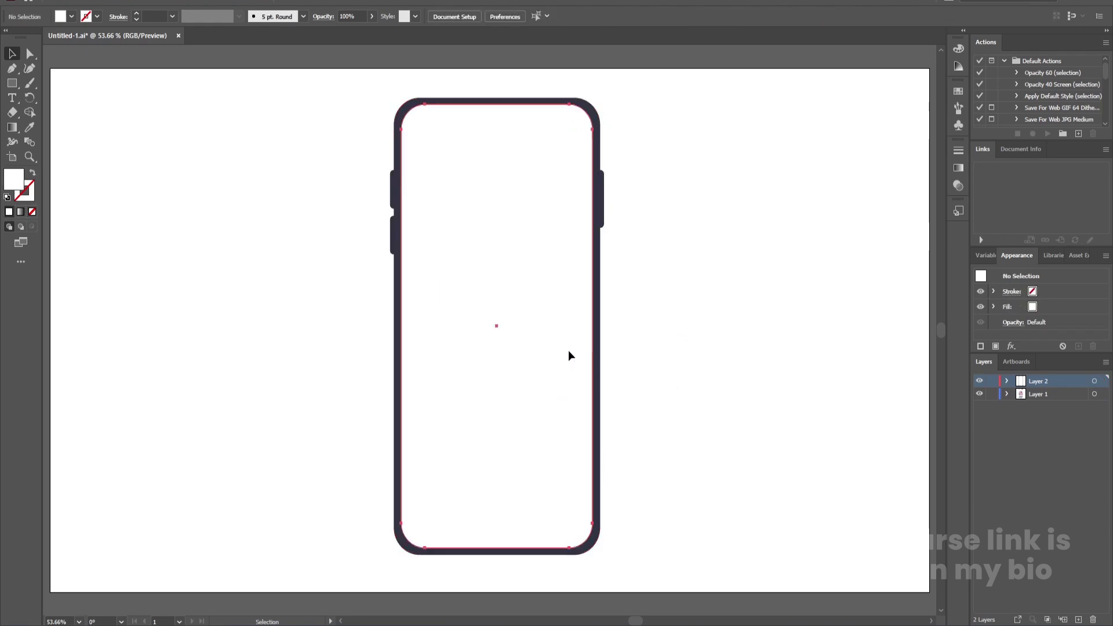
click(542, 293)
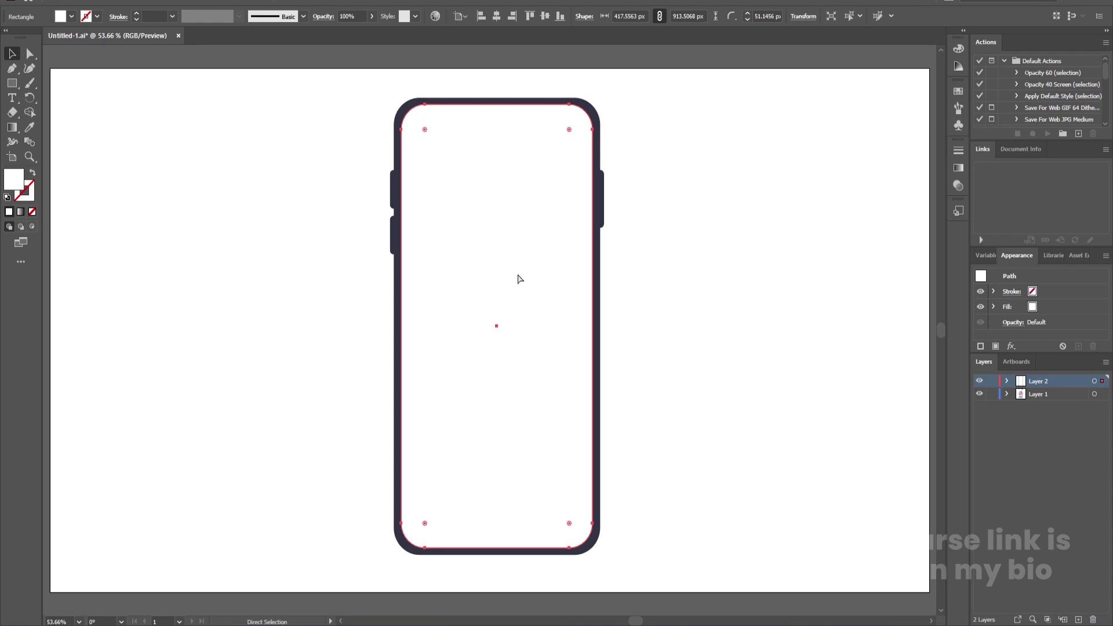
key(Delete)
click(1078, 619)
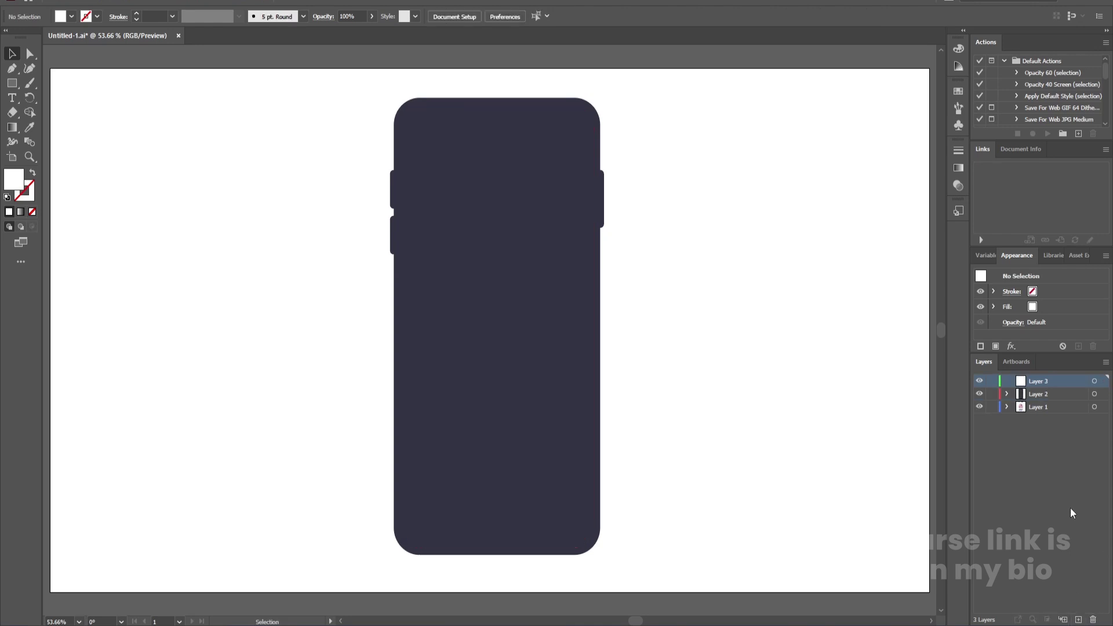
key(ctrl+f)
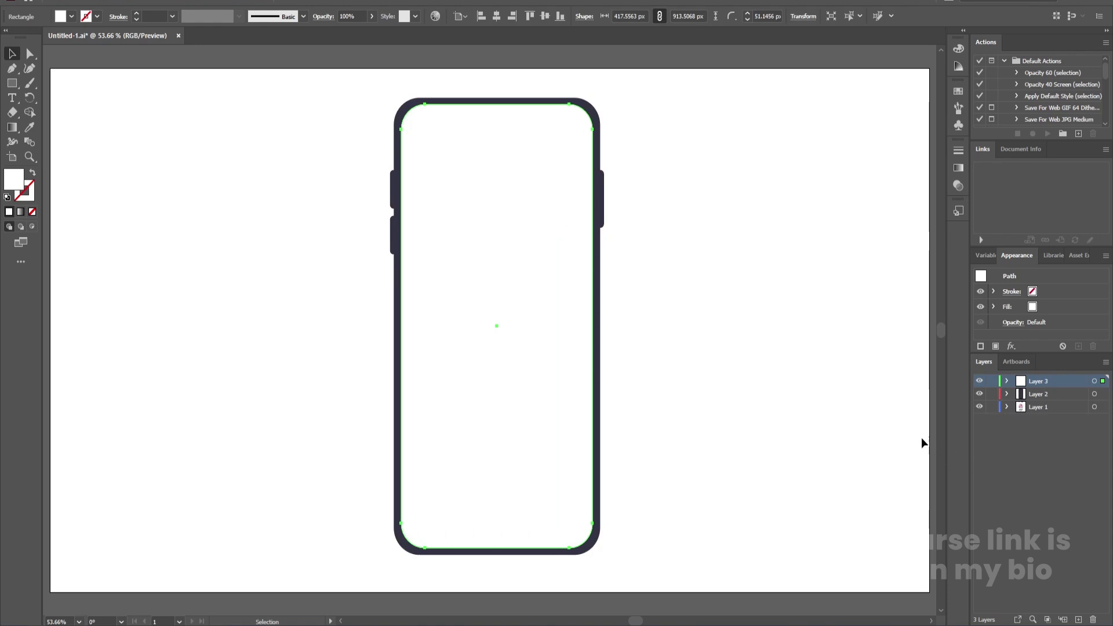
Step: Move Layer 1 with the app artwork to the top of the layer stack
click(790, 363)
click(1031, 396)
drag(1038, 410, 1048, 382)
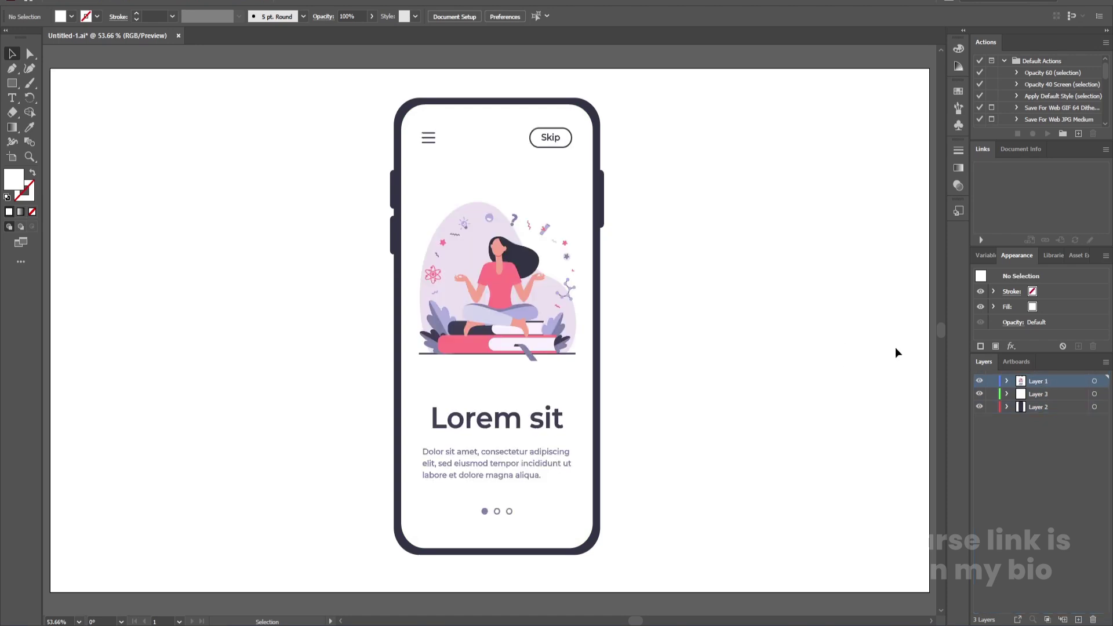
Step: Select the white screen rectangle with all the app artwork, cut them and paste them in place on Layer 3
click(542, 177)
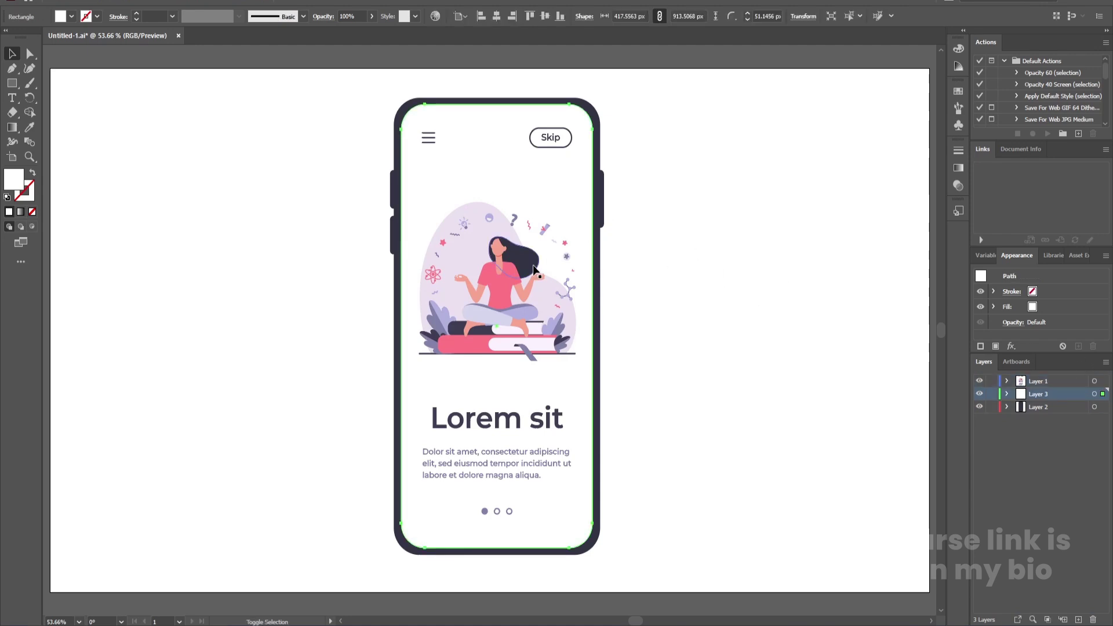
shift+click(541, 197)
shift+click(547, 137)
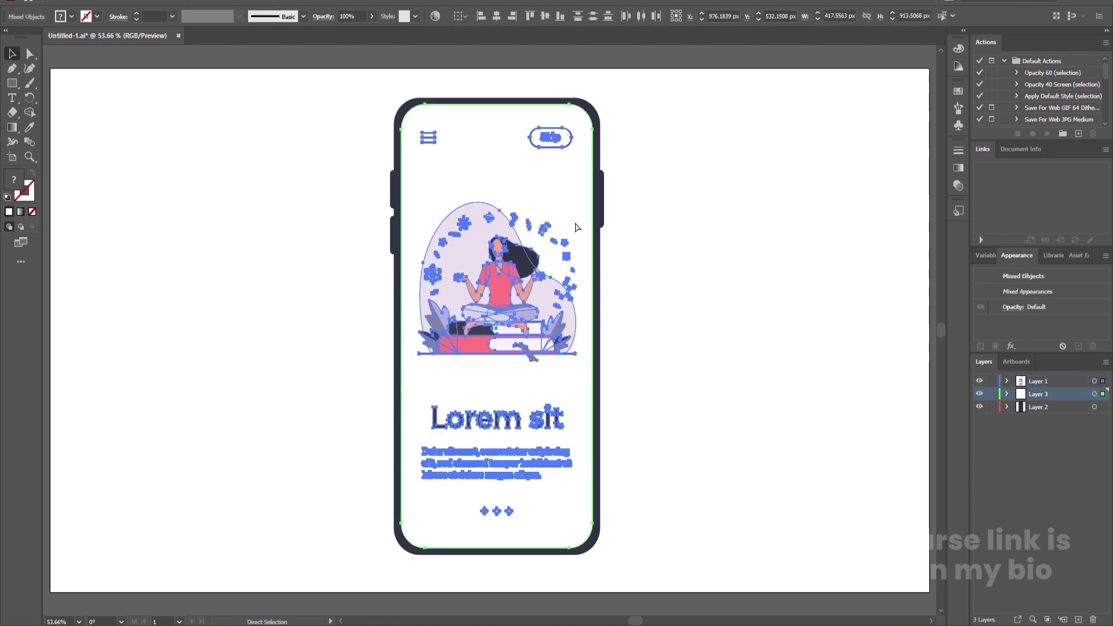
key(Delete)
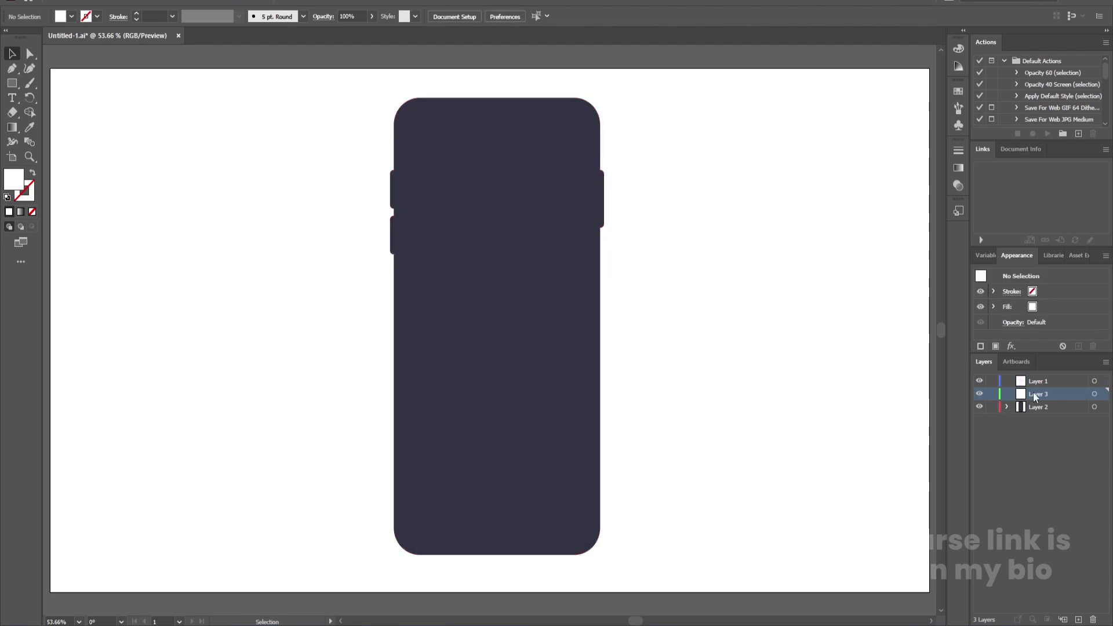
key(ctrl+z)
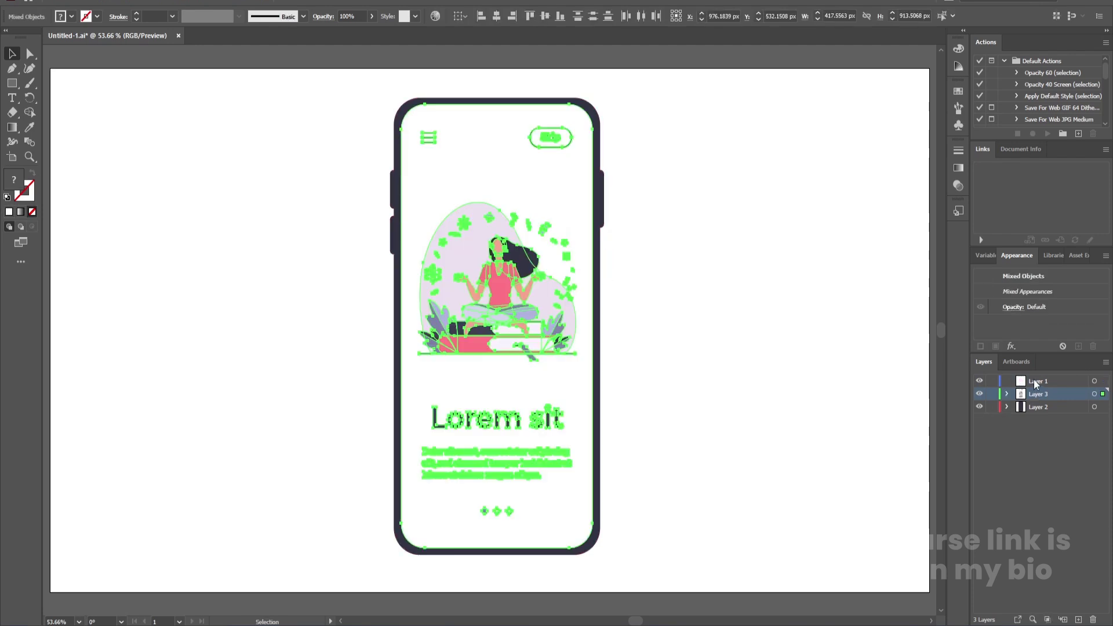
Step: Delete the empty Layer 1 and deselect the artwork
click(1034, 381)
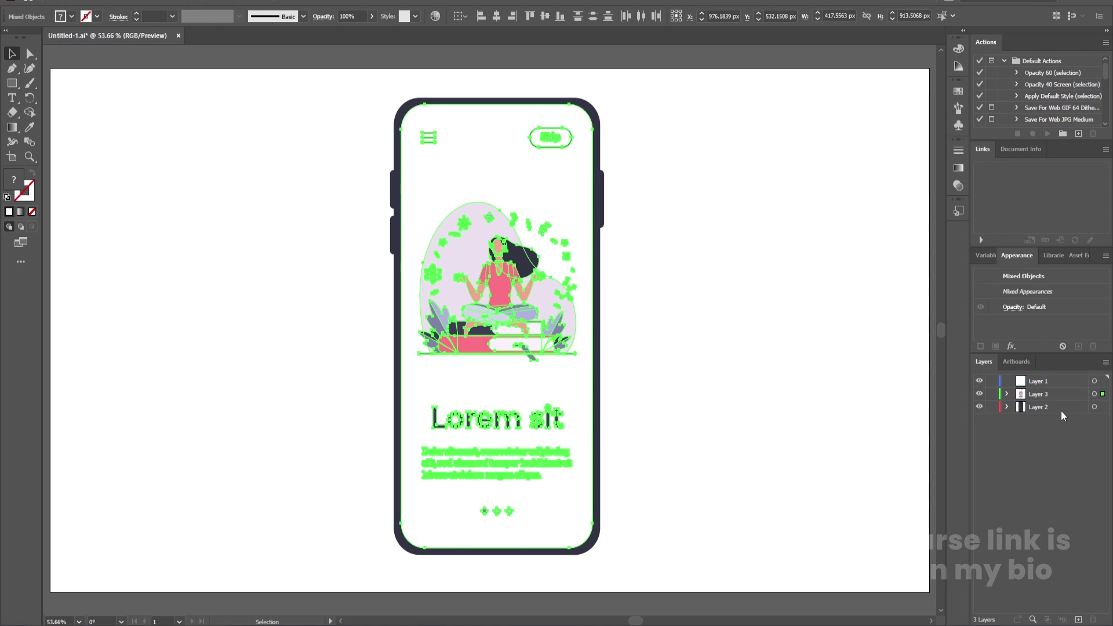
click(1093, 619)
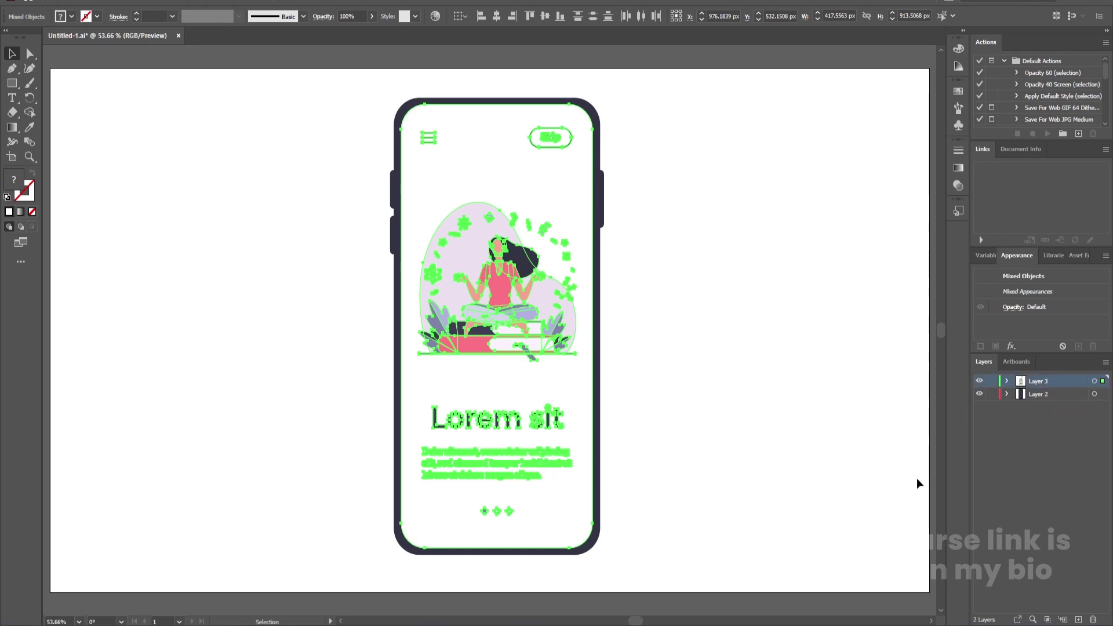
click(762, 336)
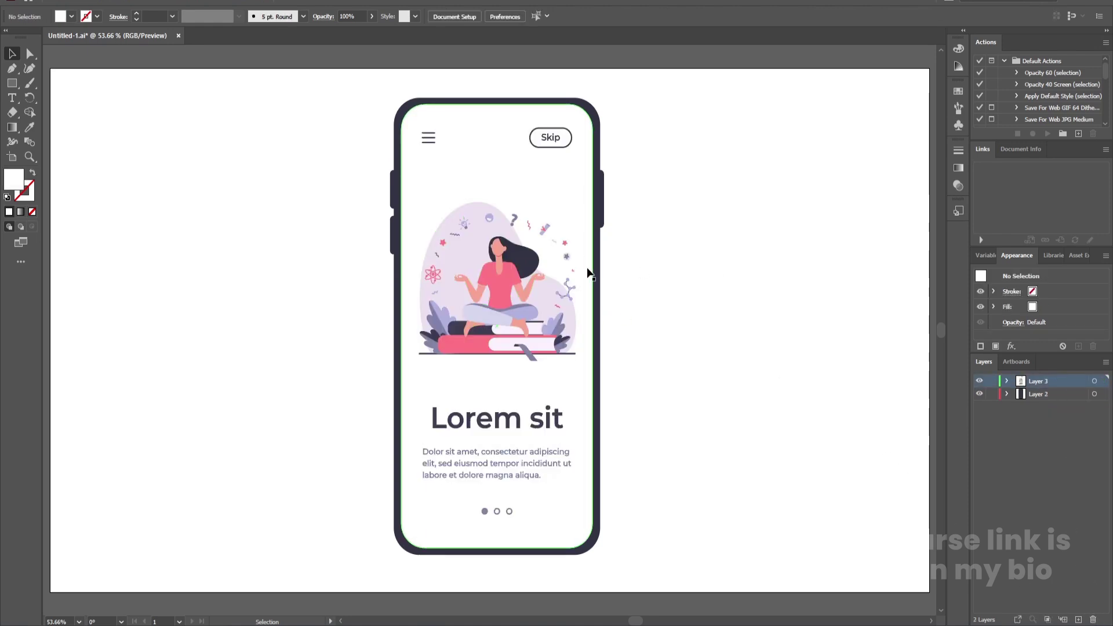
Step: Check what each layer contains by selecting the illustration and toggling the visibility of Layer 3 and Layer 2
click(538, 294)
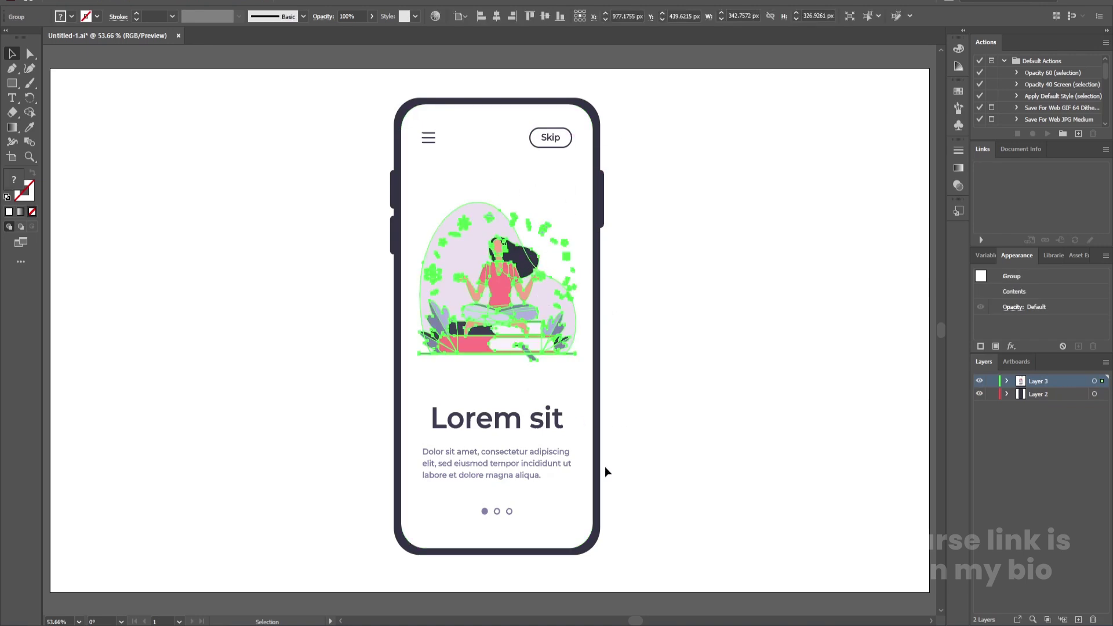
click(670, 316)
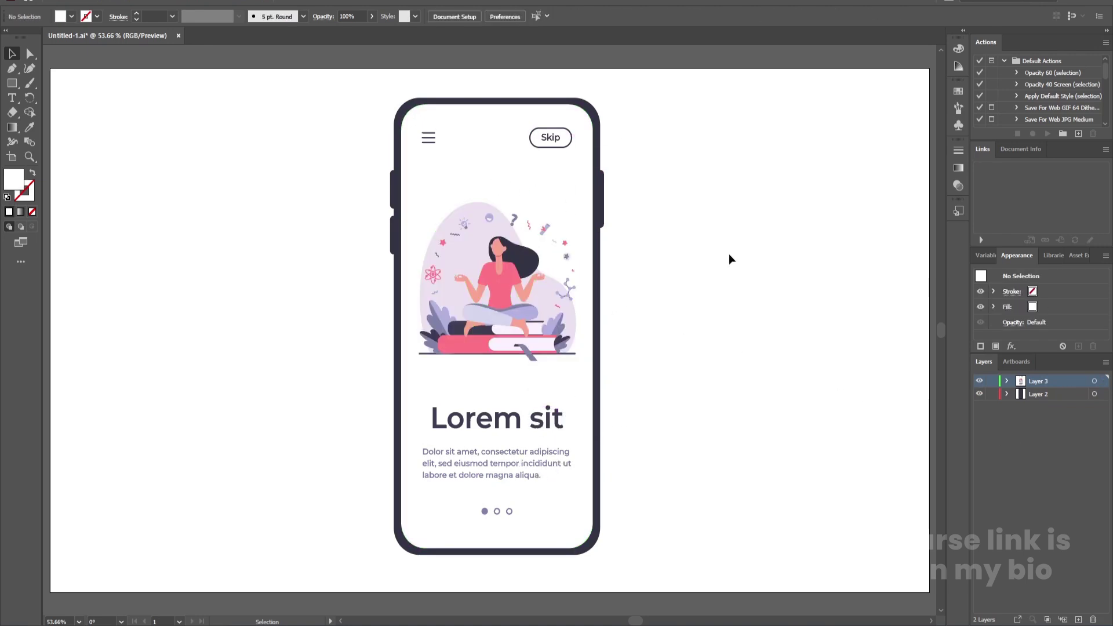
click(978, 381)
click(979, 381)
key(minus)
click(980, 394)
click(979, 394)
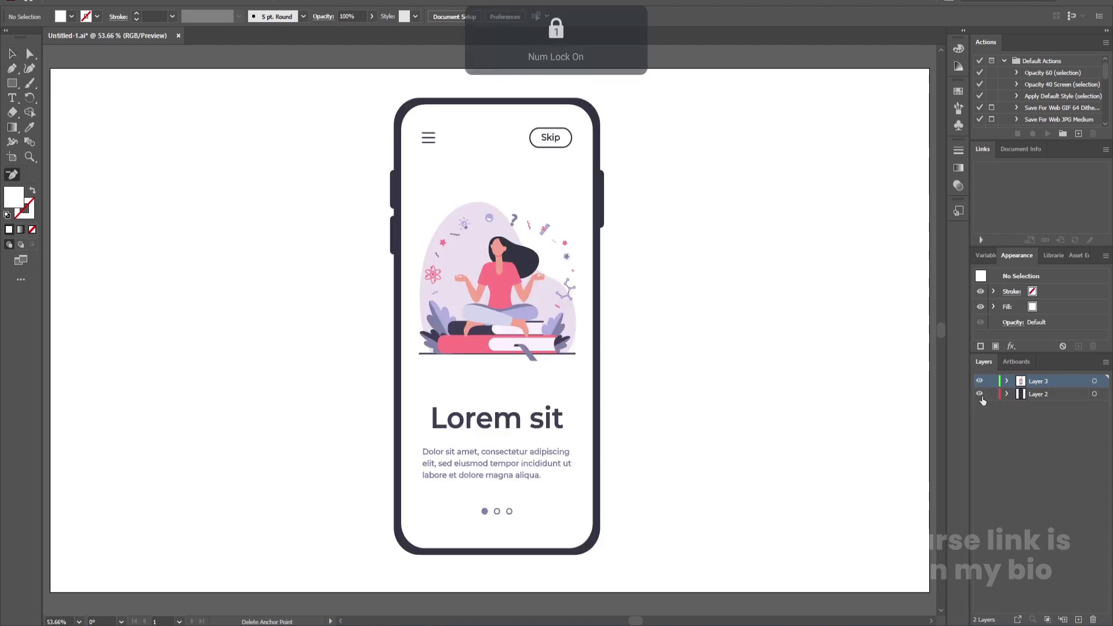
Step: Rename Layer 2 as body and Layer 3 as screen
double_click(1035, 395)
double_click(1034, 393)
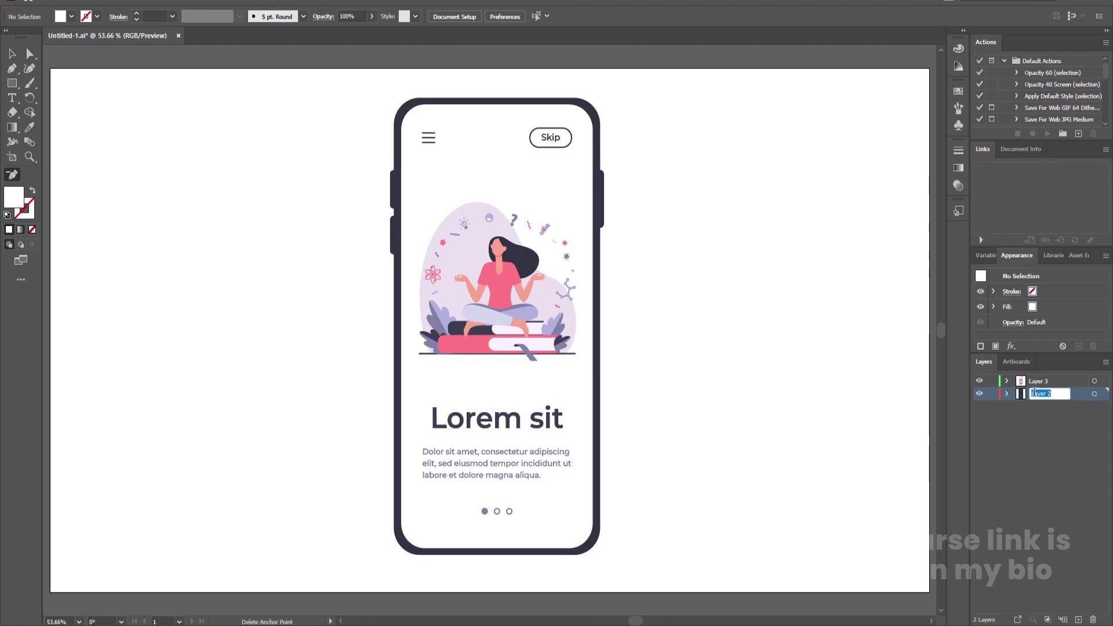
text(body)
key(Return)
click(1043, 381)
double_click(1042, 380)
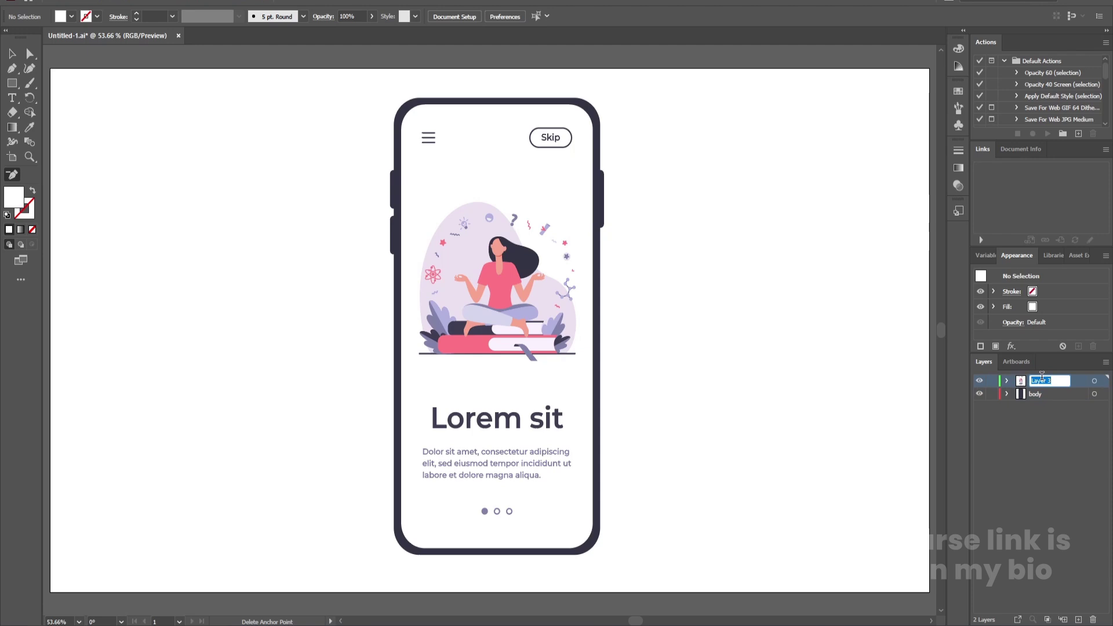
text(screen)
key(Return)
Step: Save the Illustrator document and switch to After Effects
click(672, 287)
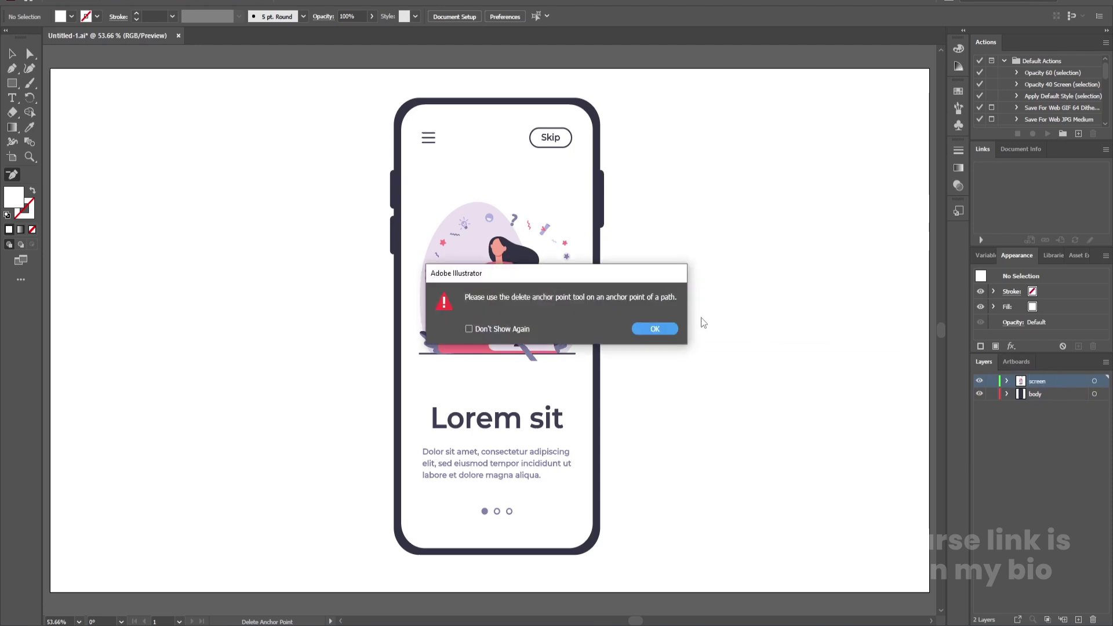
click(653, 330)
key(ctrl+s)
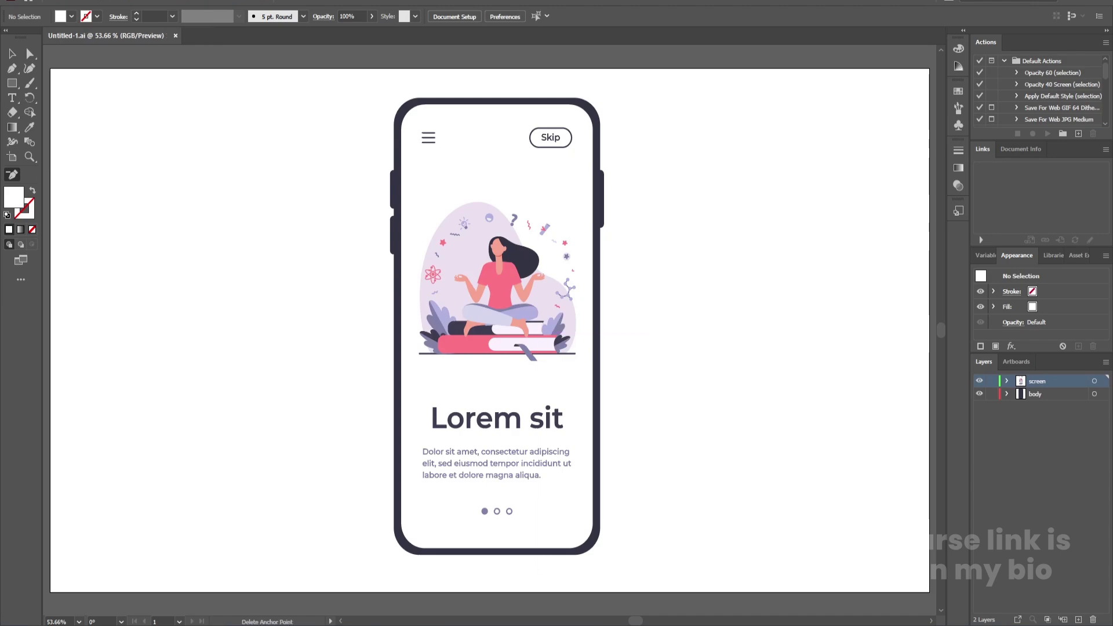
mouse_move(355, 624)
click(356, 579)
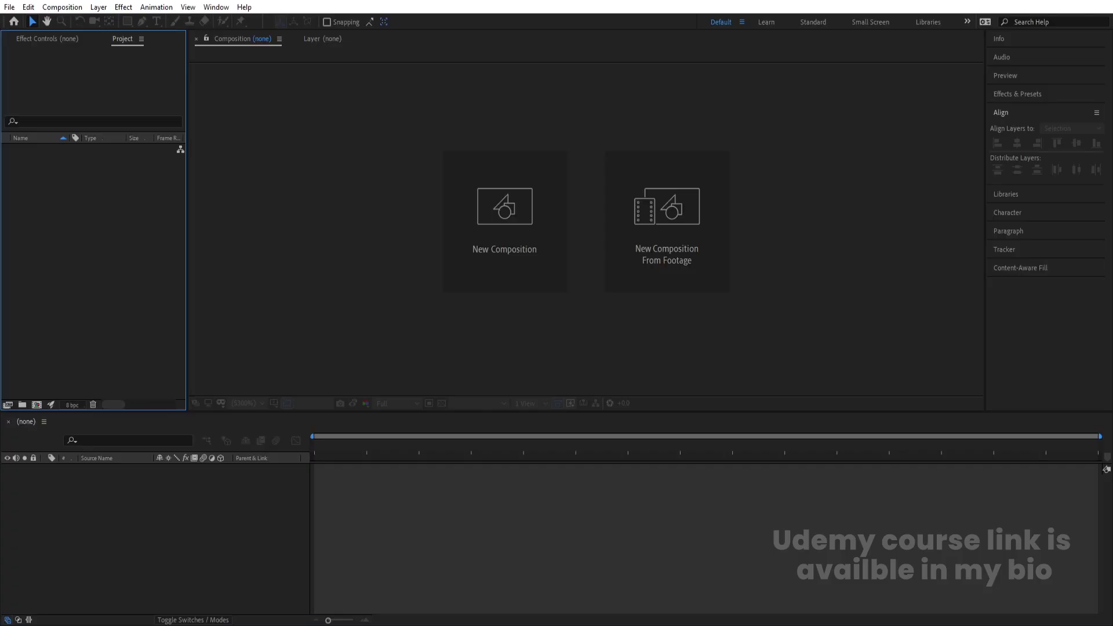
Step: Start a new composition named Main Animation with a width of 1920 px
click(510, 213)
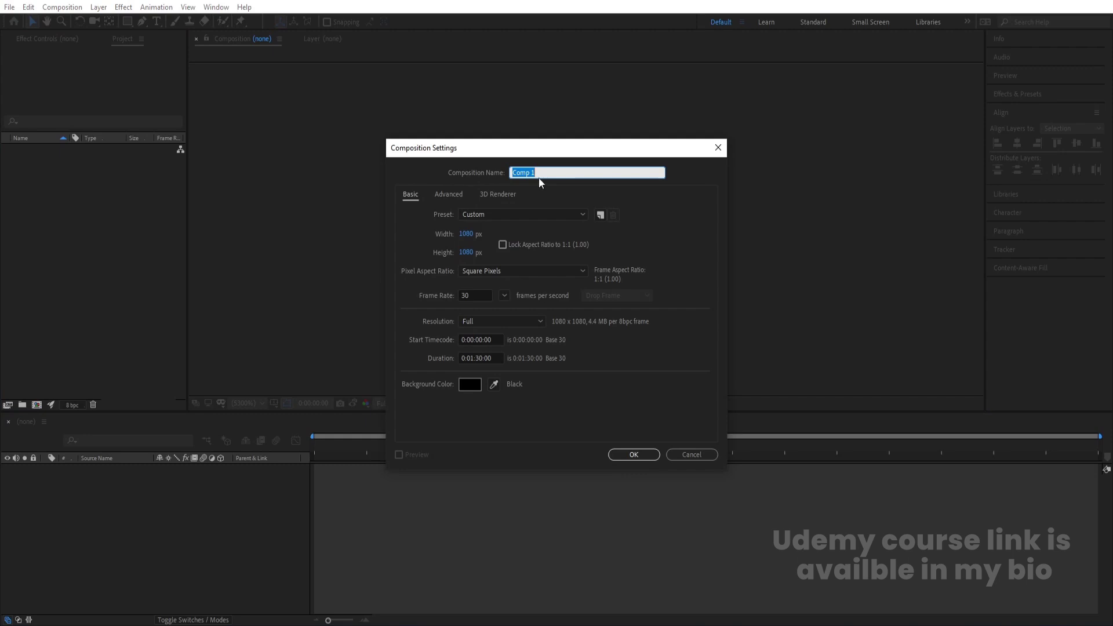
text(Main Animation)
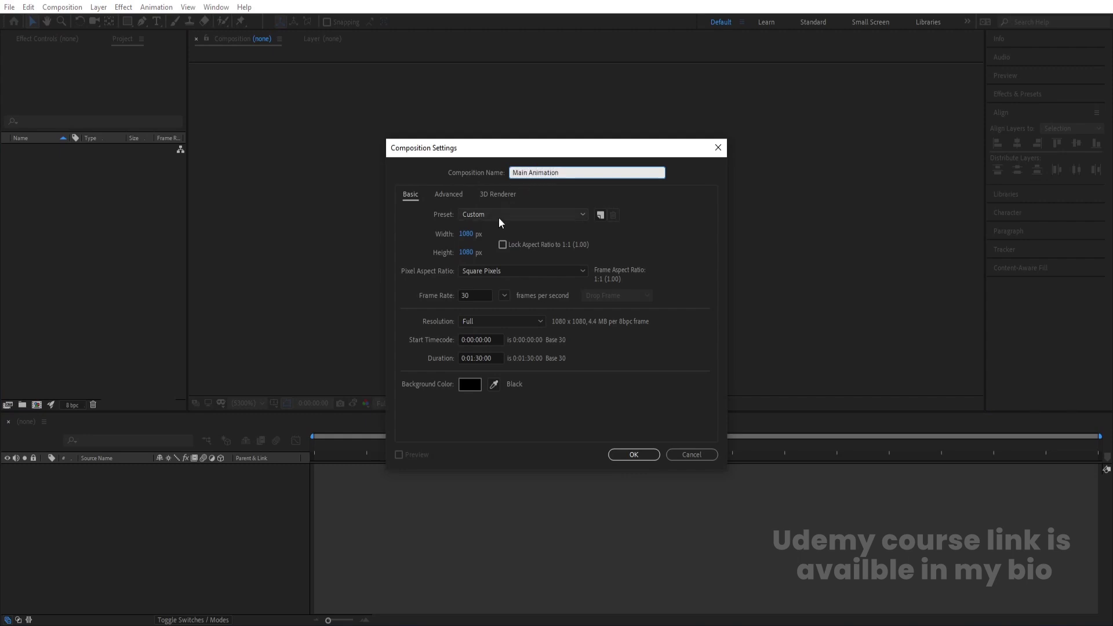
click(467, 234)
text(1920)
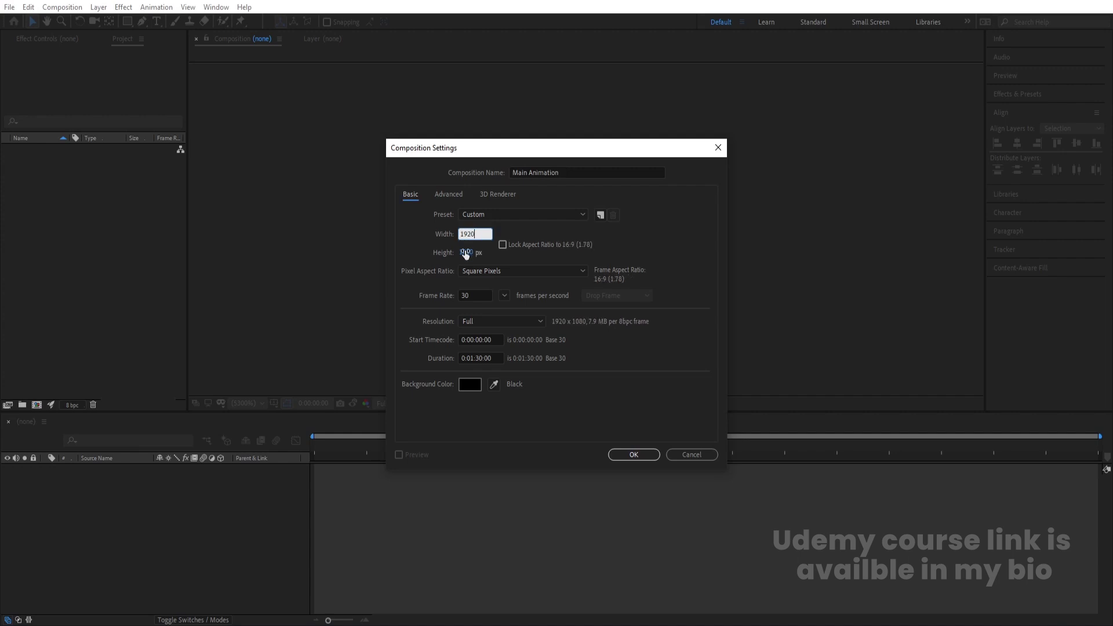
click(466, 251)
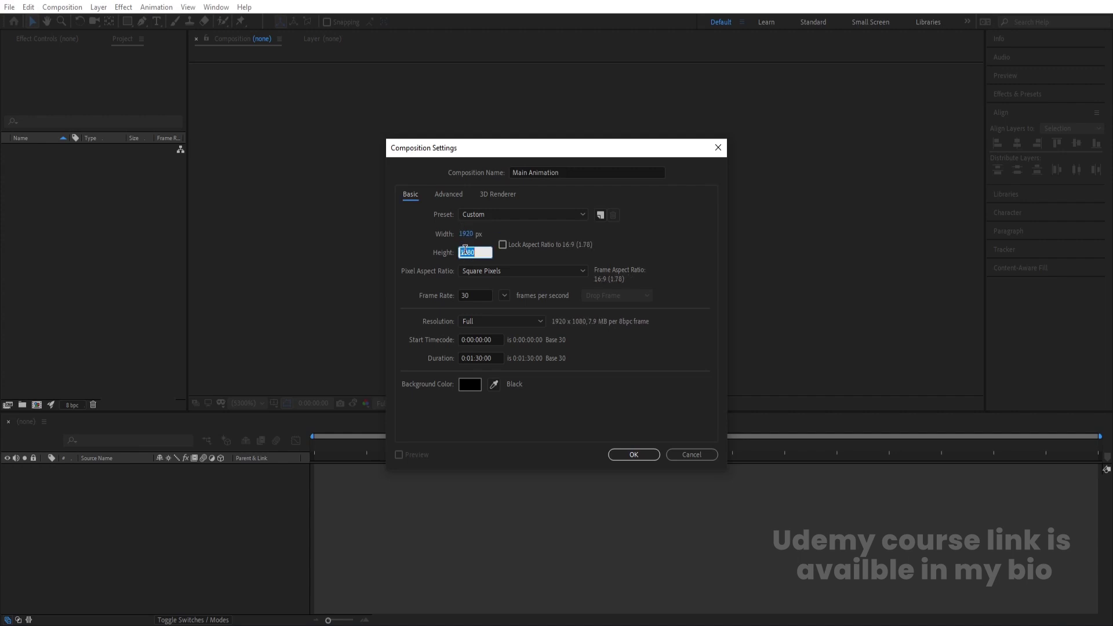
Step: Set the composition's duration to 0:00:20:00
click(474, 354)
click(474, 354)
key(BackSpace)
text(0)
key(Delete)
text(1)
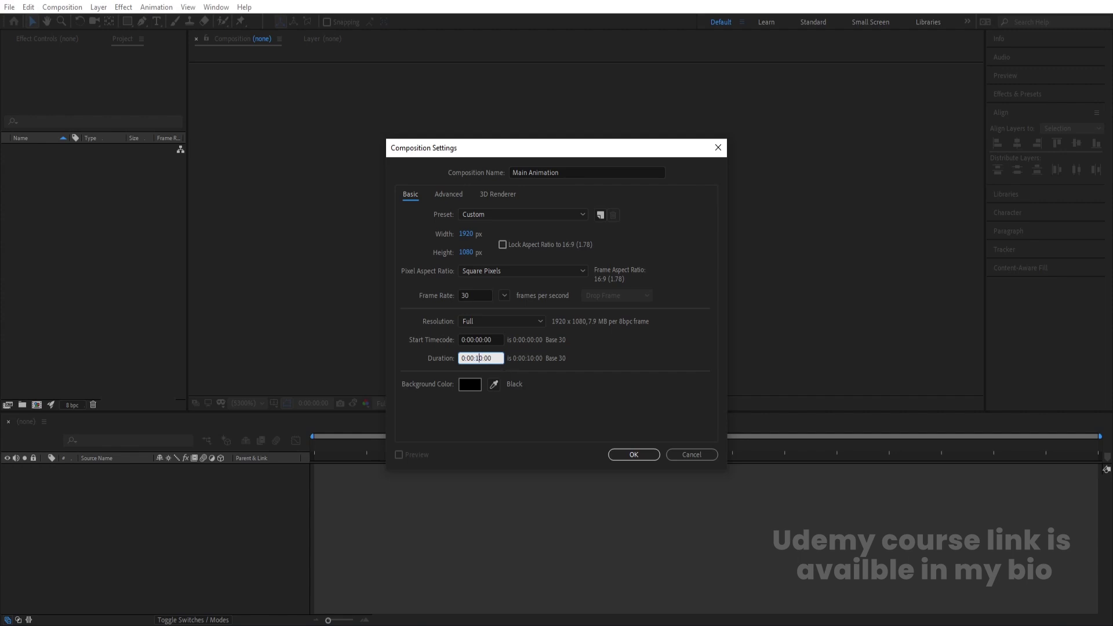
key(BackSpace)
text(2)
Step: Set the composition's background colour to white and create the composition
click(469, 383)
click(137, 244)
key(Return)
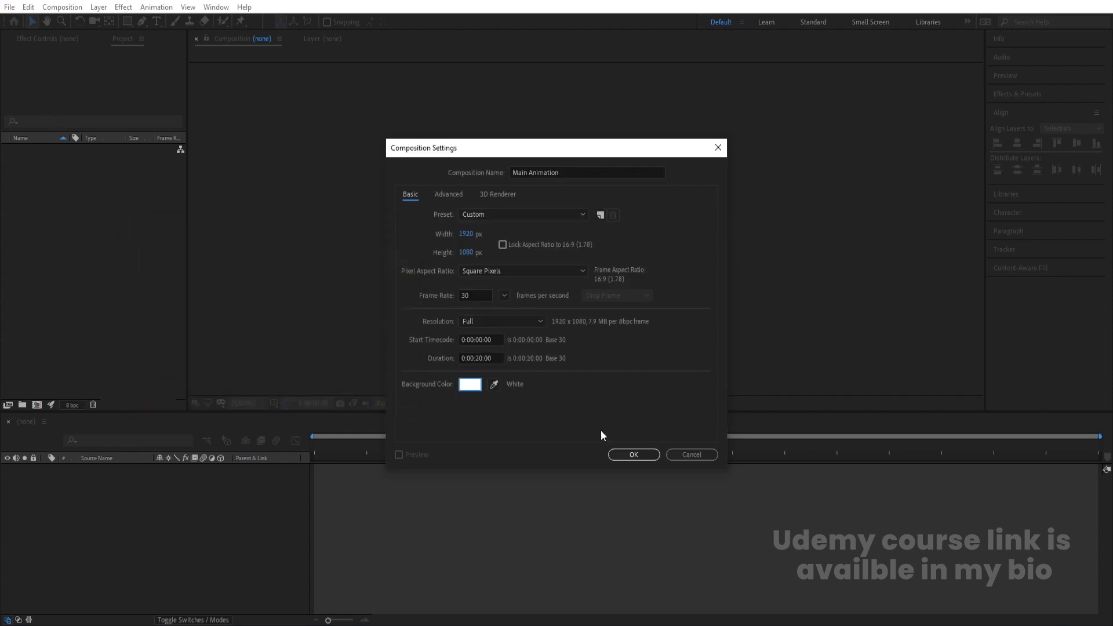
click(634, 454)
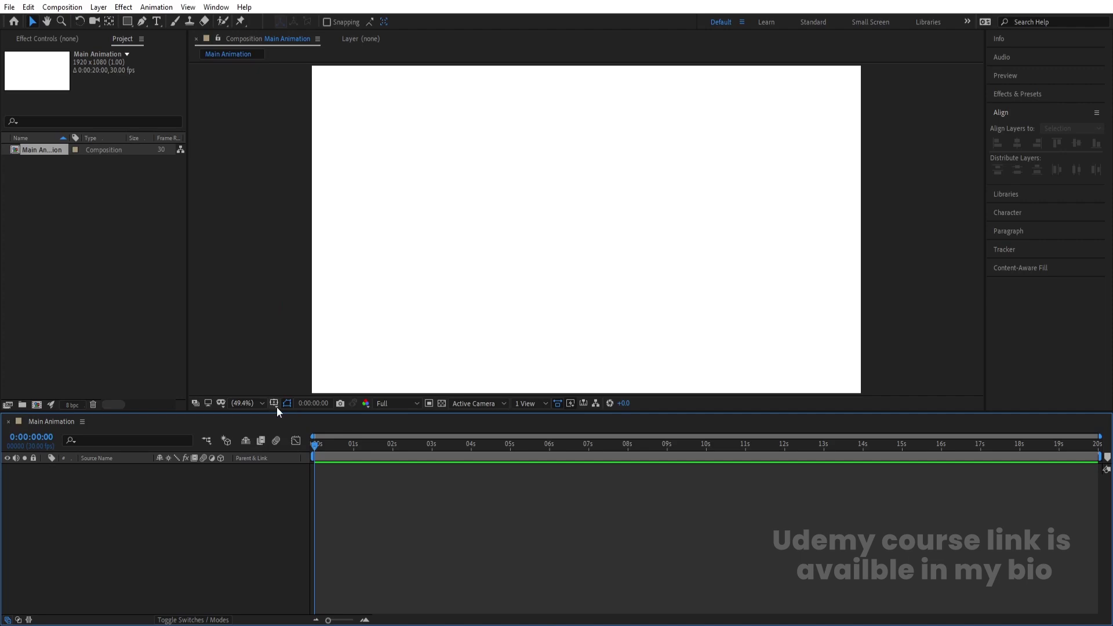
Step: Show the title/action safe guides in the composition view
click(274, 403)
click(298, 416)
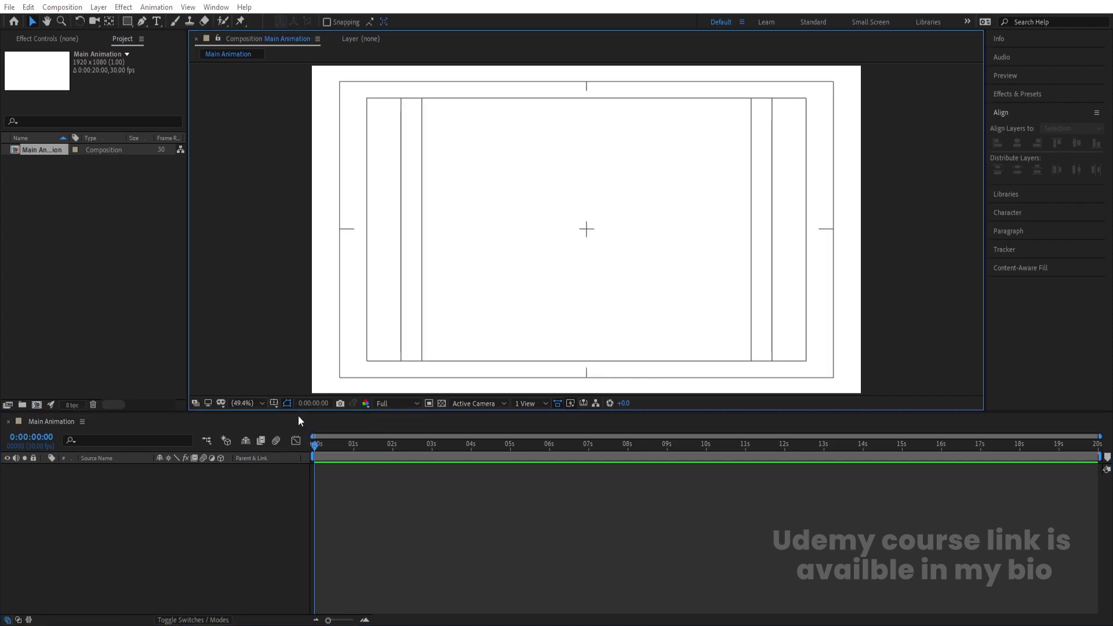
Step: Import Untitled-1.ai as Composition - Retain Layer Sizes
key(ctrl+i)
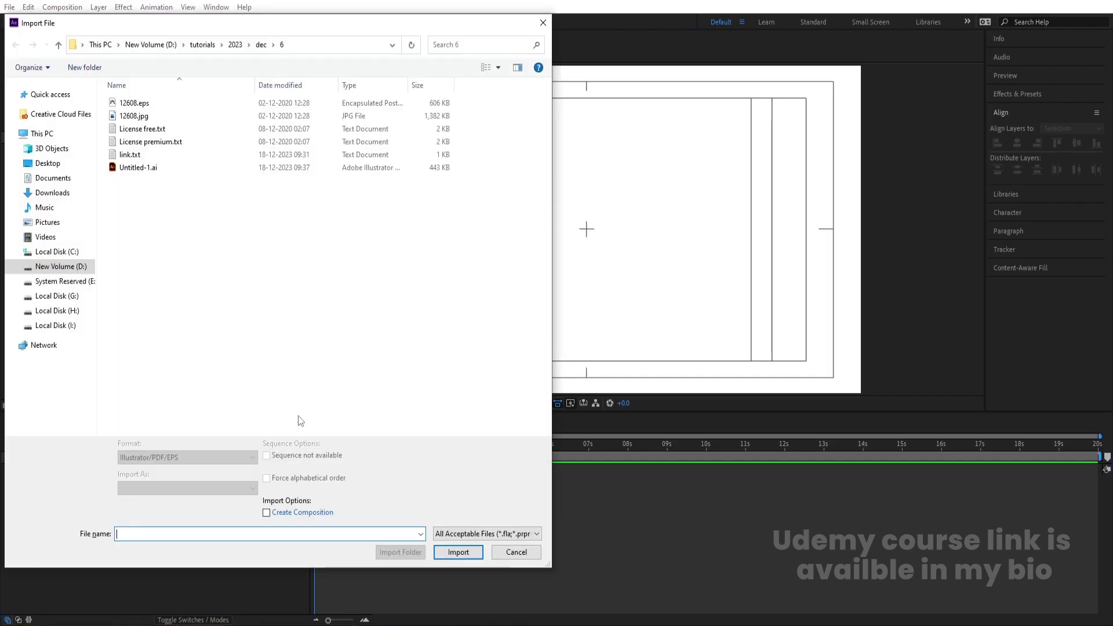
click(153, 171)
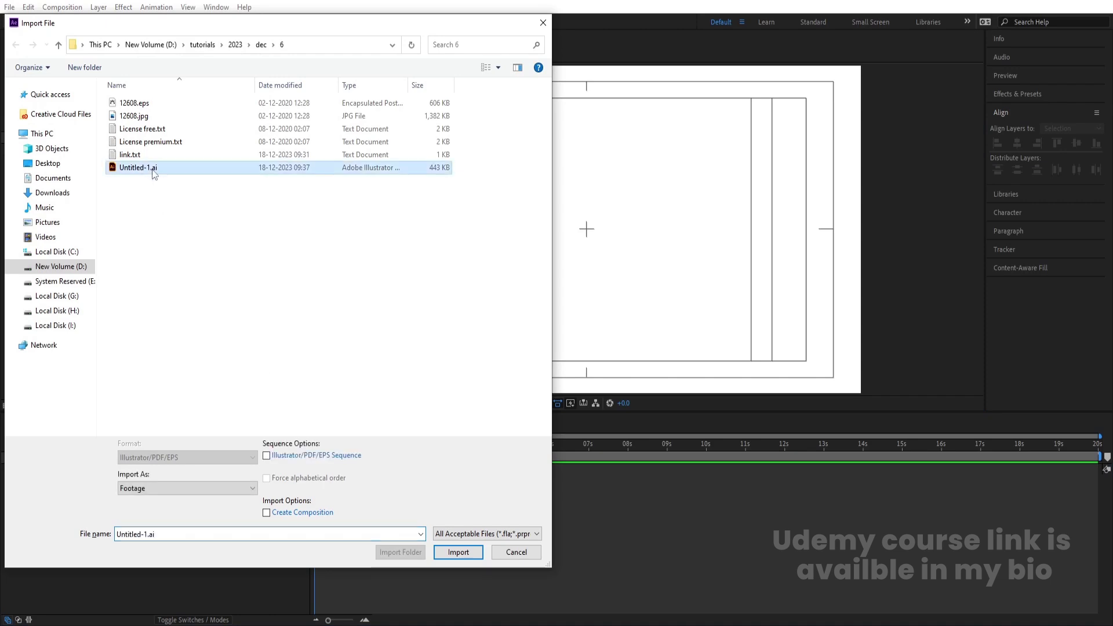
click(149, 491)
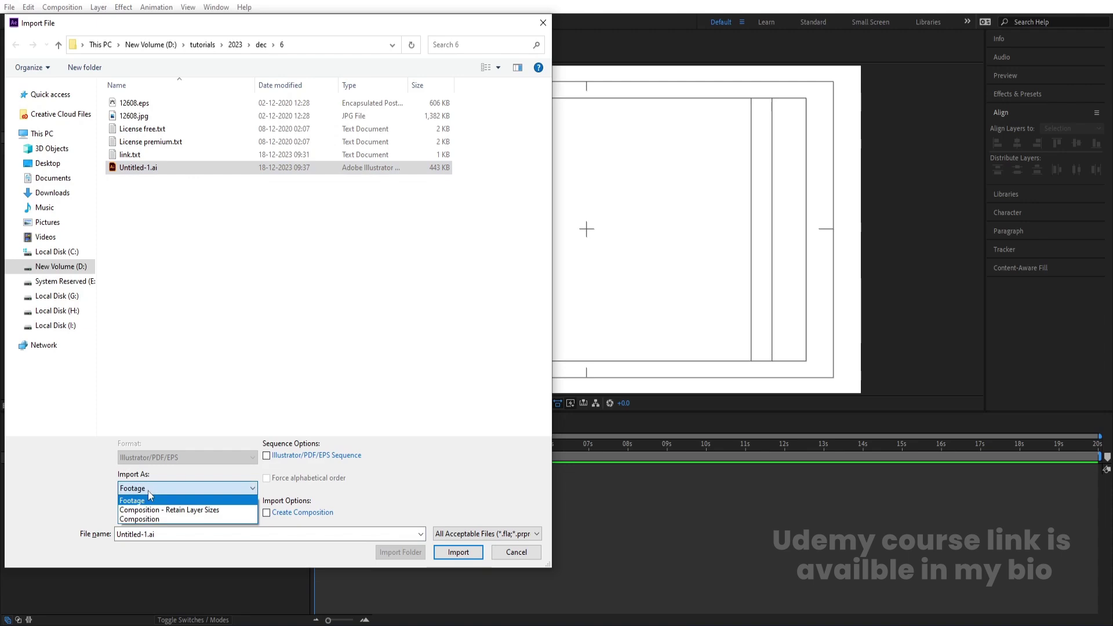
click(163, 510)
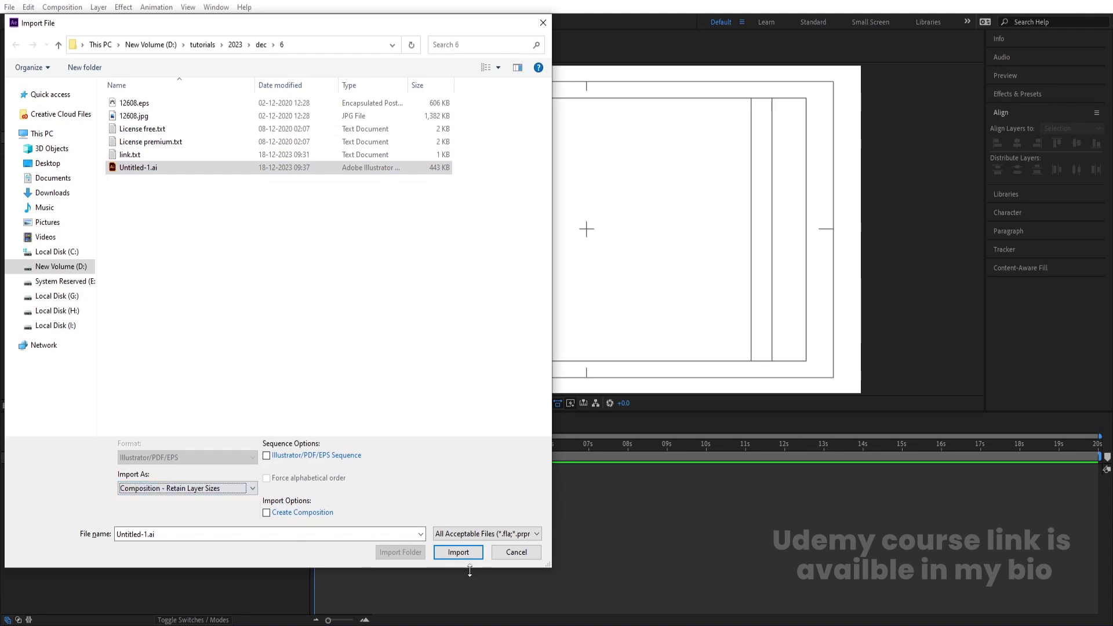
click(458, 552)
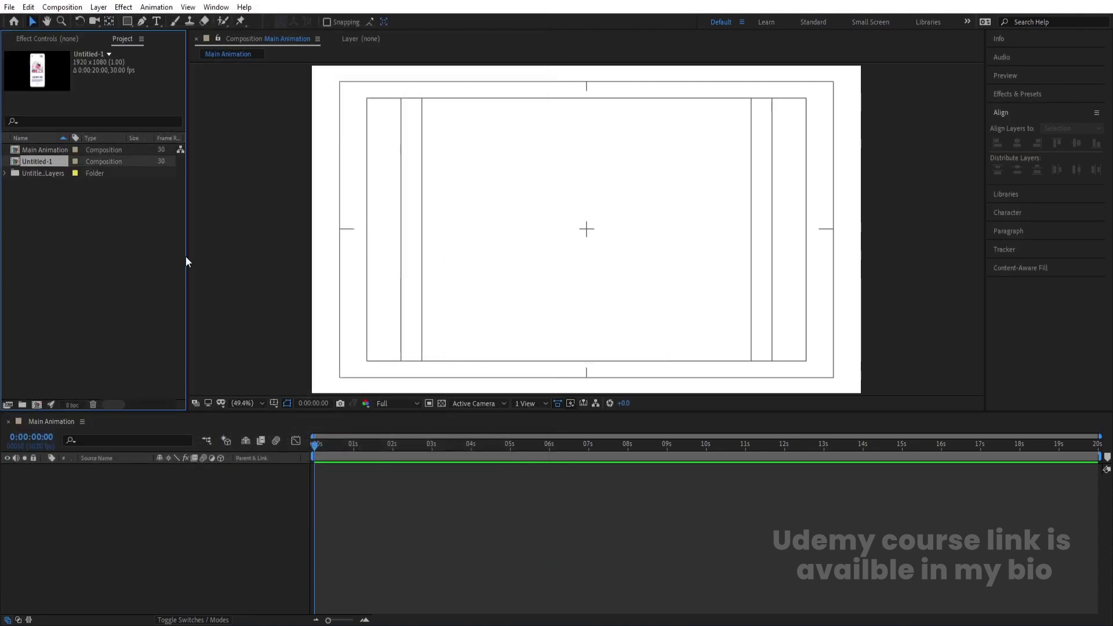
Step: Place the imported Untitled-1 composition in Main Animation, then open it and rename it mobile
drag(51, 175, 147, 494)
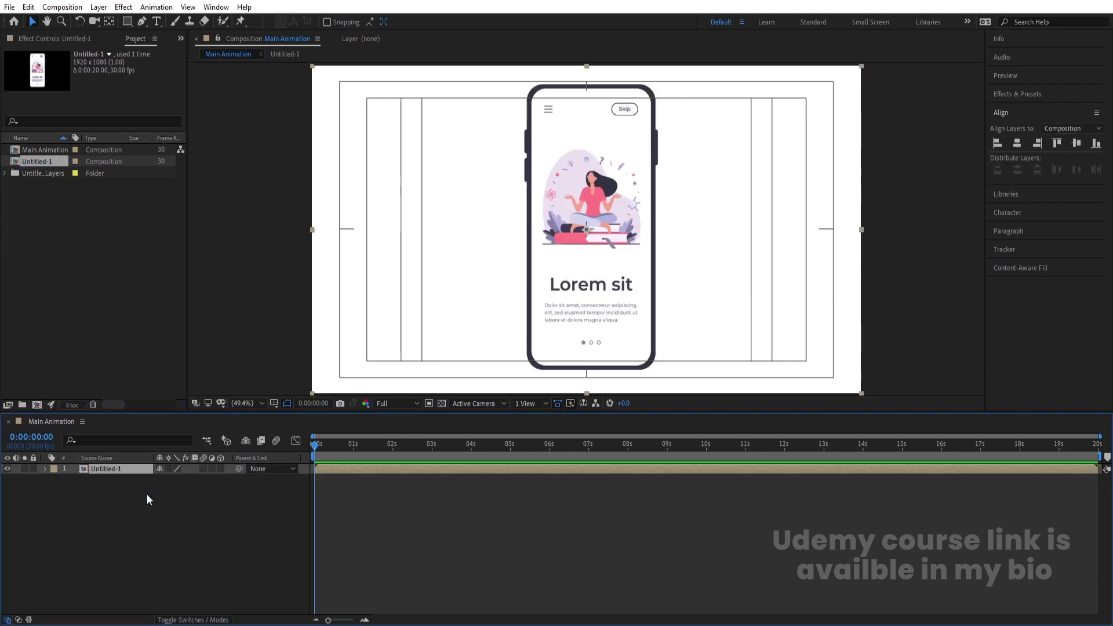
double_click(110, 471)
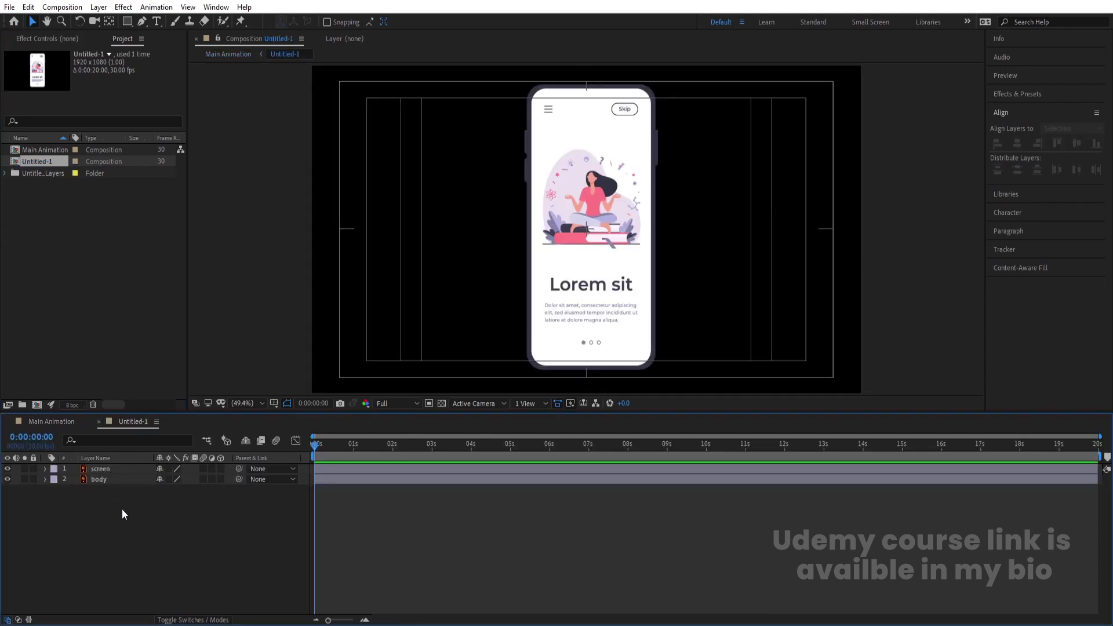
key(ctrl+k)
text(mobile)
key(Return)
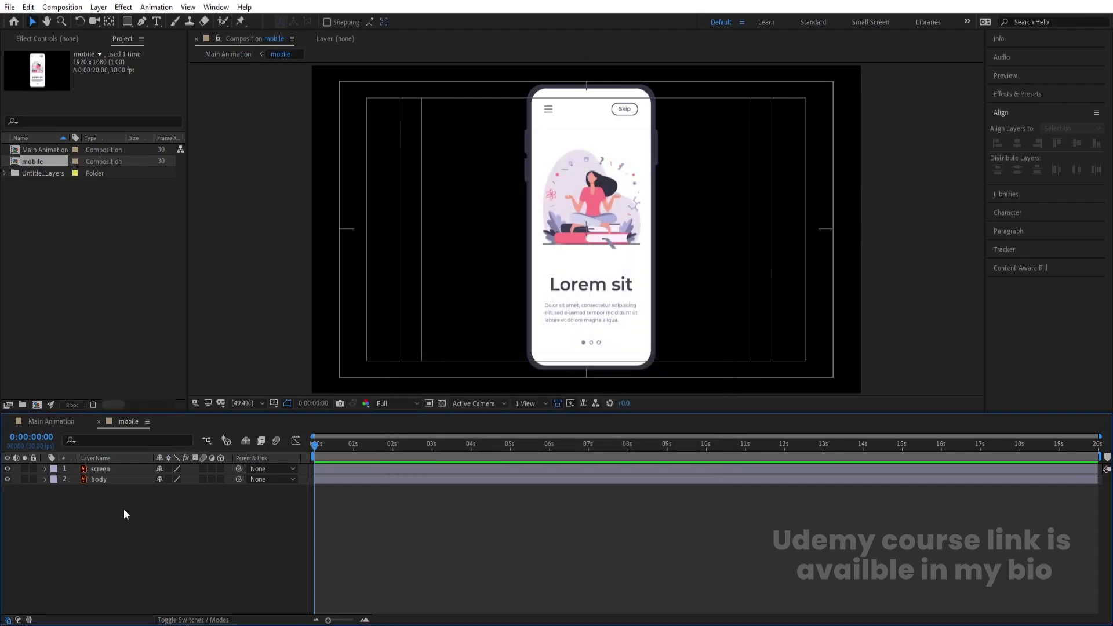
Step: Make the screen and body layers 3D and turn on continuous rasterization for both
click(126, 470)
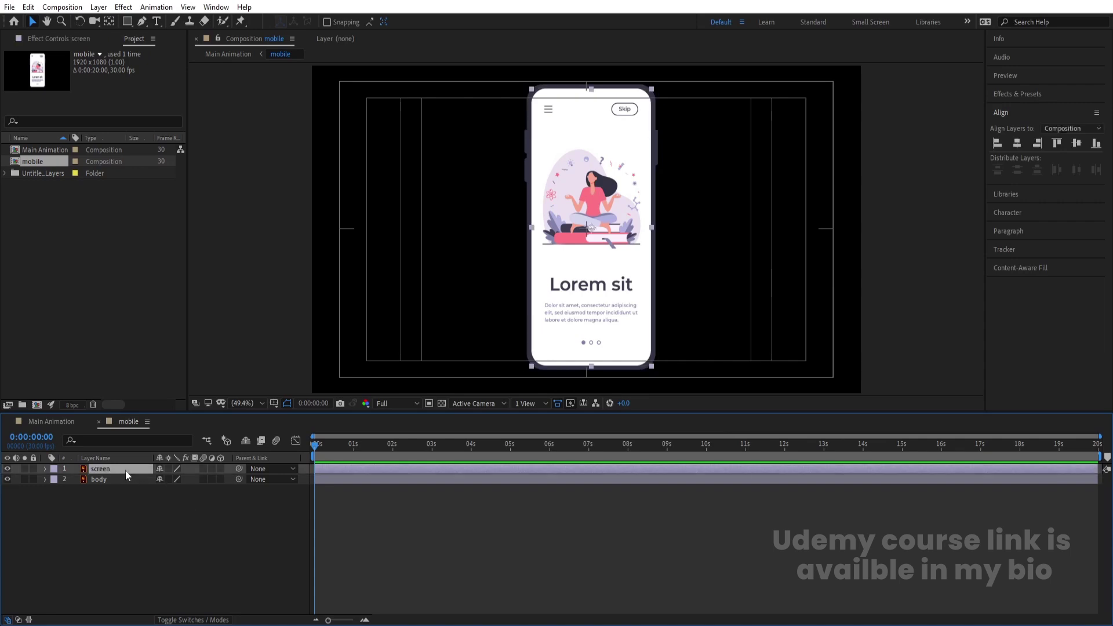
click(220, 468)
click(220, 478)
click(169, 479)
click(168, 468)
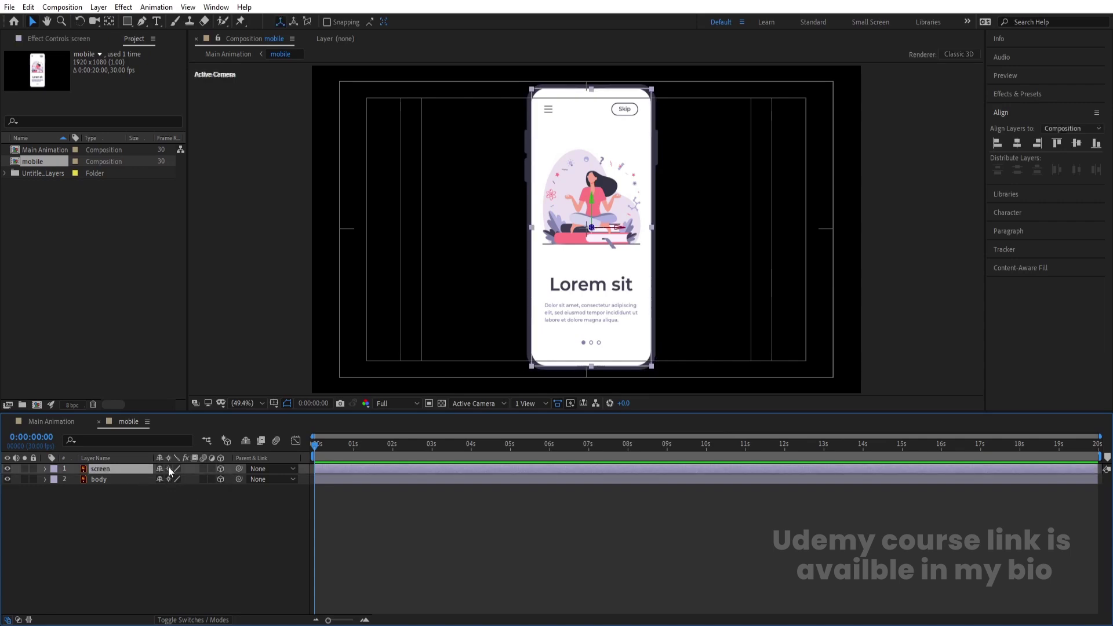
click(176, 505)
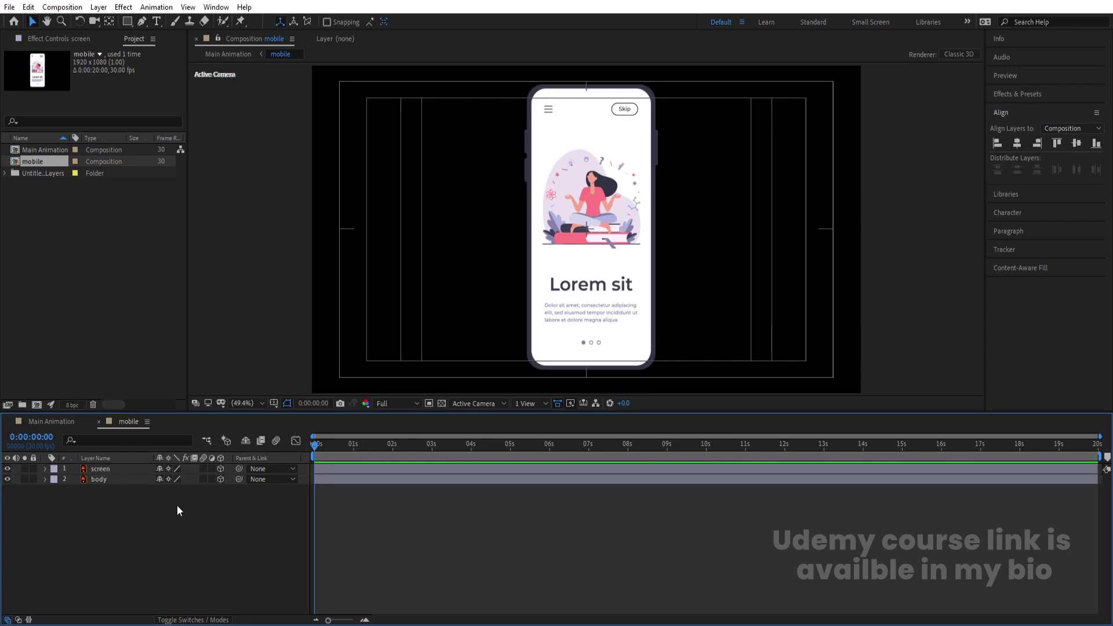
Step: Show the mobile composition in Custom View 1 and set its background colour to white
click(456, 402)
click(481, 517)
key(ctrl+k)
click(471, 385)
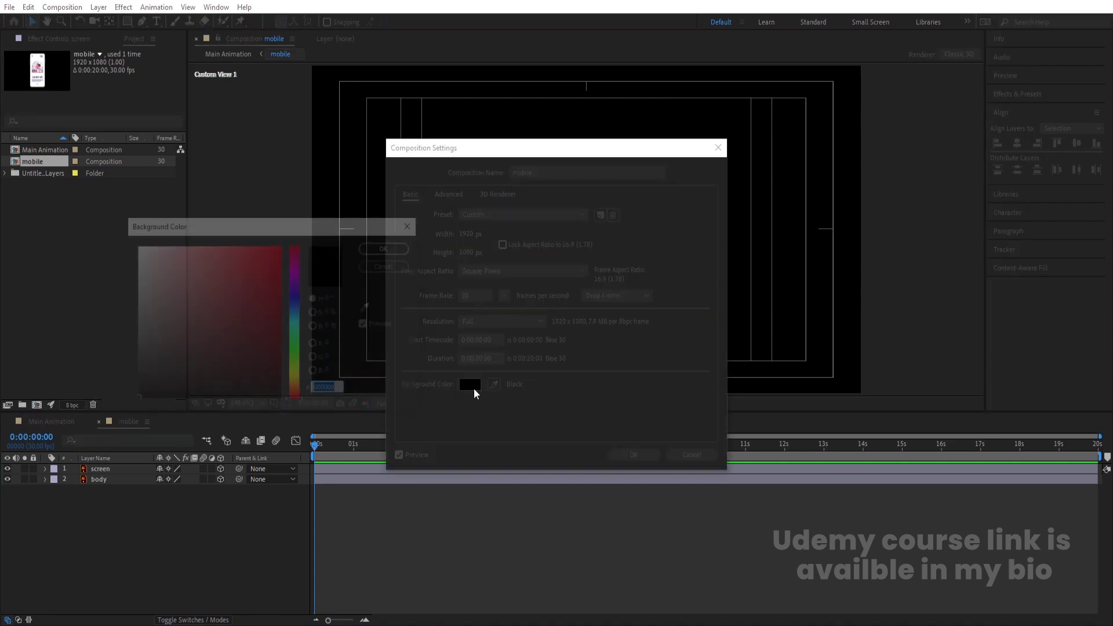
drag(224, 293, 135, 246)
click(387, 247)
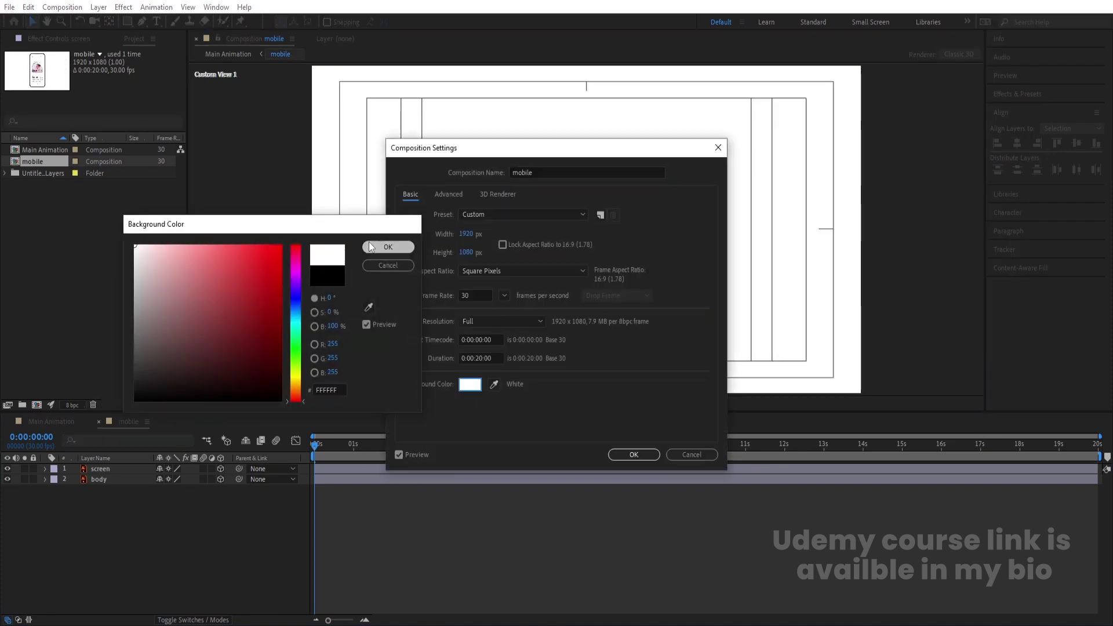
click(648, 452)
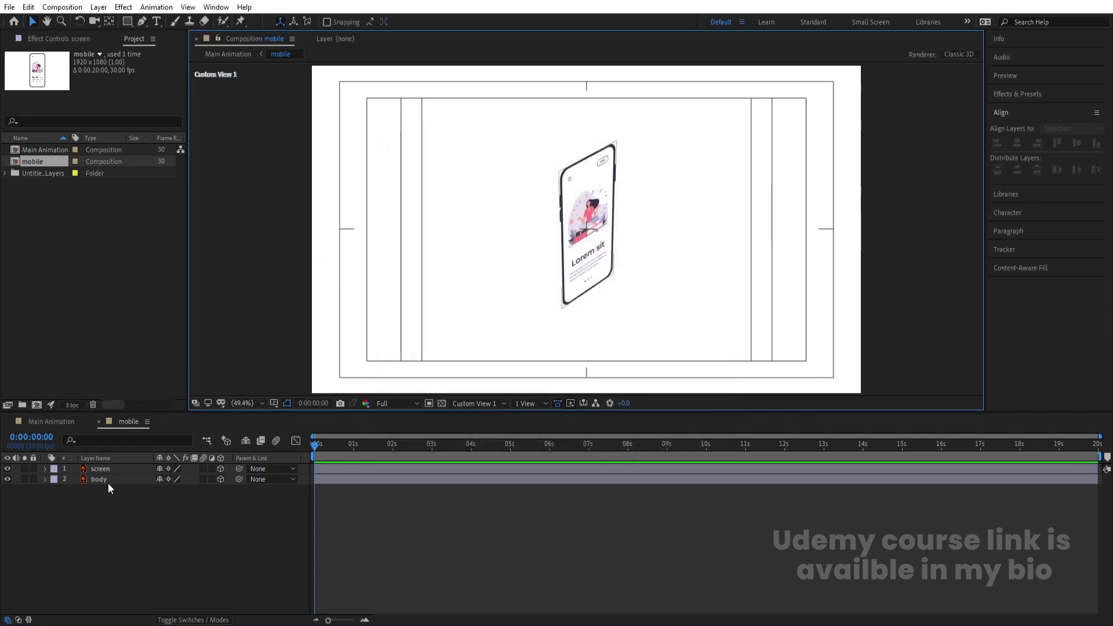
Step: Reveal the Position property of the body layer
click(106, 481)
key(p)
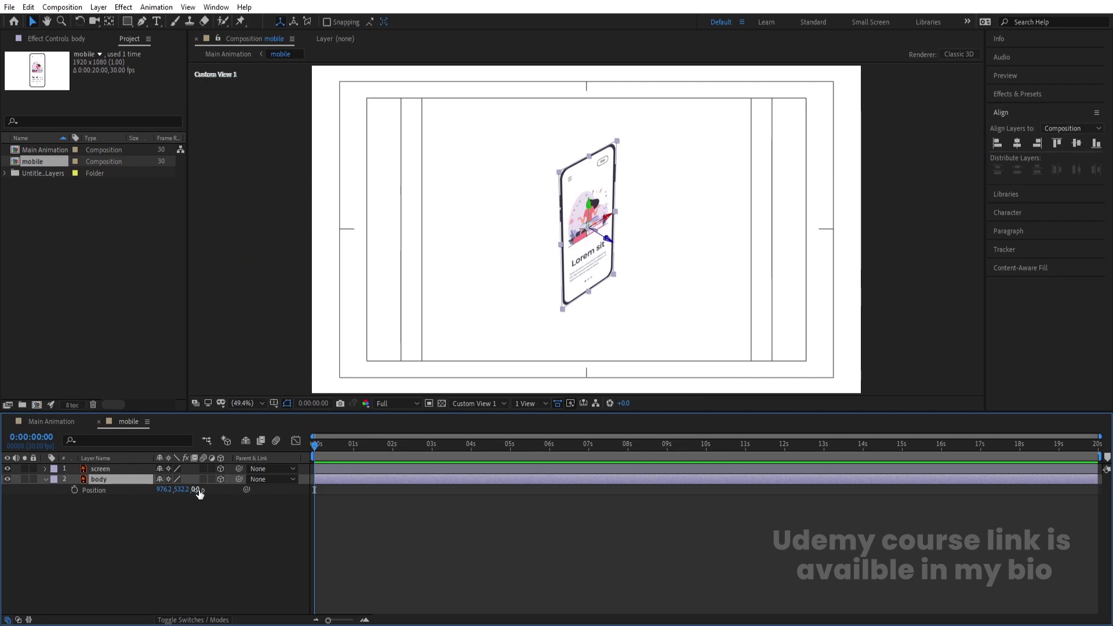
Step: Try offsetting the body layer in depth to a Z position of 27, and undo it
drag(200, 489, 212, 488)
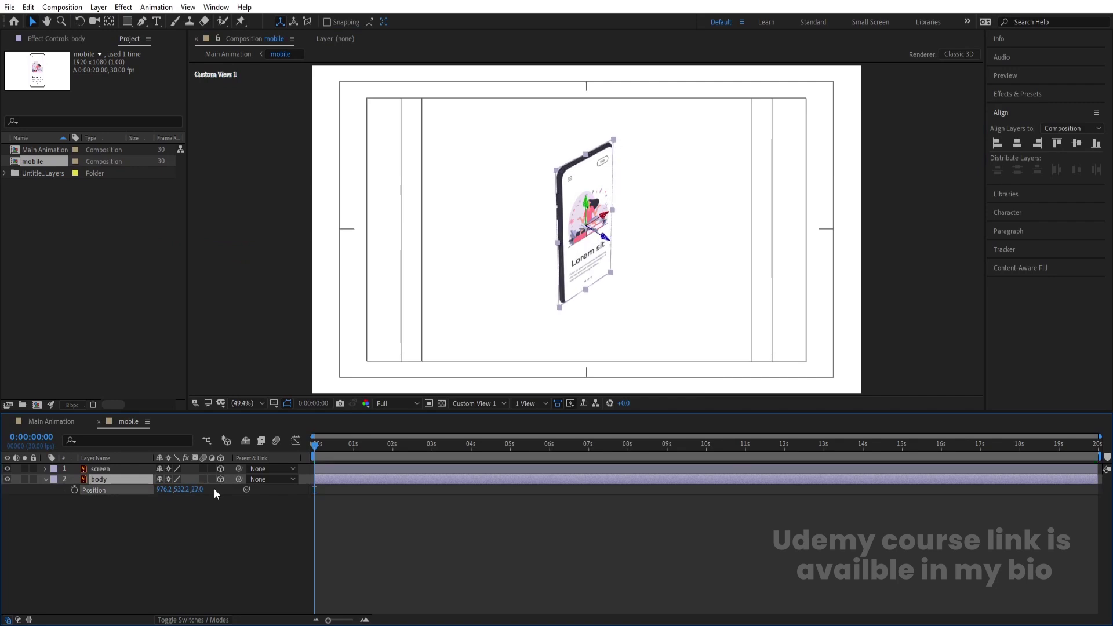
key(ctrl+z)
key(ctrl+z)
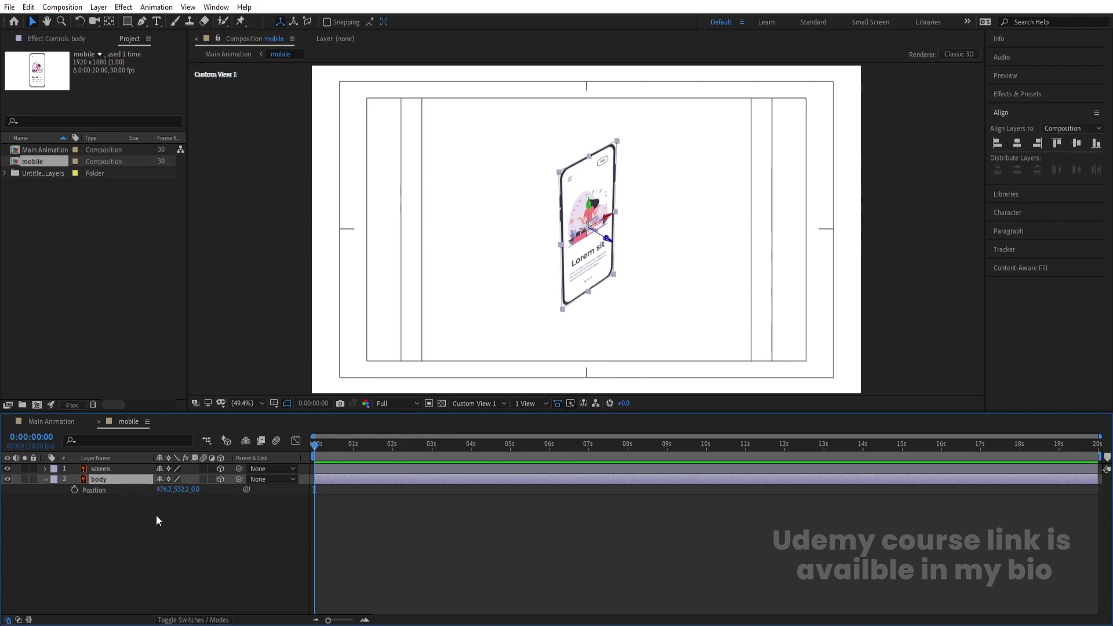
Step: Give the body layer's Position the expression [position[0],position[1],position[2]+3*index]
alt+click(74, 490)
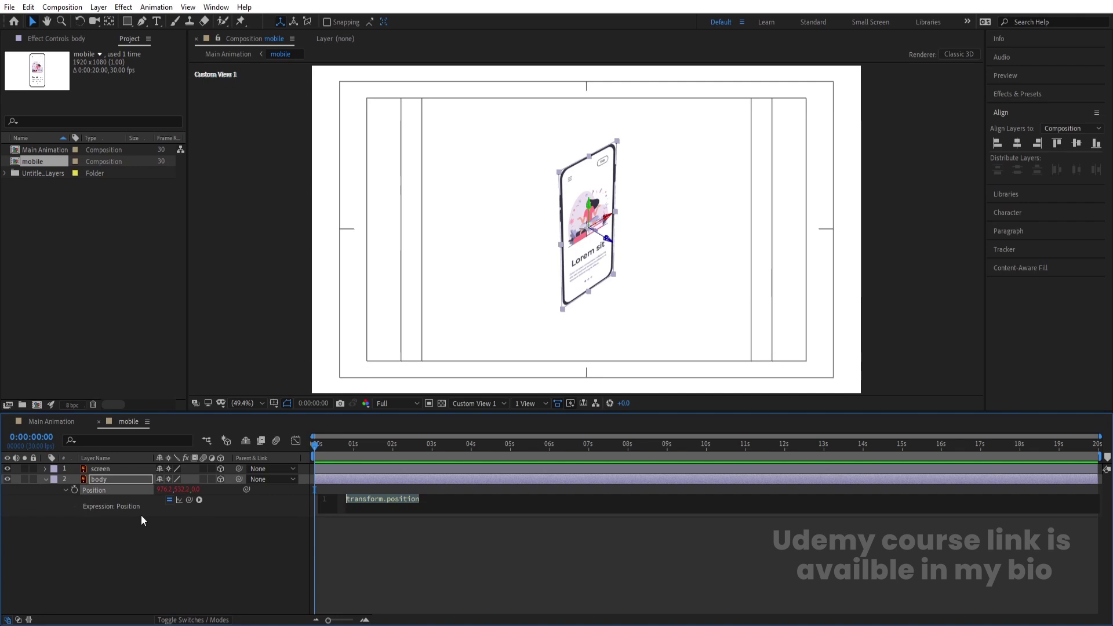
key(BackSpace)
text([)
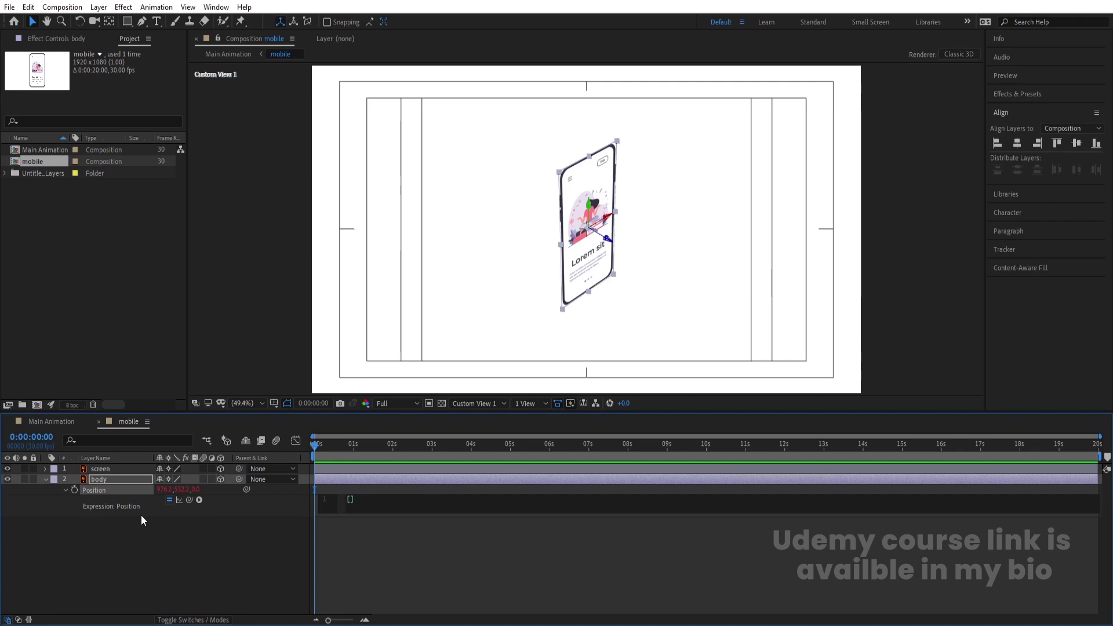
text(position)
text([)
text(0])
text(,)
text(position)
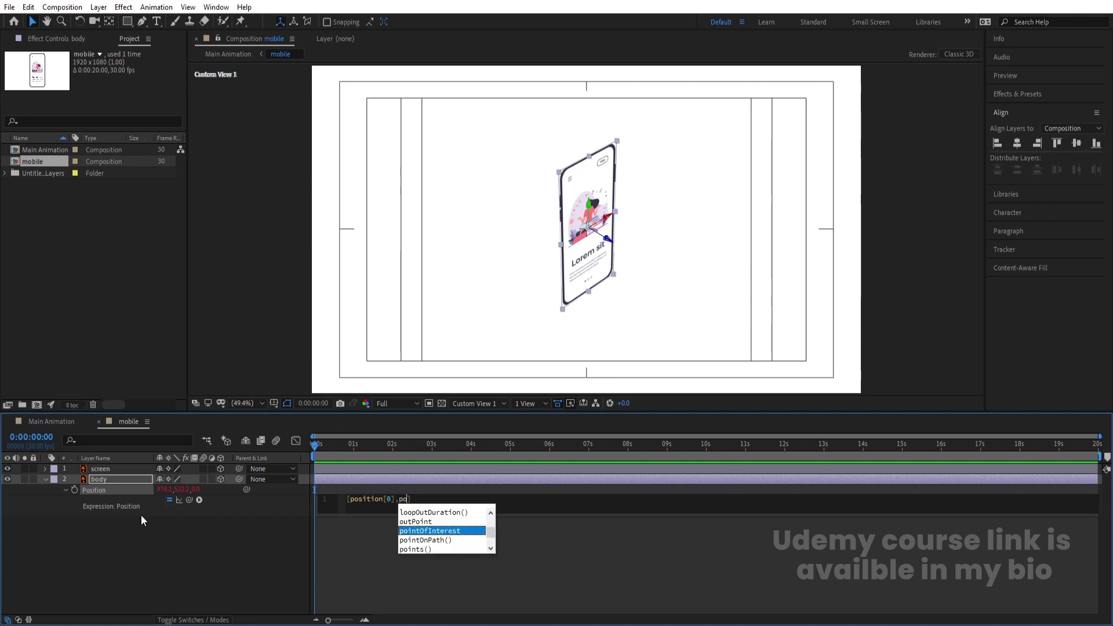
key(Return)
text([)
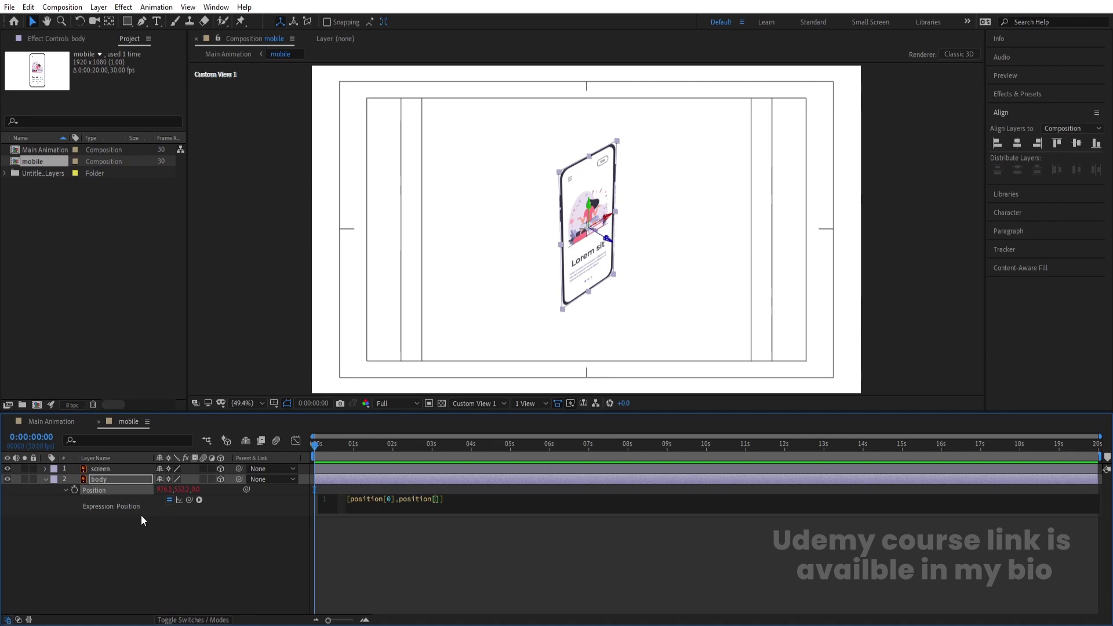
text(1])
text(,)
text(position)
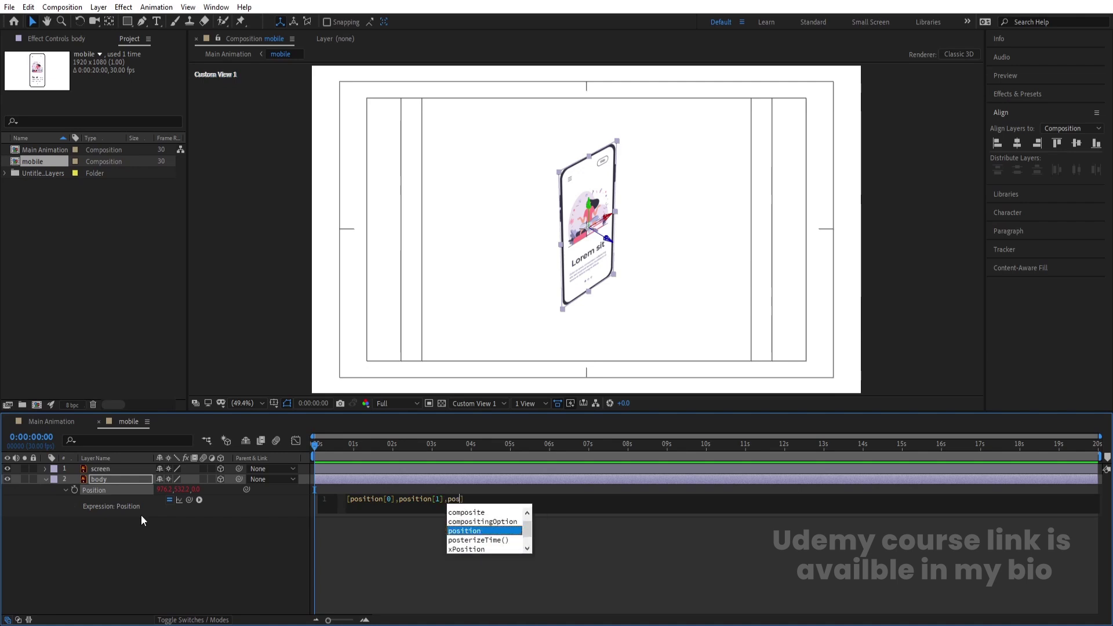
text([)
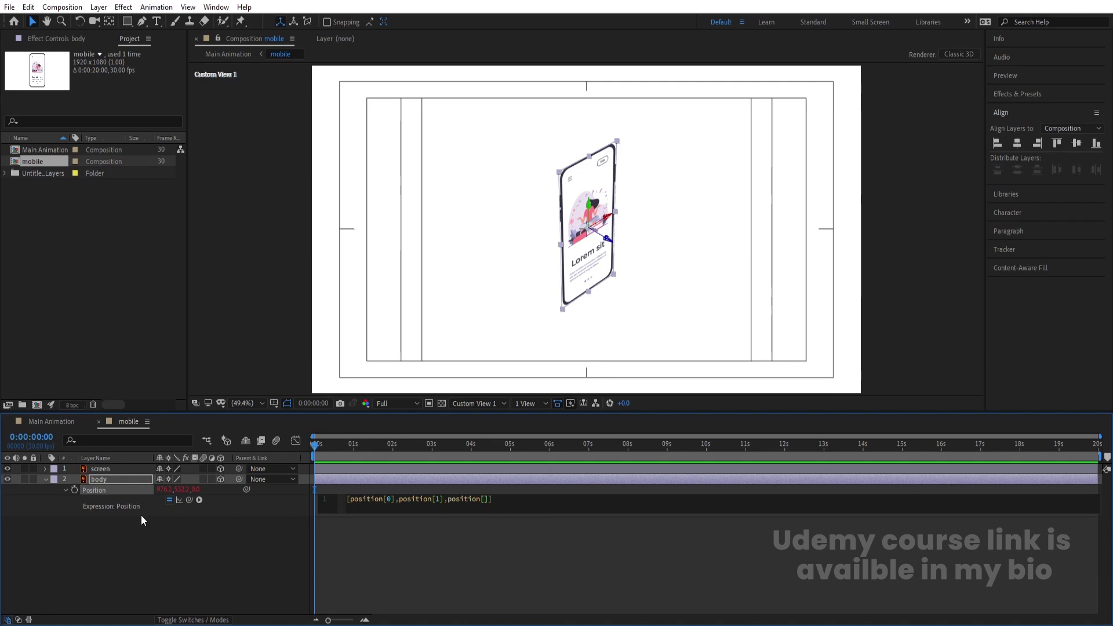
text(2])
text(+)
text(3)
text(*)
text(index)
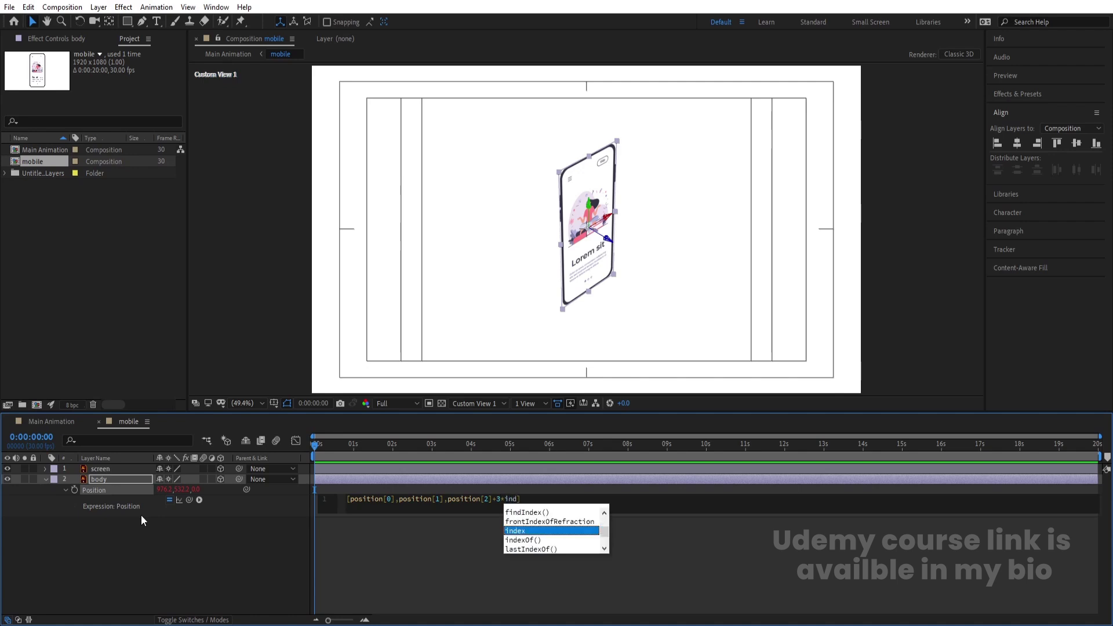
click(491, 541)
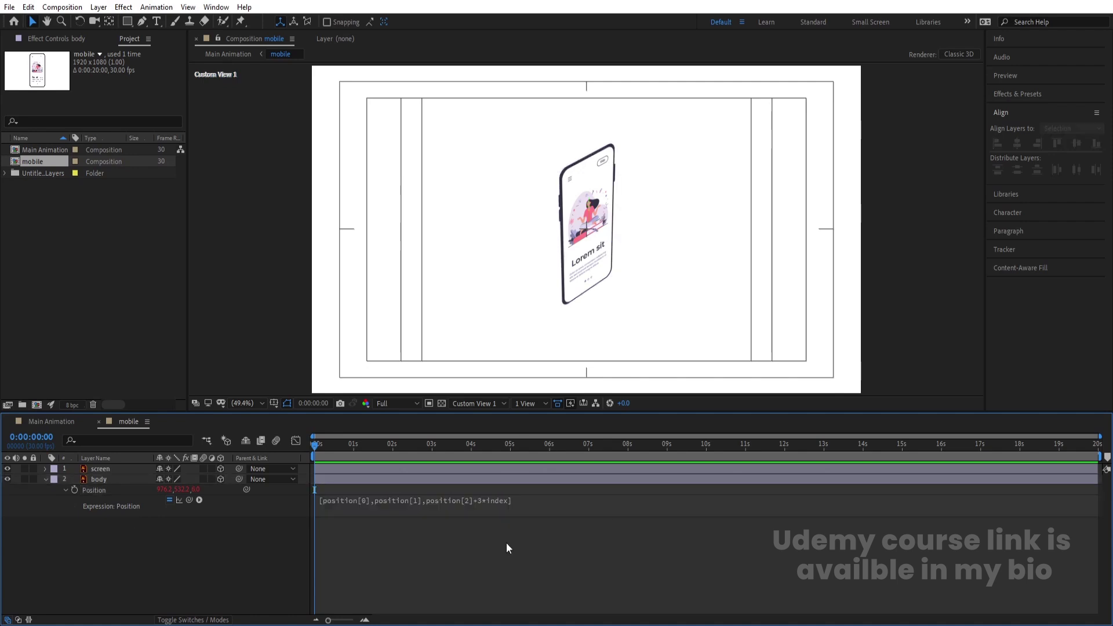
Step: Duplicate the body layer 18 times, up to body 19, to build the phone's thickness, and clear the selection
alt+scroll(522, 511, up, 2)
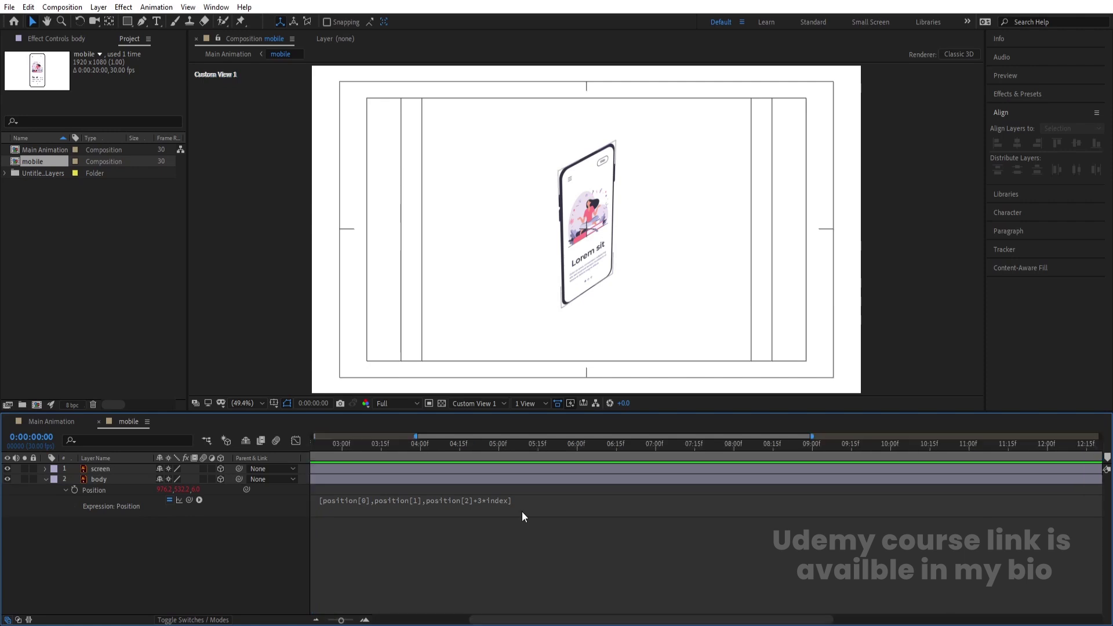
click(121, 479)
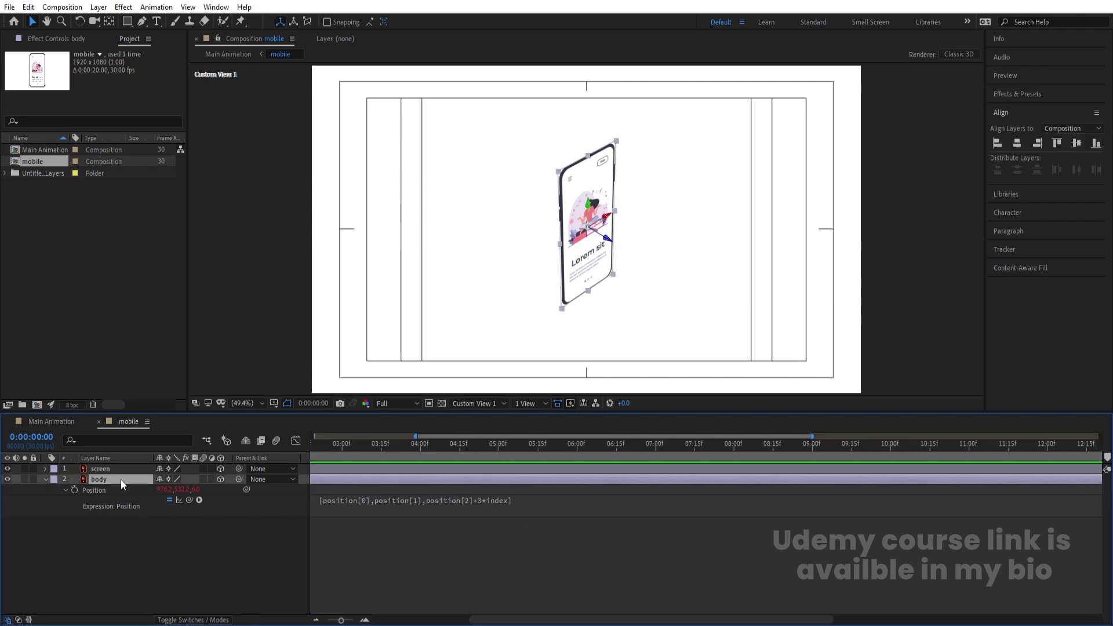
key(ctrl+d)
key(ctrl+d)
key(ctrl+d)
key(ctrl+d)
key(ctrl+d)
key(ctrl+d)
key(ctrl+d)
key(ctrl+d)
key(ctrl+d)
key(ctrl+d)
key(ctrl+d)
key(ctrl+d)
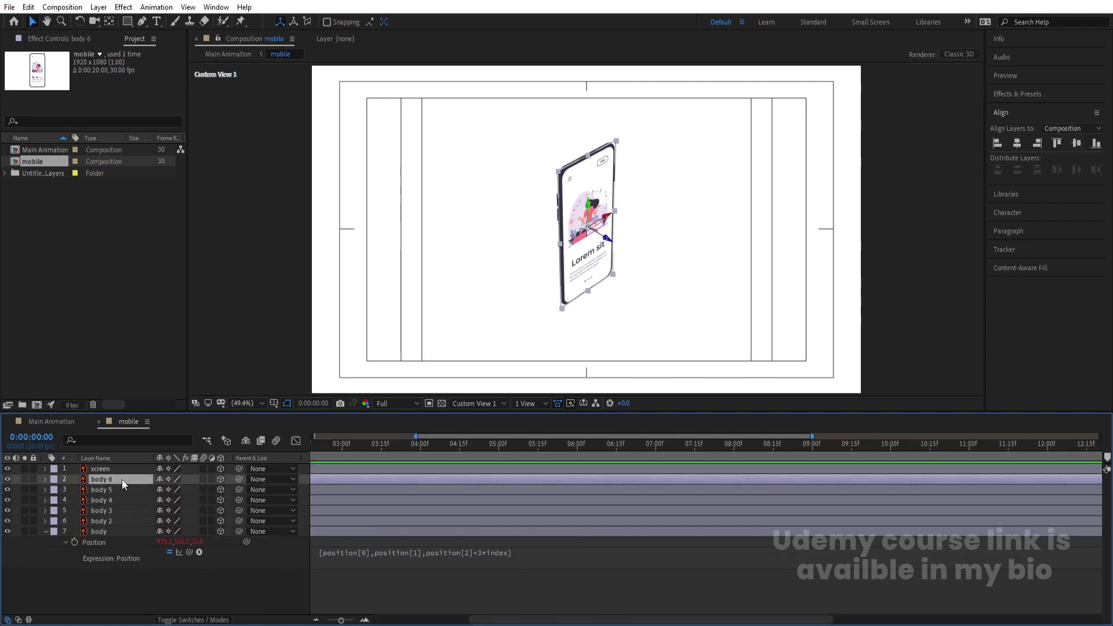
key(ctrl+d)
key(ctrl+d)
key(ctrl+d)
key(ctrl+d)
key(ctrl+d)
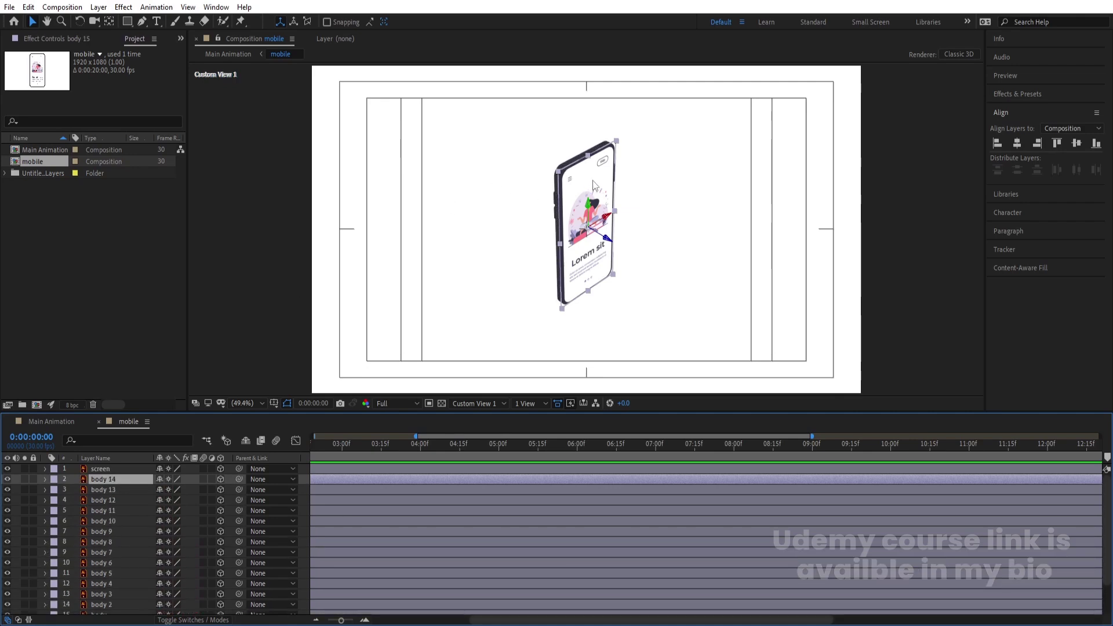
key(ctrl+d)
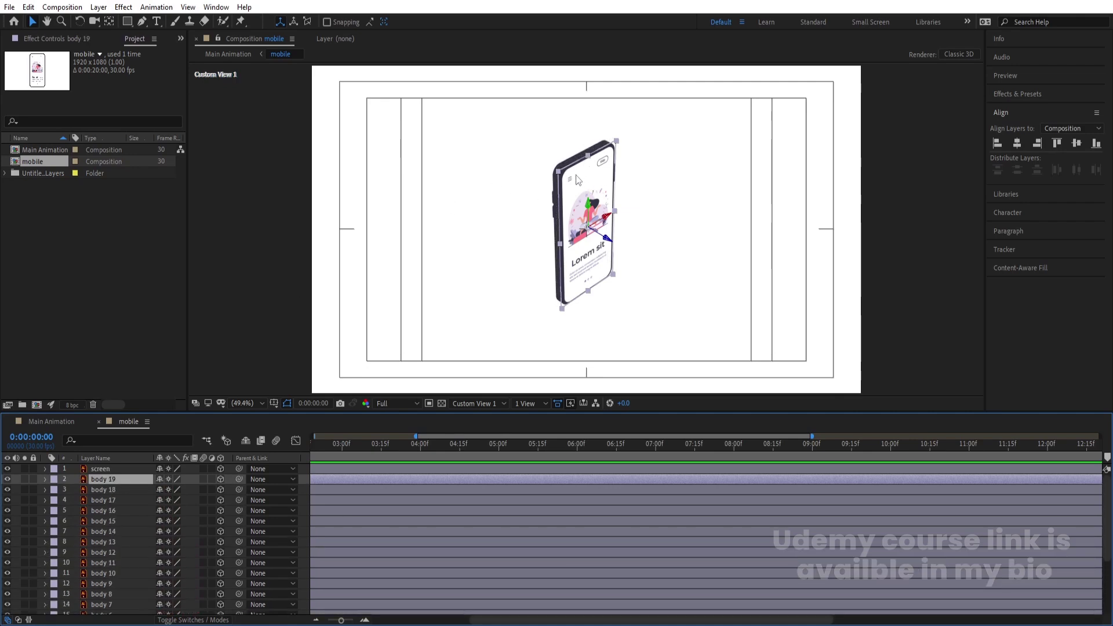
key(F2)
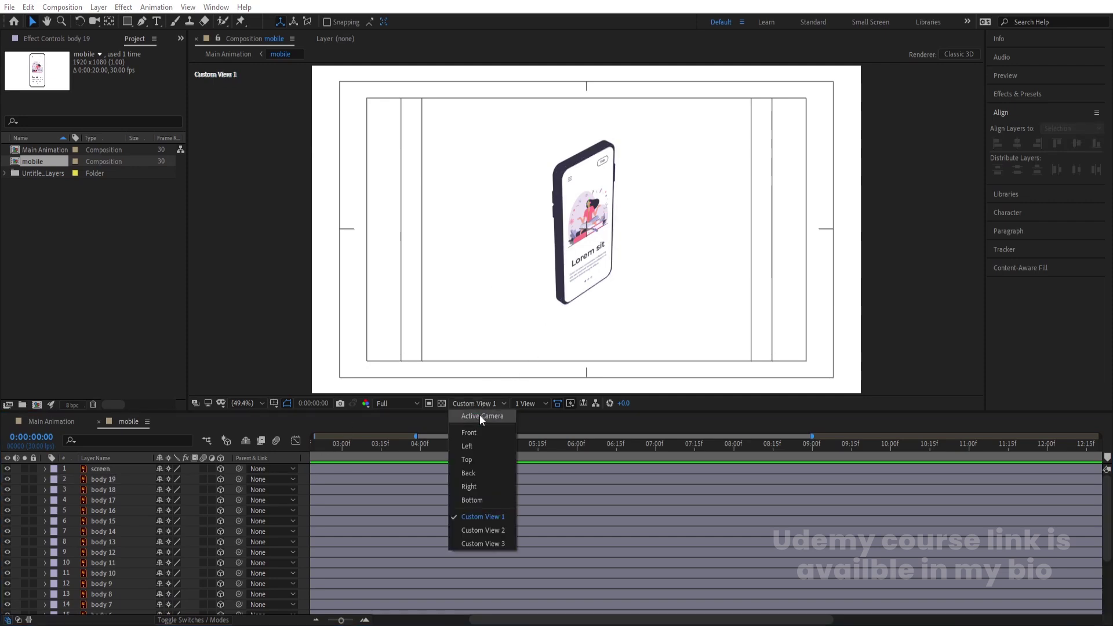
Step: Return to the Active Camera view and add a null object as a 3D layer in the mobile composition
click(479, 415)
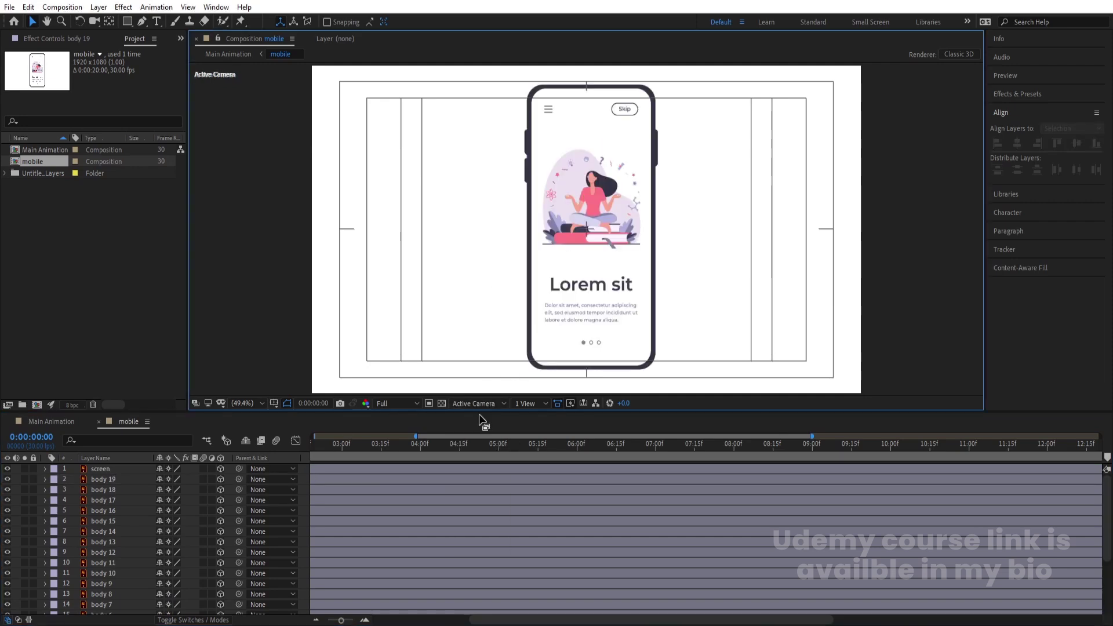
right_click(304, 489)
mouse_move(377, 355)
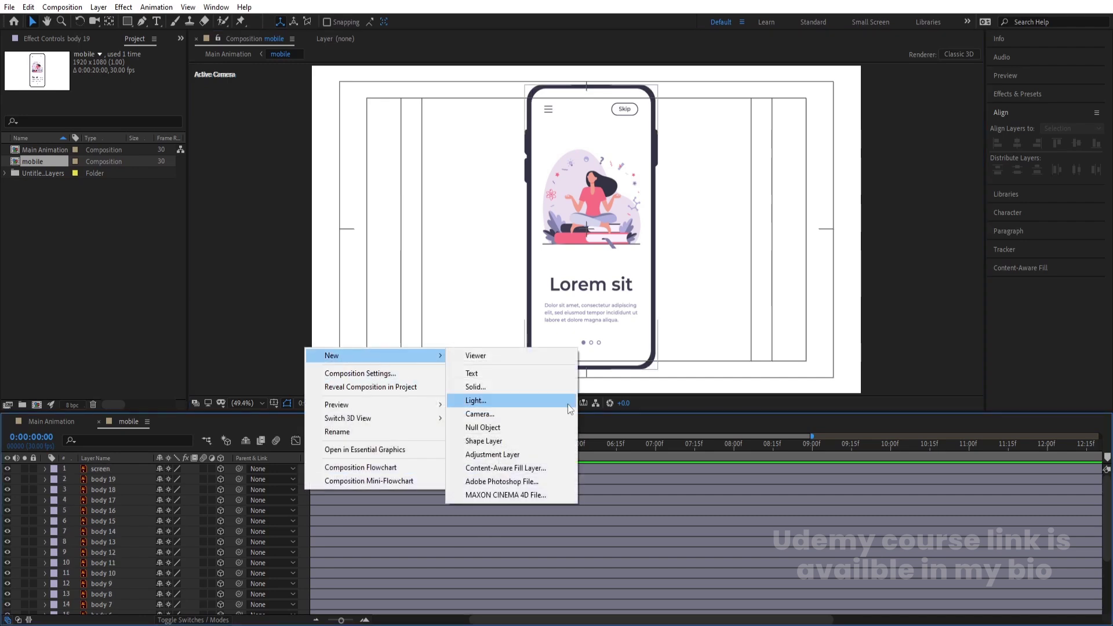
click(493, 428)
click(220, 469)
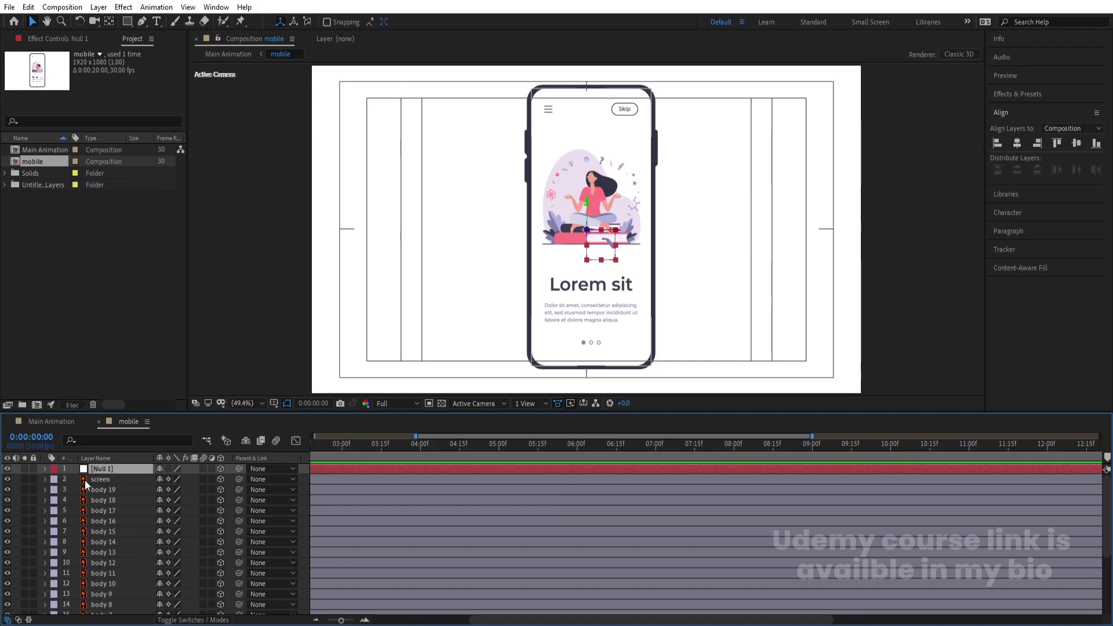
Step: Parent the screen and all body layers to the null, and rotate the null to -73° around Y
key(ctrl+a)
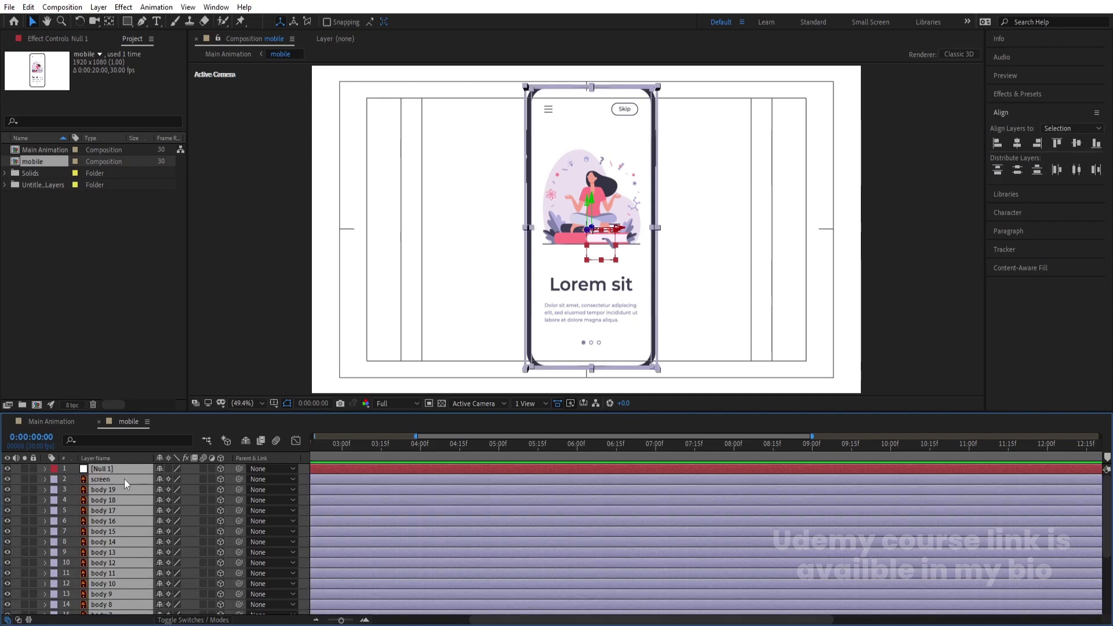
drag(238, 479, 120, 471)
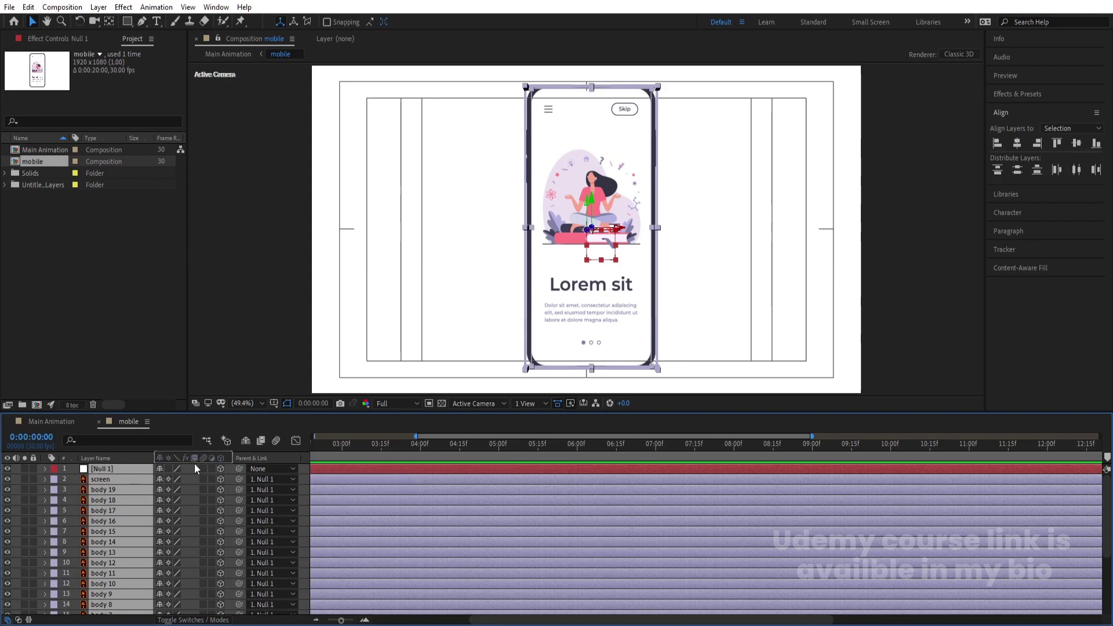
click(100, 467)
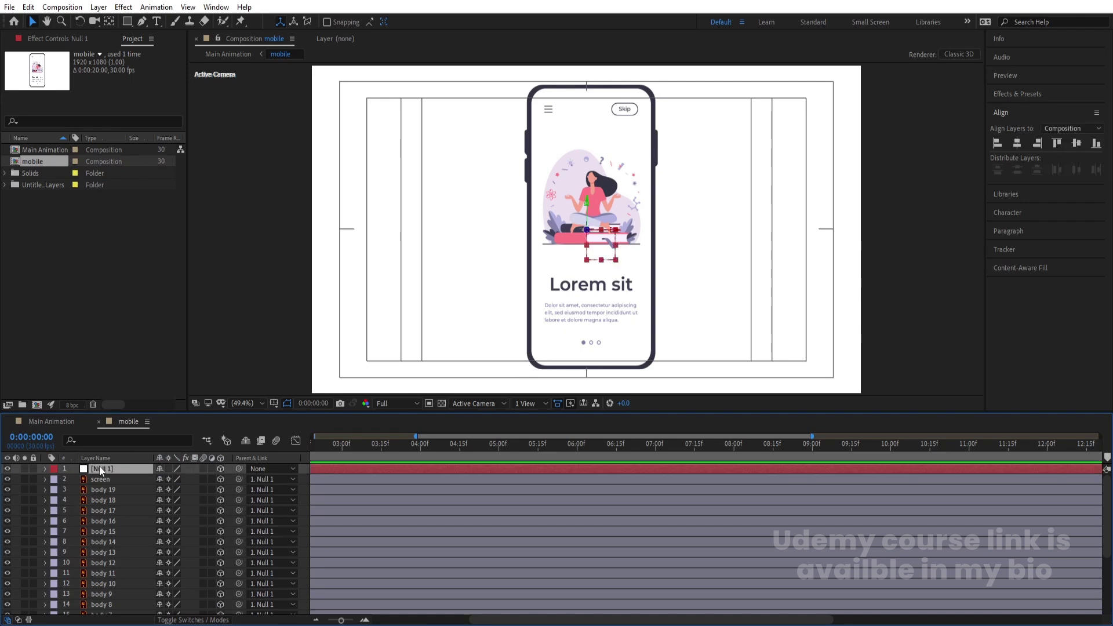
key(r)
mouse_move(172, 502)
mouse_down()
mouse_move(129, 502)
mouse_move(189, 501)
mouse_up()
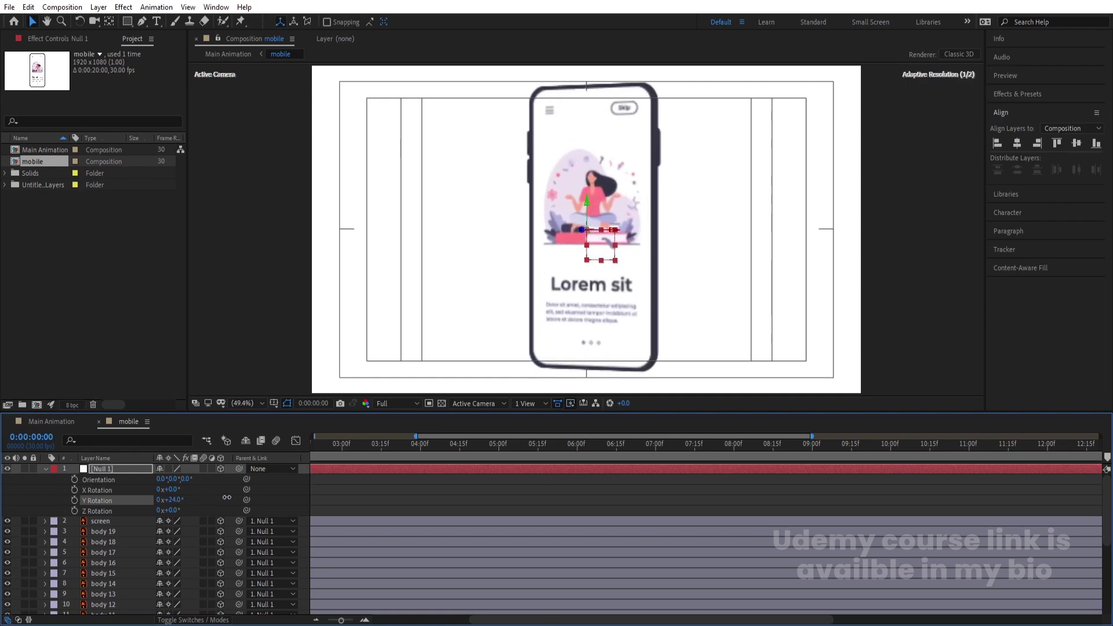
key(ctrl+z)
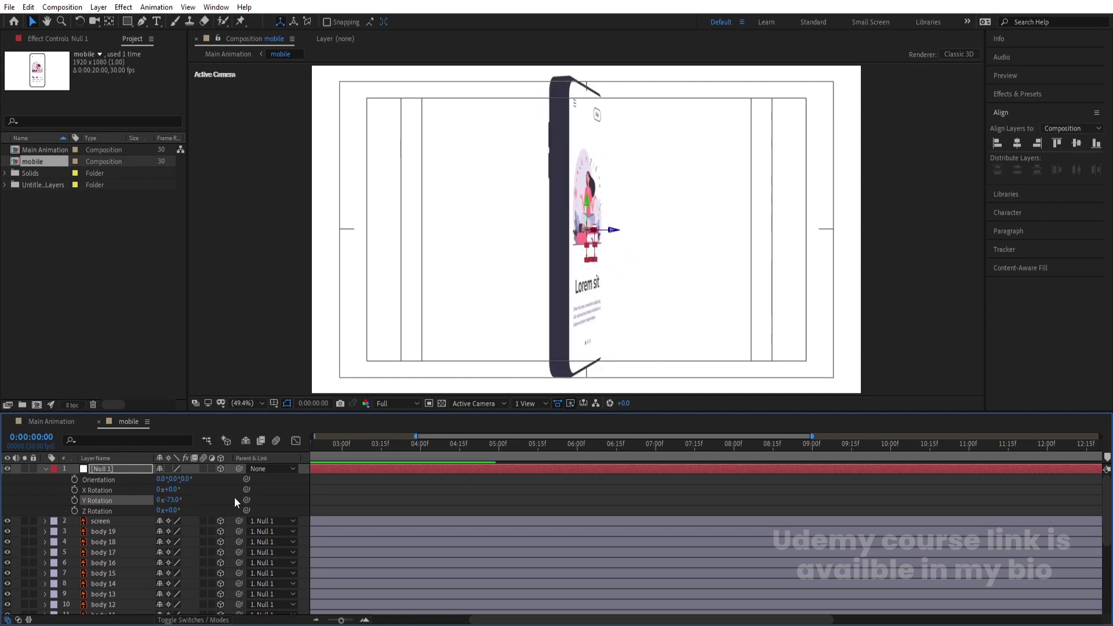
click(207, 502)
Step: Apply the Fill effect to the body 18 layer and set its color to black, 000000
click(105, 528)
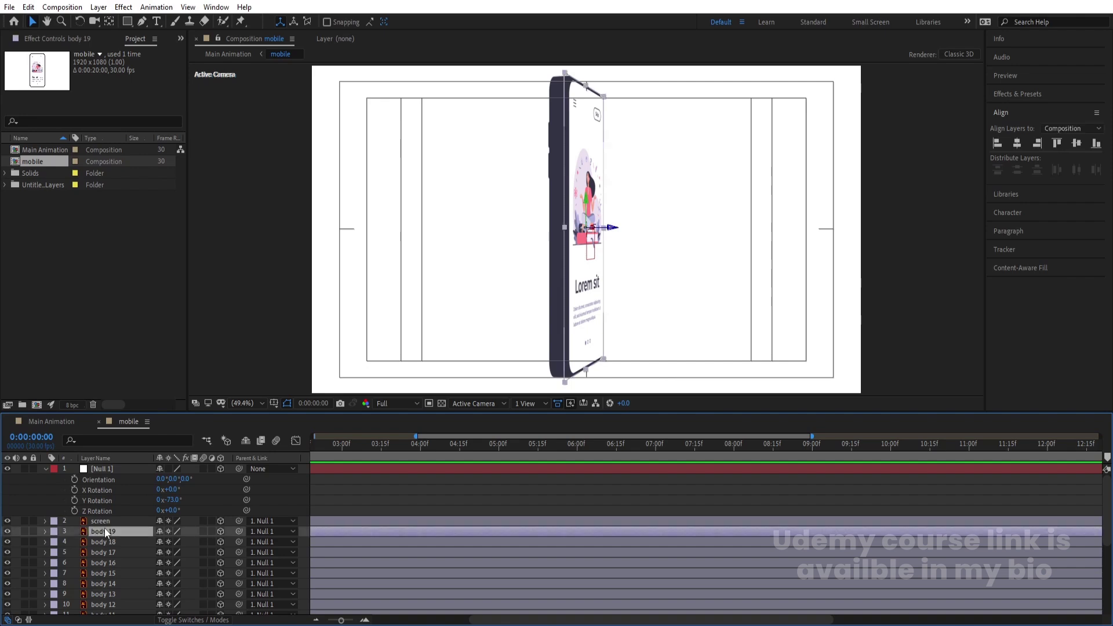
click(8, 529)
click(104, 544)
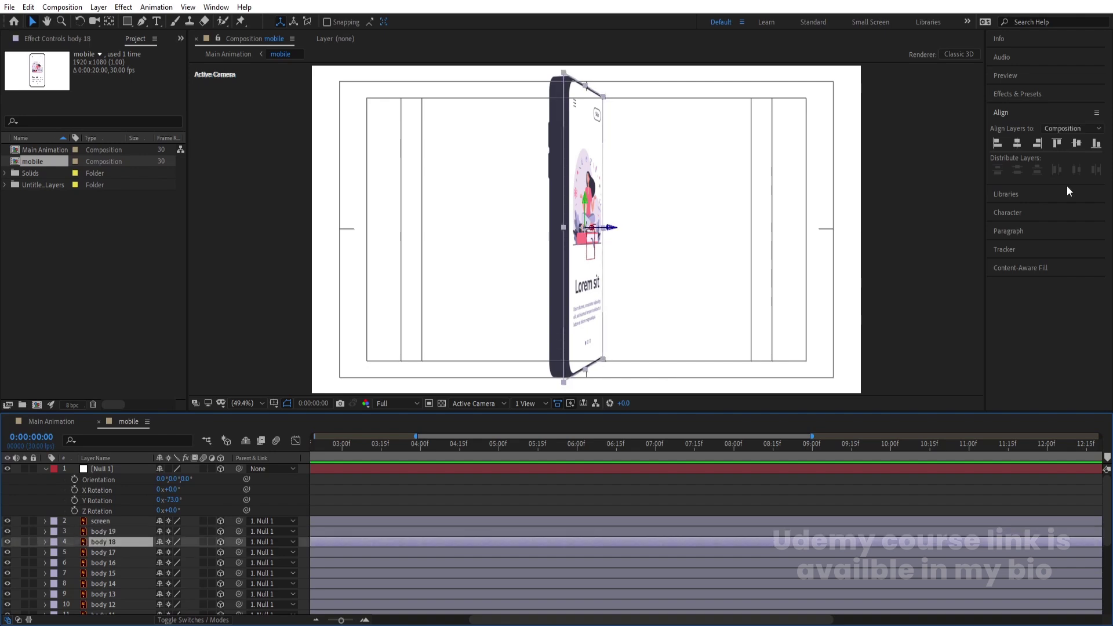
click(1041, 95)
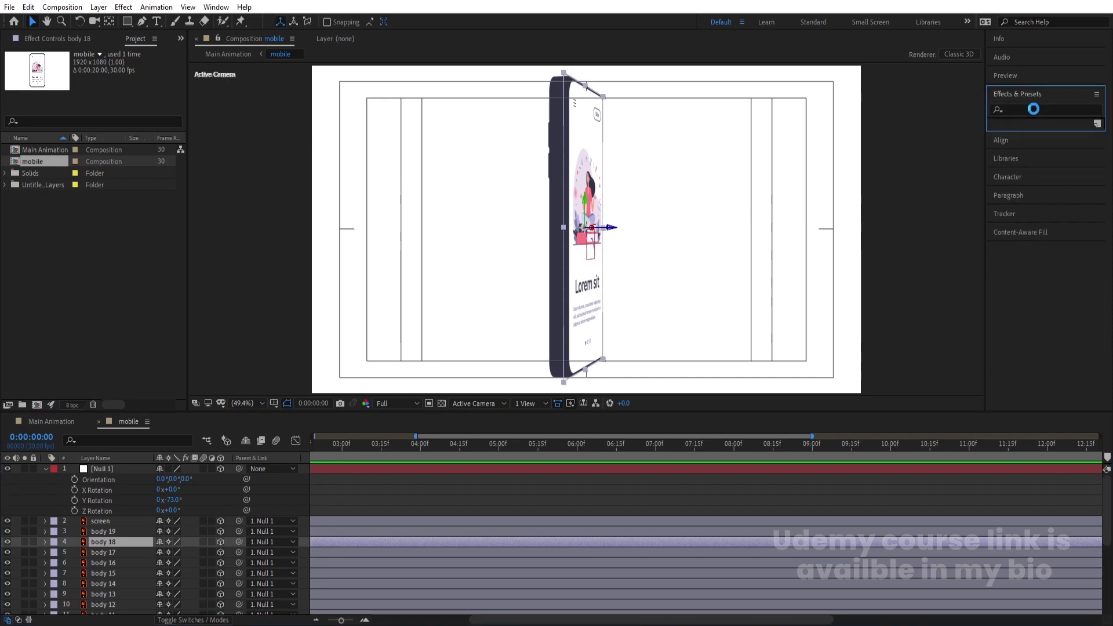
click(1033, 108)
text(fill)
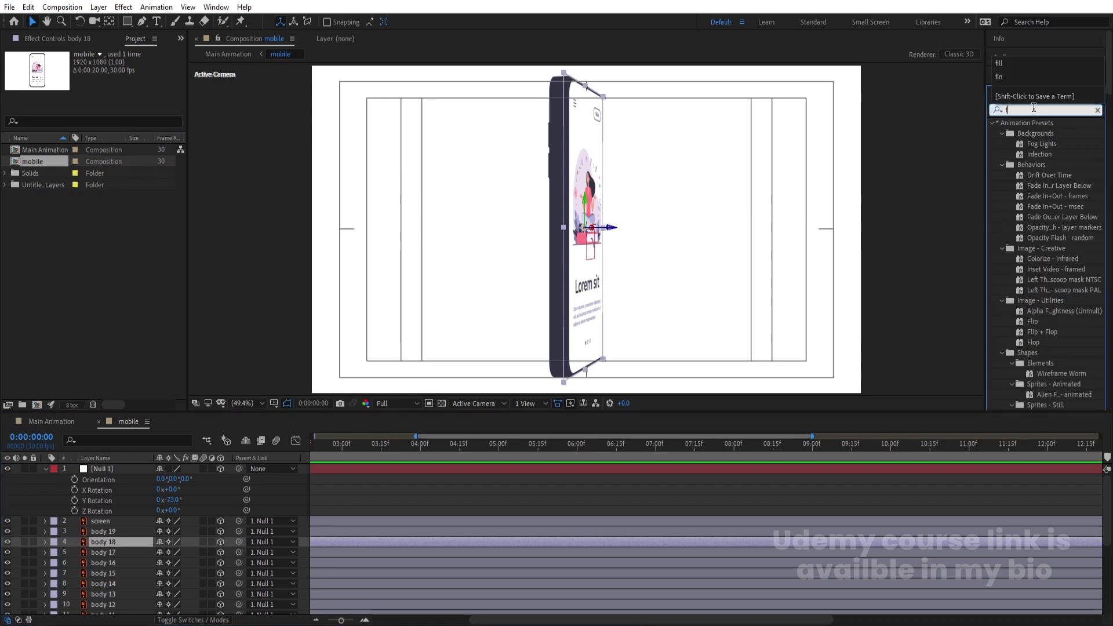
double_click(1030, 185)
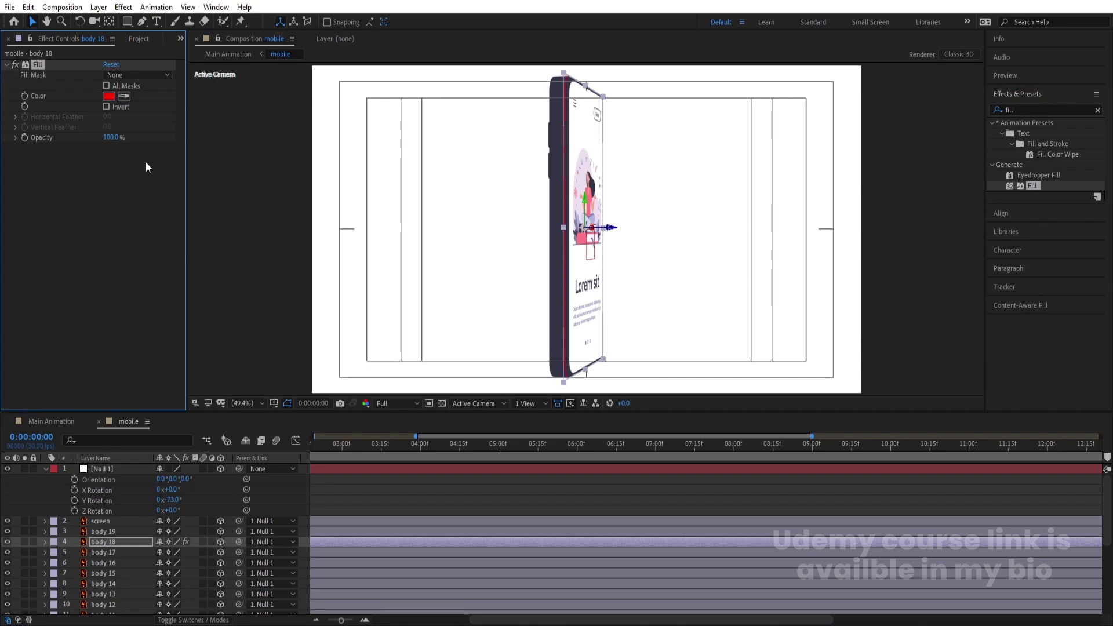
click(109, 96)
drag(235, 358, 134, 399)
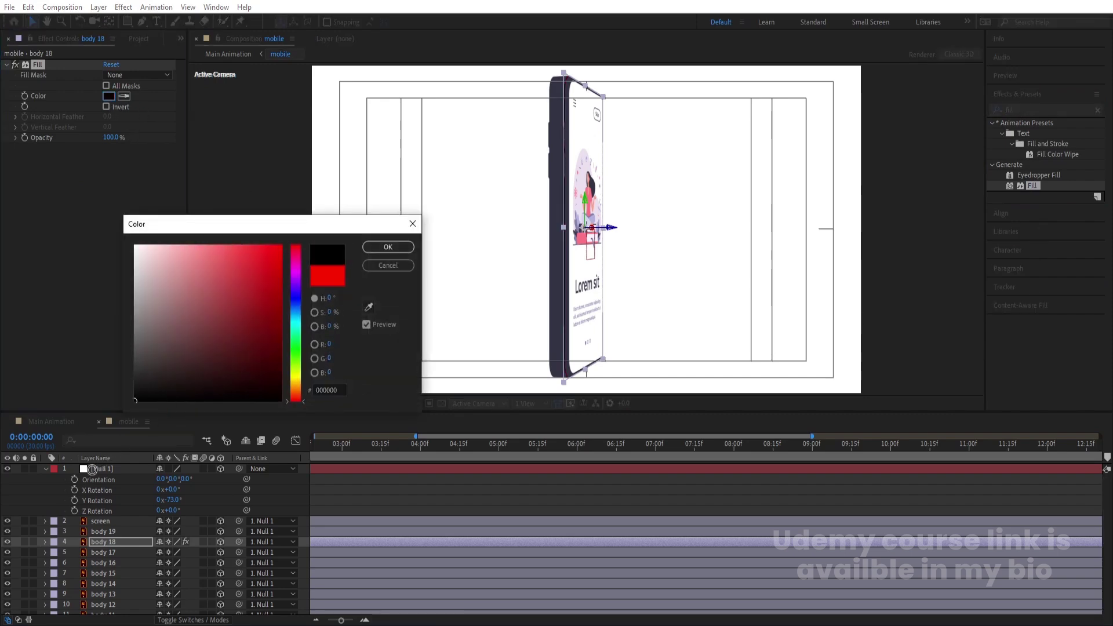
click(373, 248)
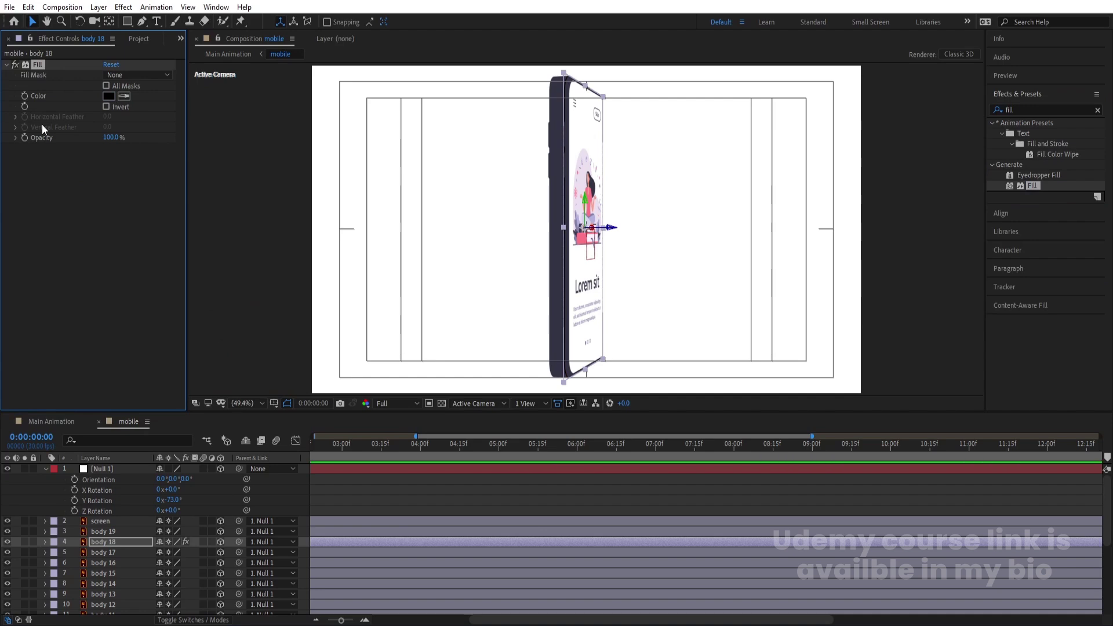
Step: Copy the black Fill effect onto all remaining layers from body 17 down to body
click(100, 548)
scroll(100, 548, down, 4)
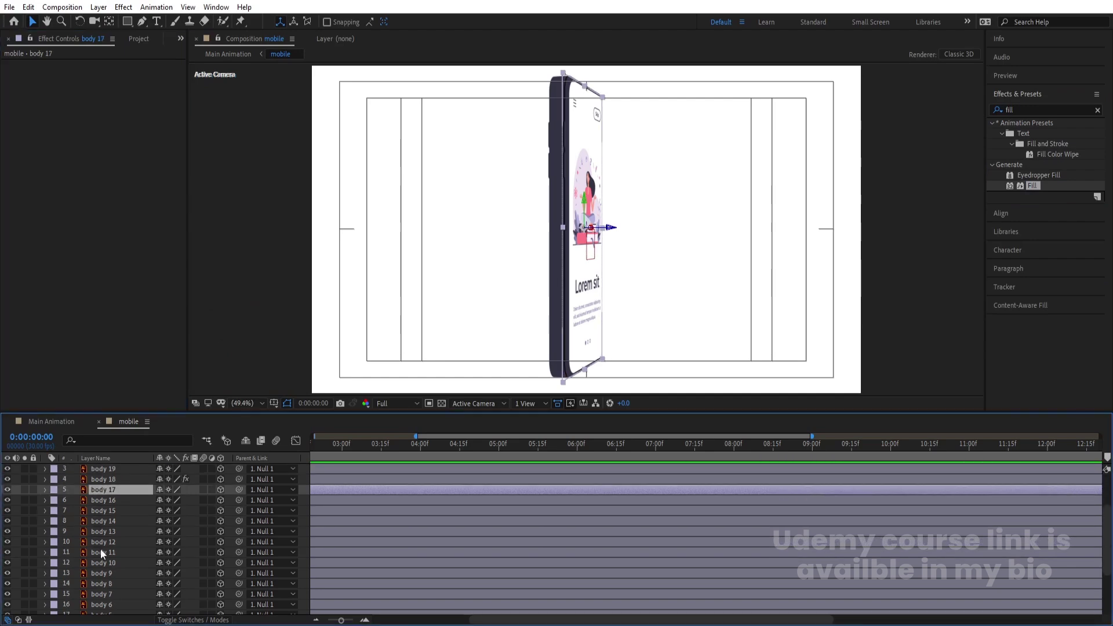
scroll(100, 551, down, 2)
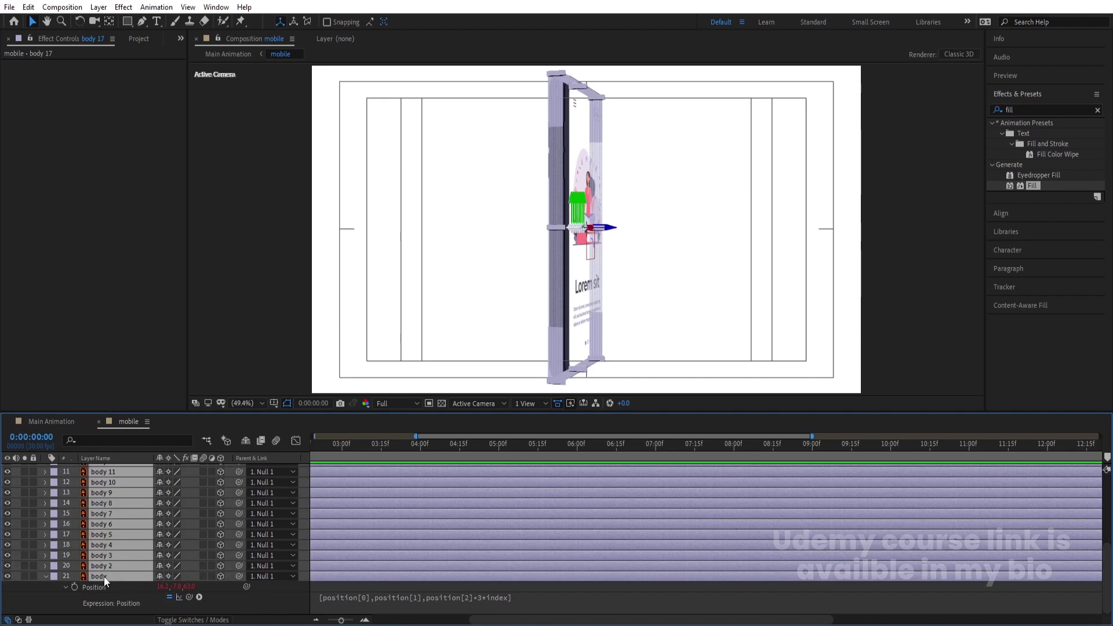
shift+click(103, 576)
key(ctrl+v)
click(304, 478)
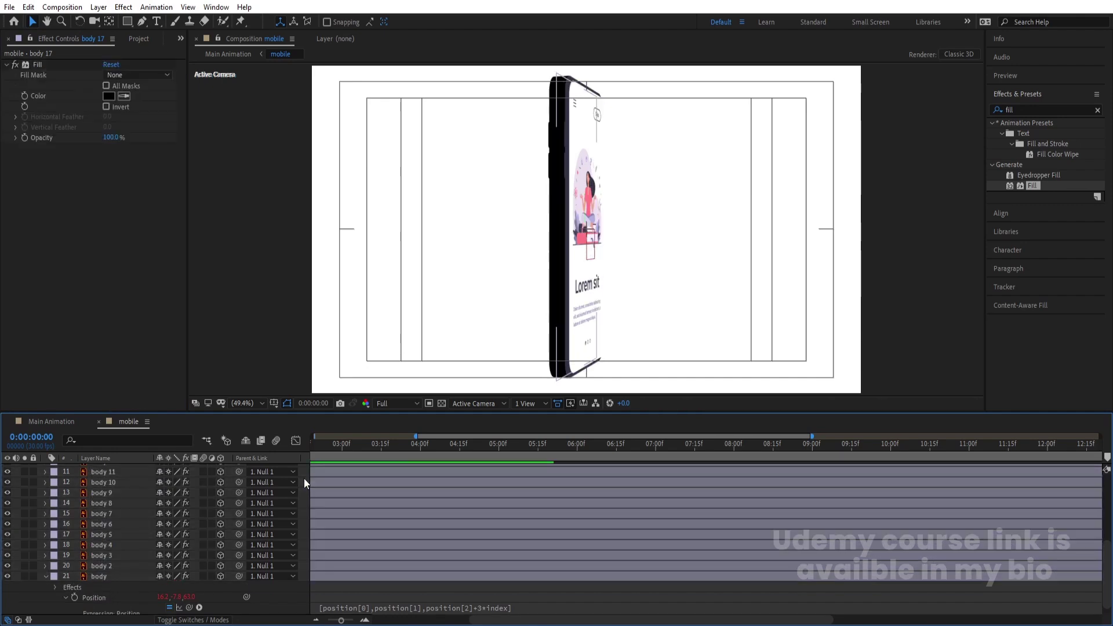
Step: Examine the phone's side edge up close, comparing the black layers with the front body 19 layer
scroll(530, 249, up, 2)
scroll(530, 253, up, 1)
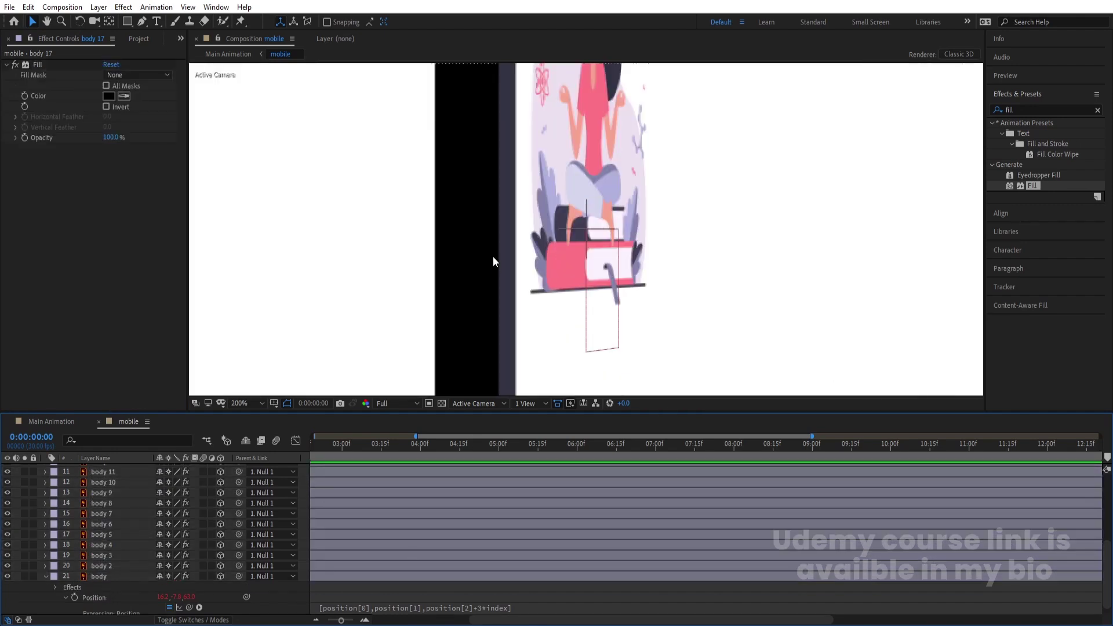
scroll(99, 516, up, 5)
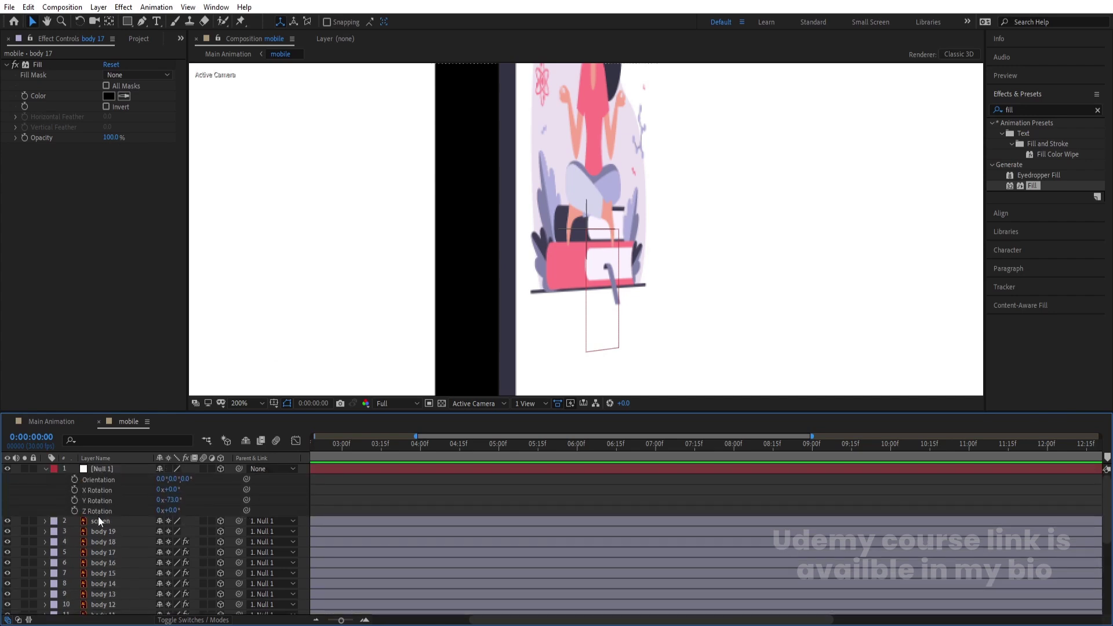
click(103, 531)
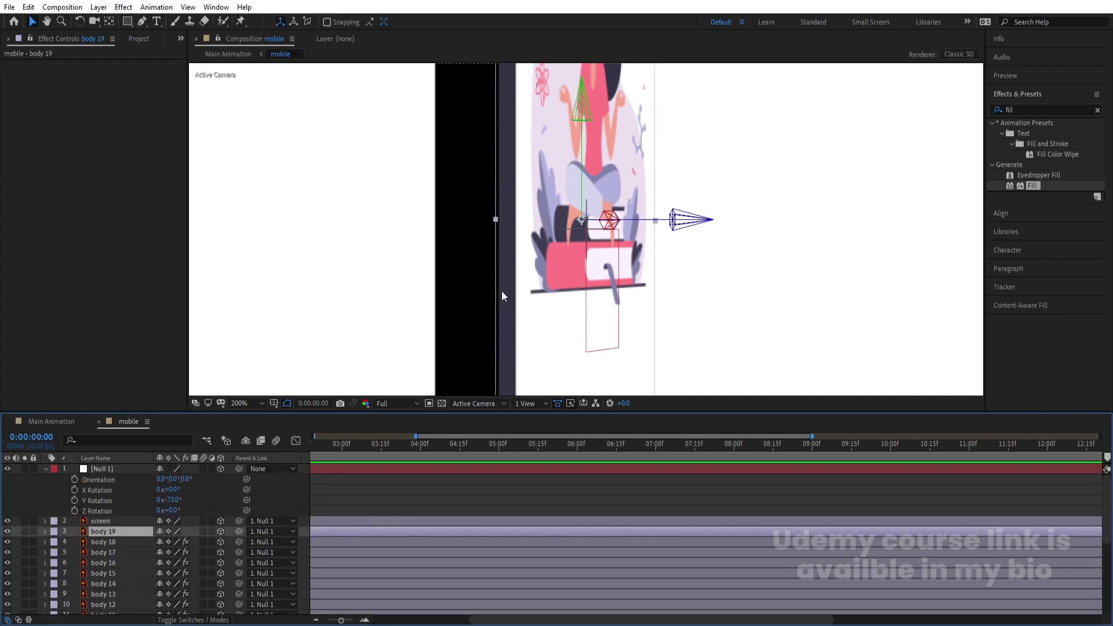
scroll(502, 291, down, 4)
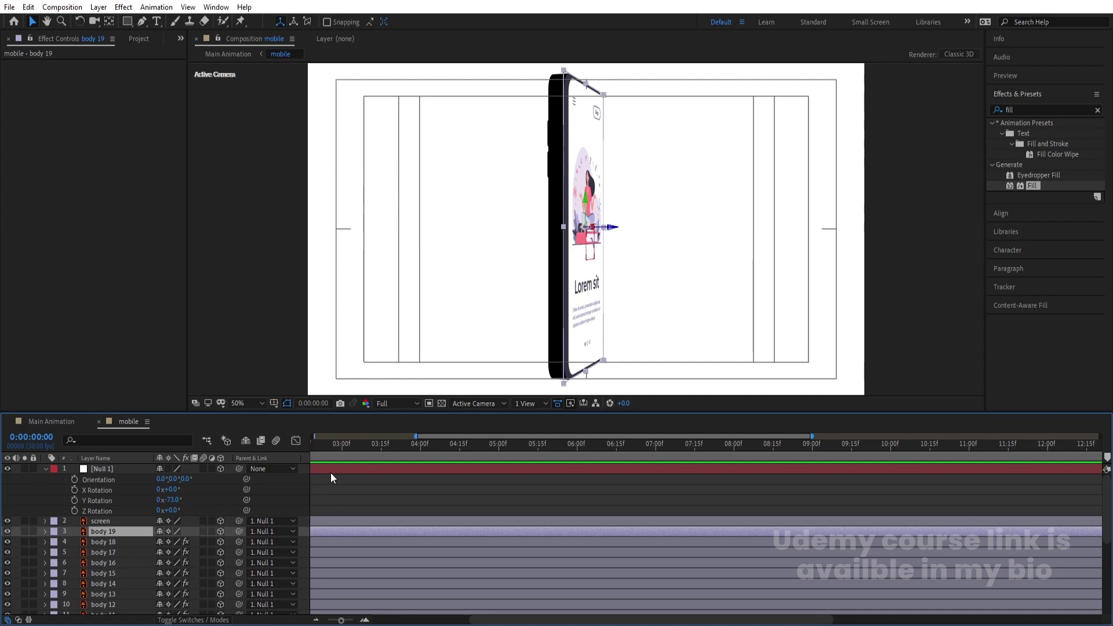
click(475, 402)
click(475, 410)
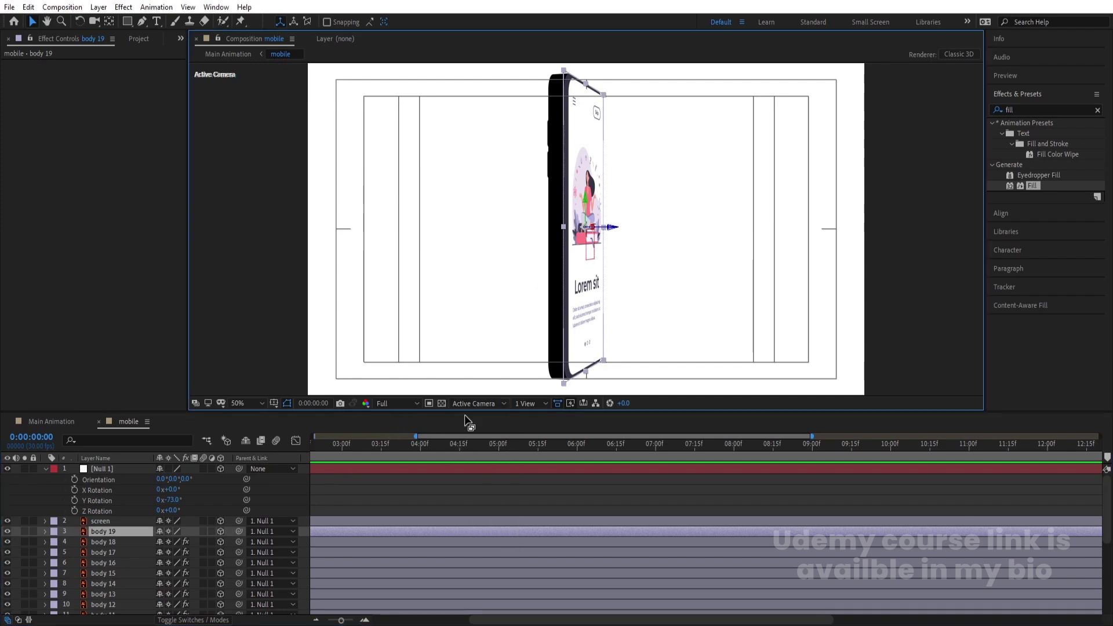
Step: Reset the null's Y Rotation to 0° and delete the null from the mobile composition
click(94, 469)
click(178, 500)
text(0)
key(Return)
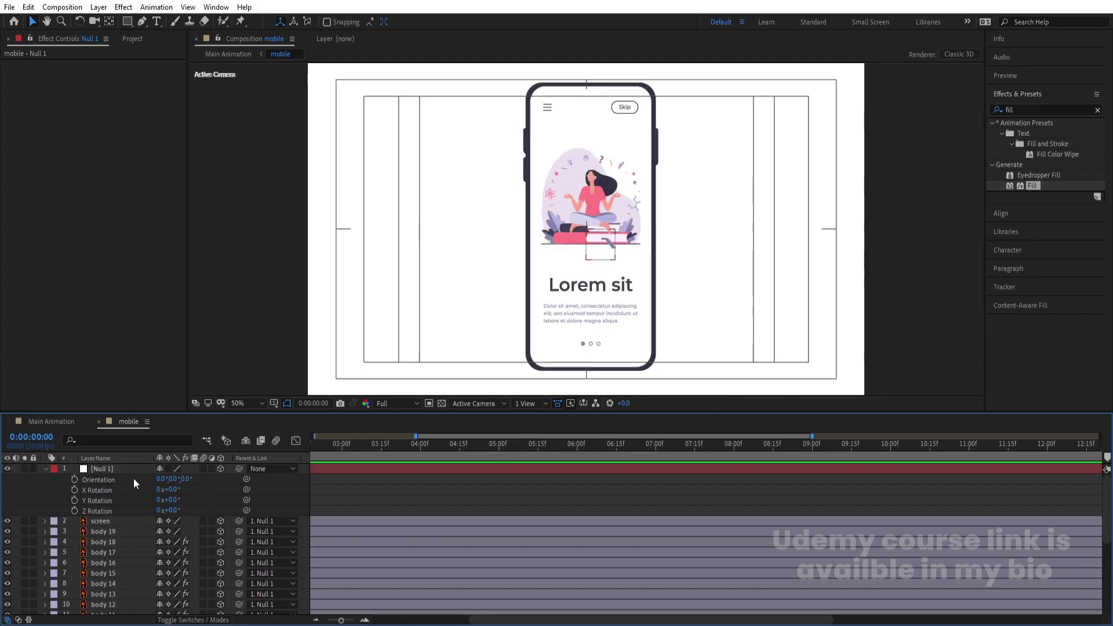
click(117, 469)
key(Delete)
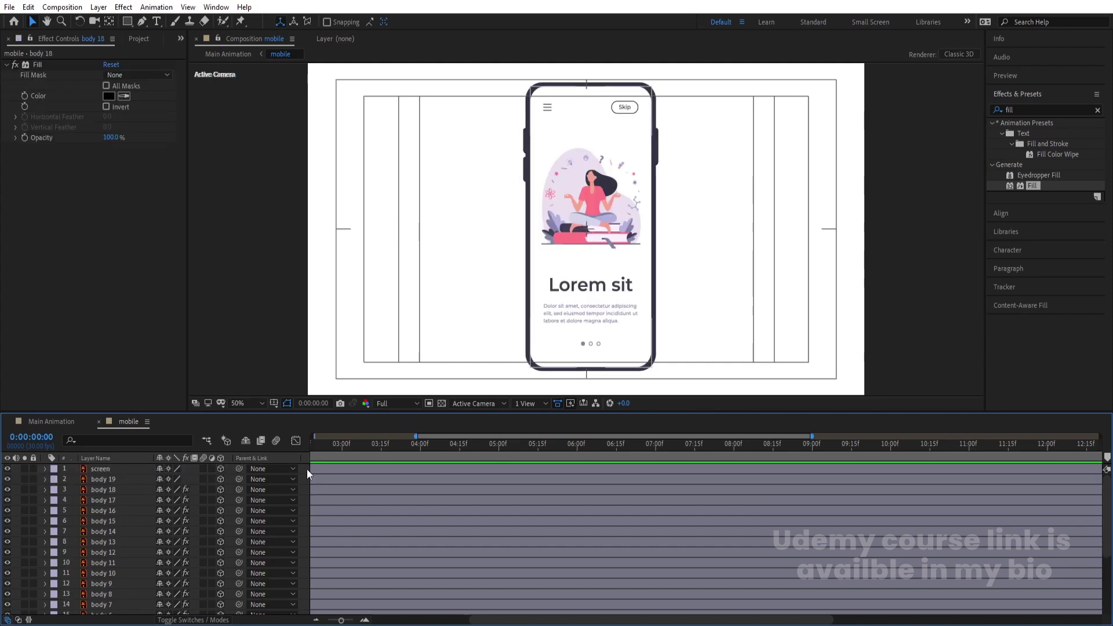
Step: Draw a region of interest closely around the phone and crop the mobile composition to it
click(429, 403)
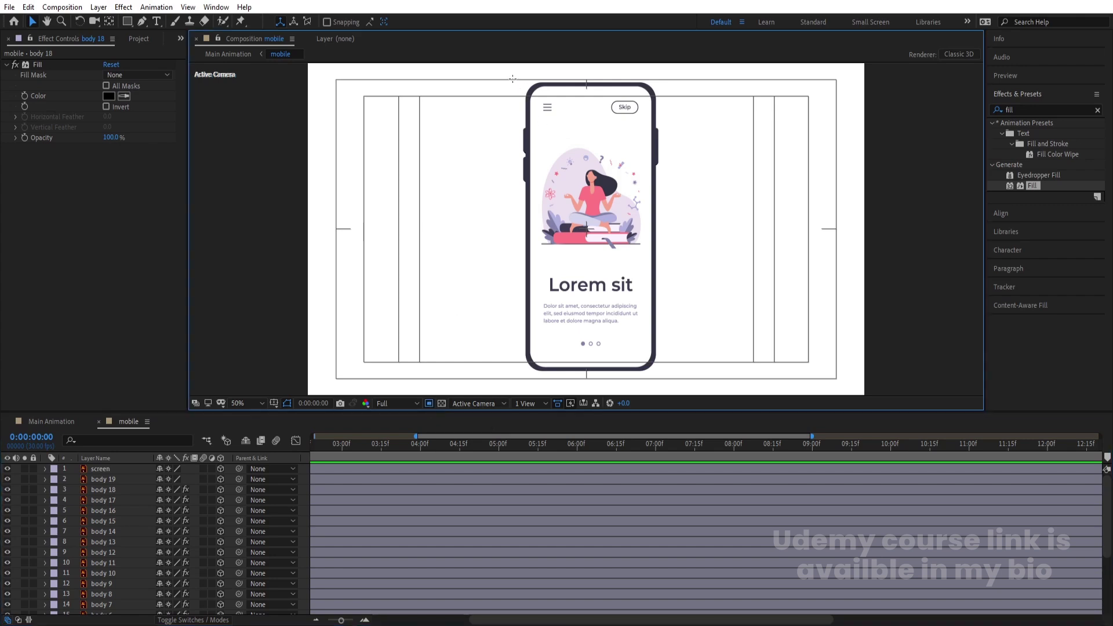
drag(511, 76, 672, 378)
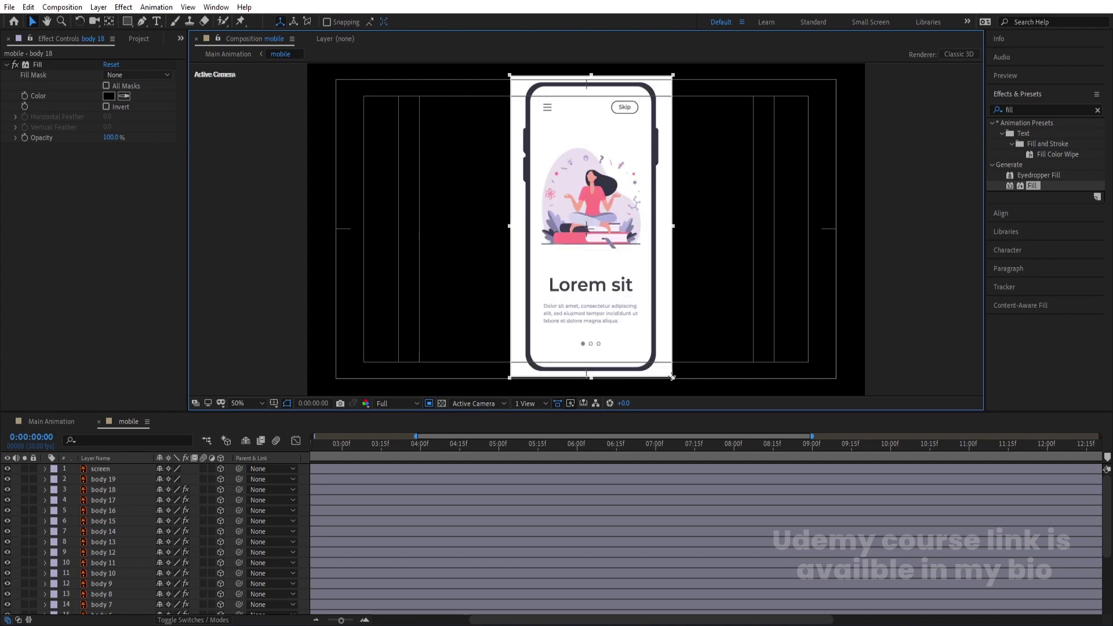
click(65, 9)
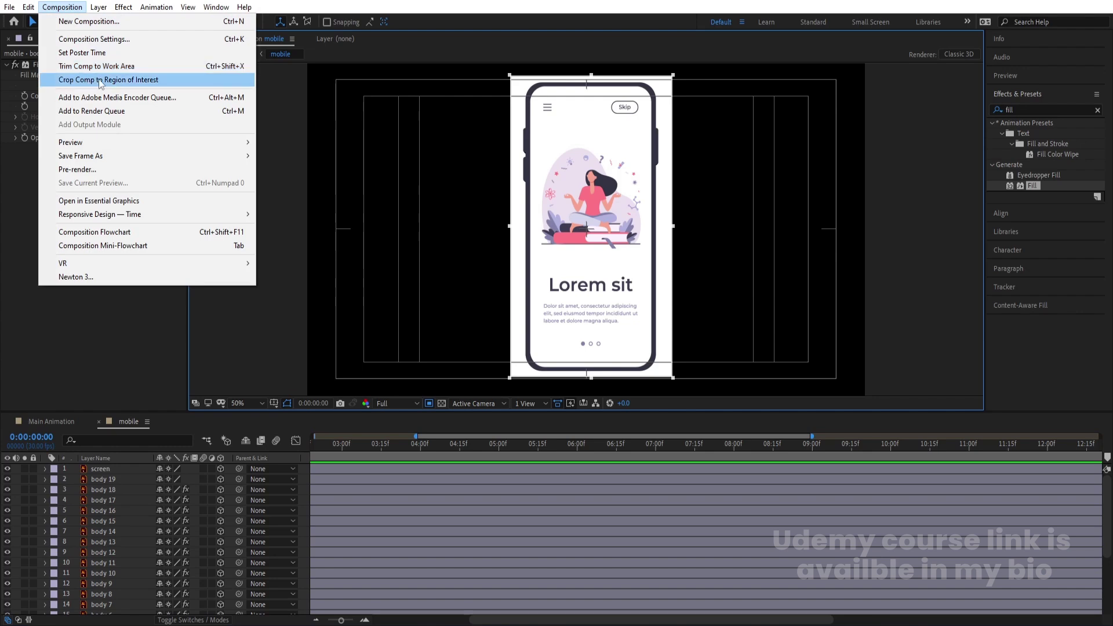
click(148, 81)
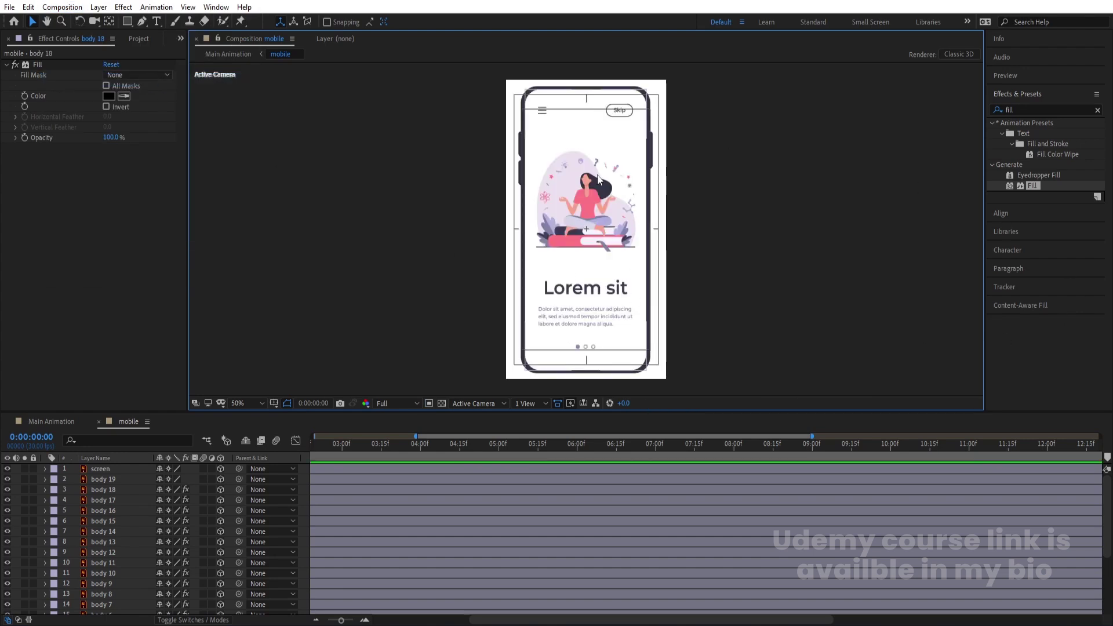
Step: In the Main Animation composition, enable Collapse Transformations and 3D for the mobile layer
click(51, 420)
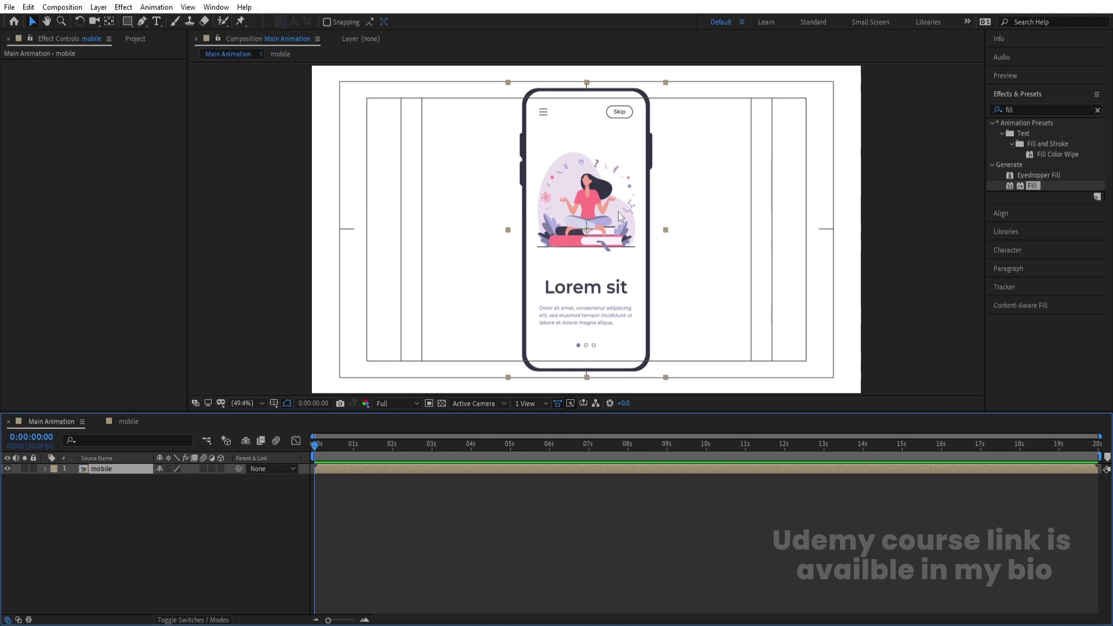
click(169, 468)
click(220, 469)
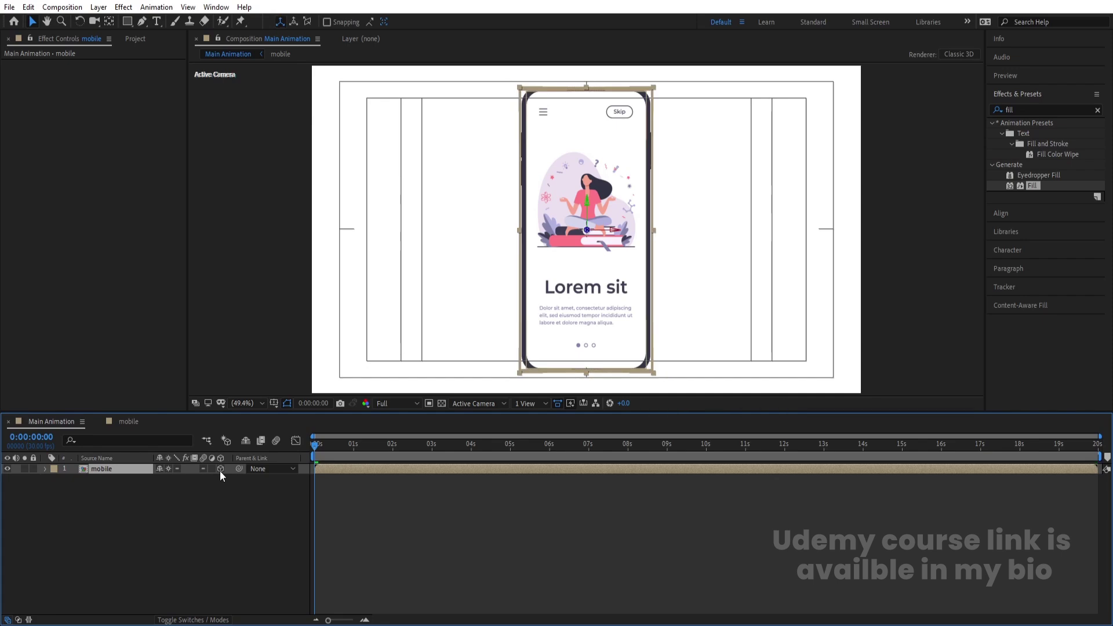
Step: Scale the mobile layer to 47% and turn off its 3D and Collapse Transformations switches
key(s)
drag(174, 480, 151, 488)
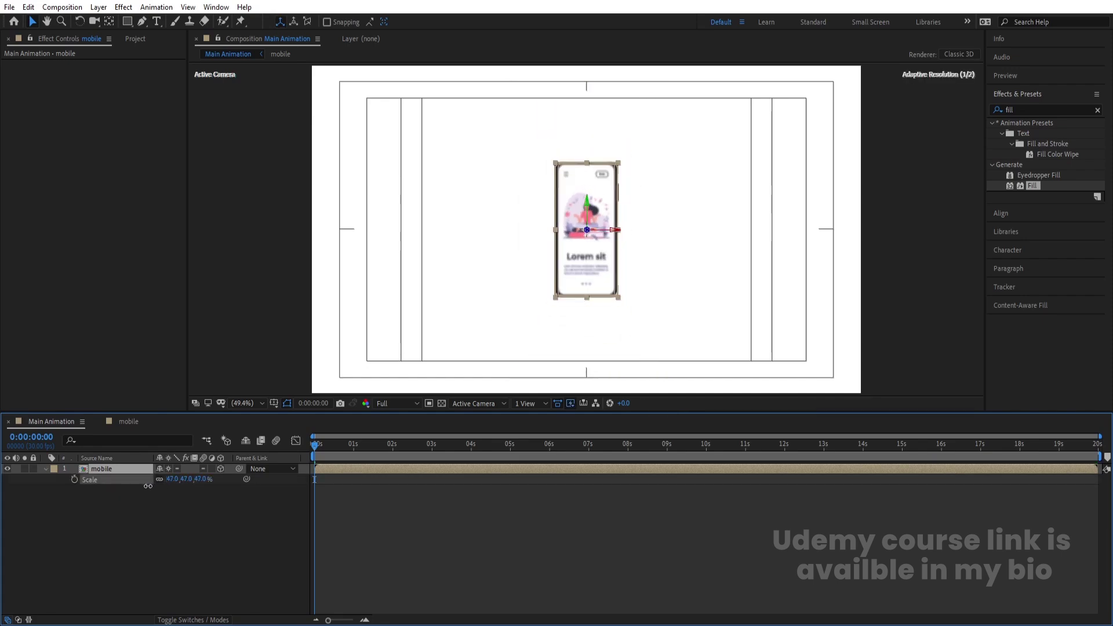
click(220, 469)
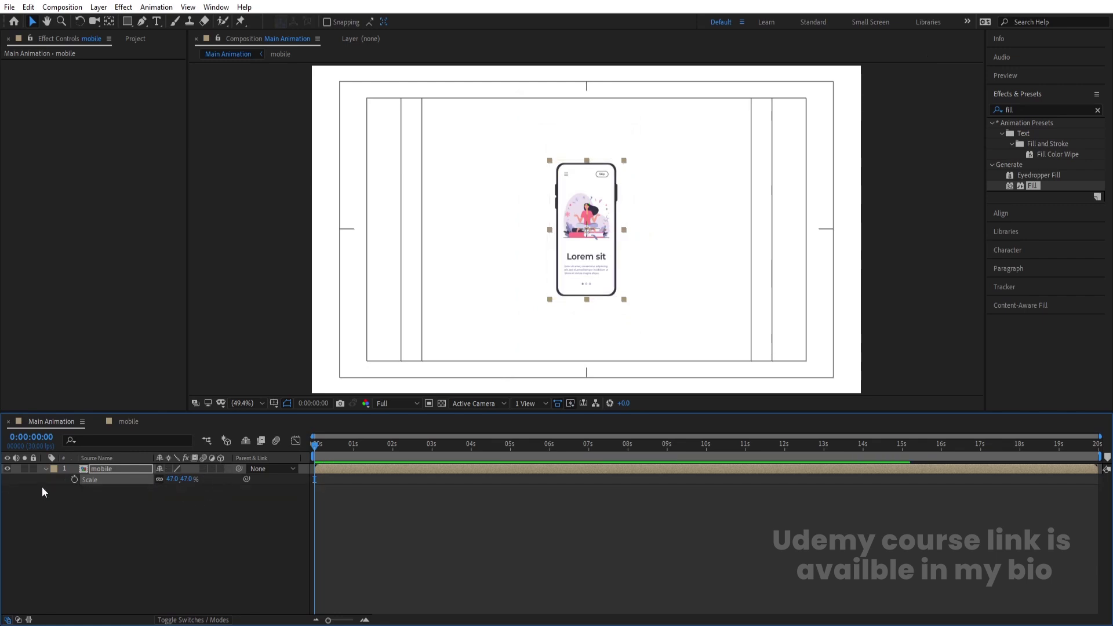
click(150, 503)
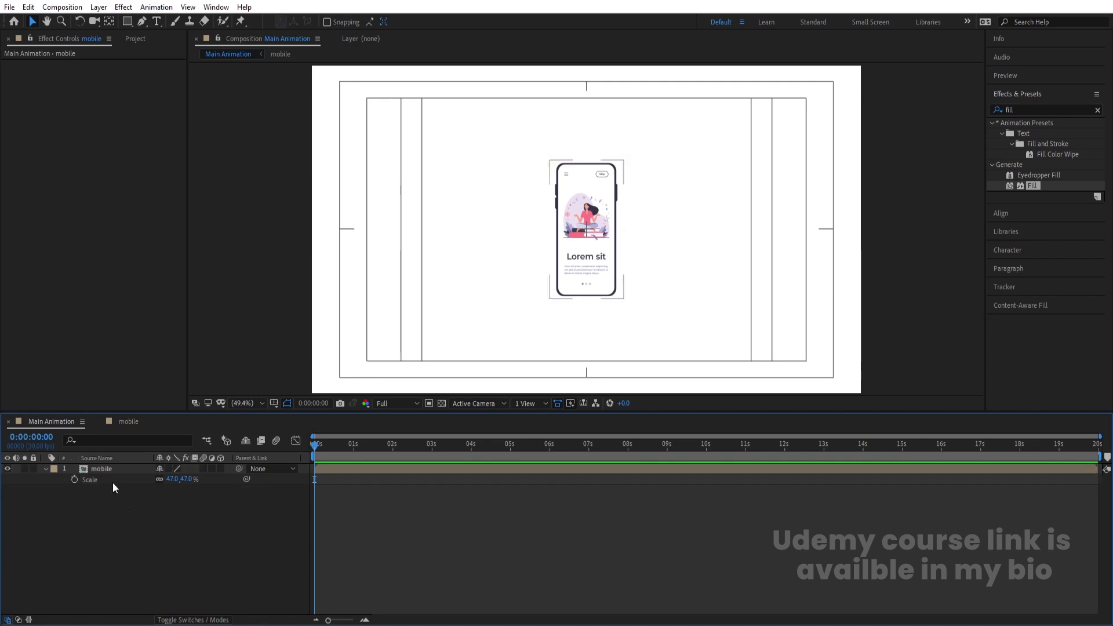
Step: Duplicate the mobile layer twice, placing one copy directly above and one directly below the original as a column
click(122, 468)
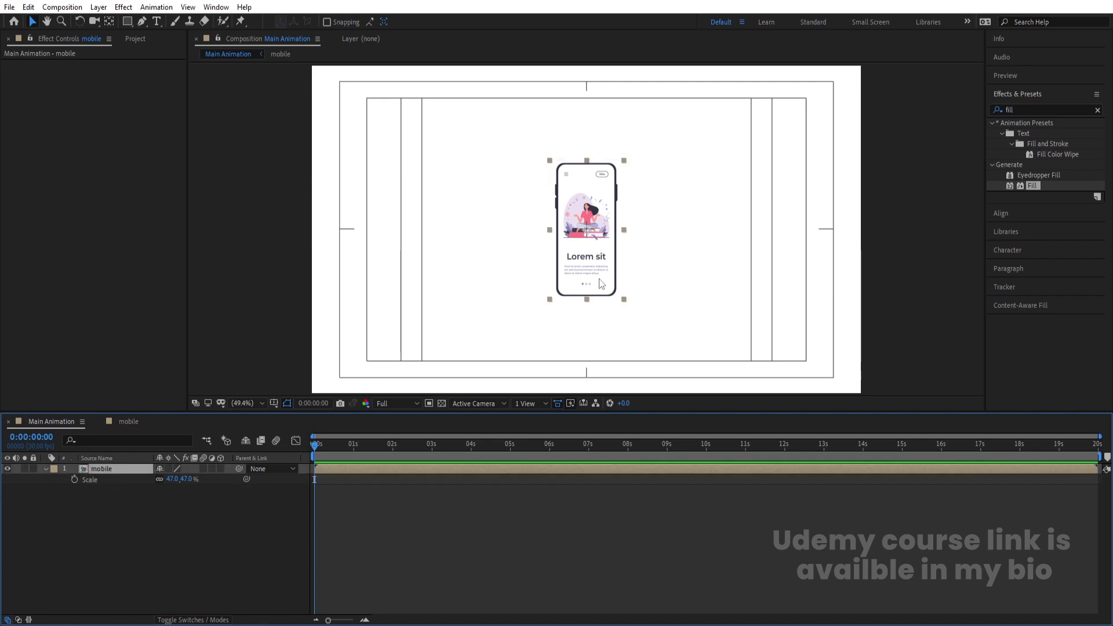
key(ctrl+d)
drag(601, 284, 595, 142)
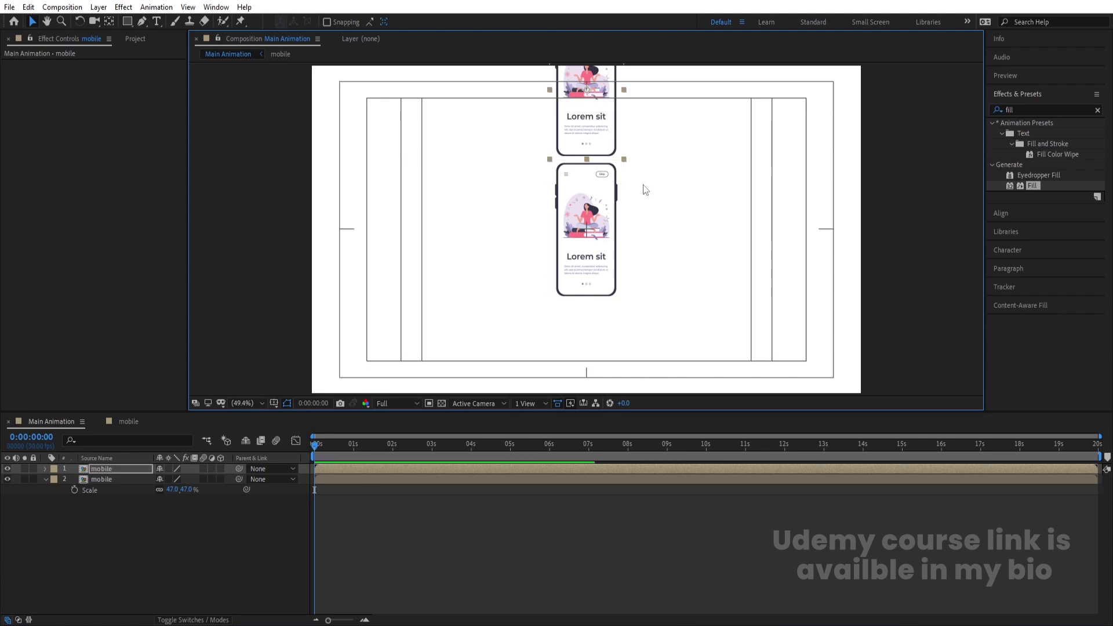
mouse_move(667, 262)
mouse_down()
mouse_move(547, 128)
mouse_move(583, 161)
mouse_move(575, 255)
mouse_move(587, 141)
mouse_move(574, 130)
mouse_up()
click(634, 259)
click(584, 254)
key(ctrl+d)
Step: Duplicate the three-phone column to both of its sides, with the two side columns staggered vertically against the middle one
drag(444, 108, 639, 387)
key(ctrl+d)
drag(109, 486, 102, 478)
drag(572, 253, 499, 173)
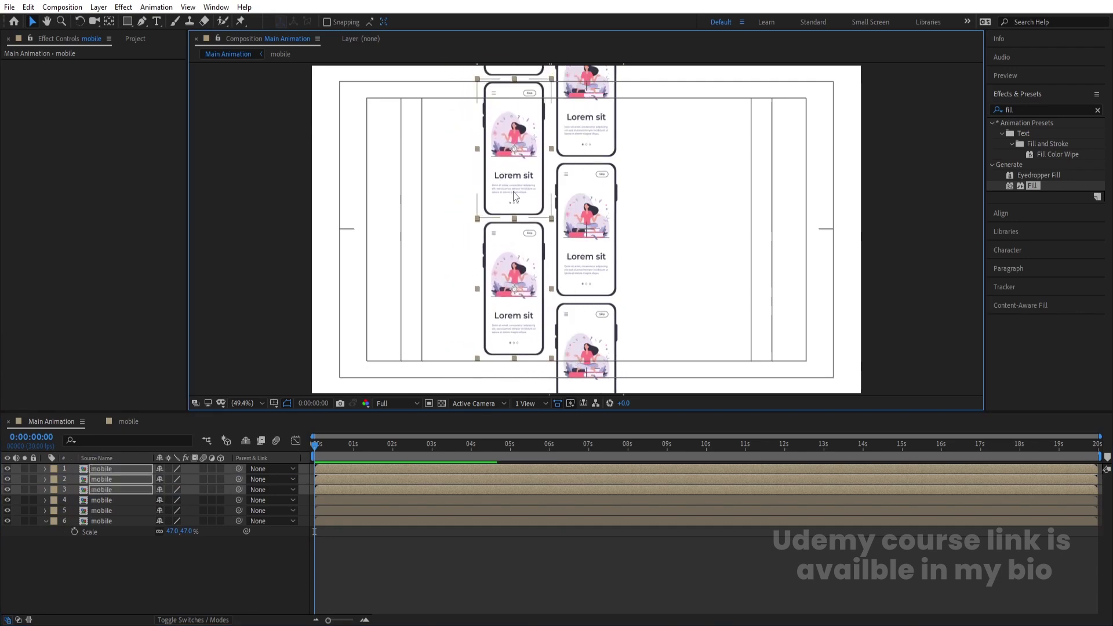
key(ctrl+d)
drag(526, 179, 661, 184)
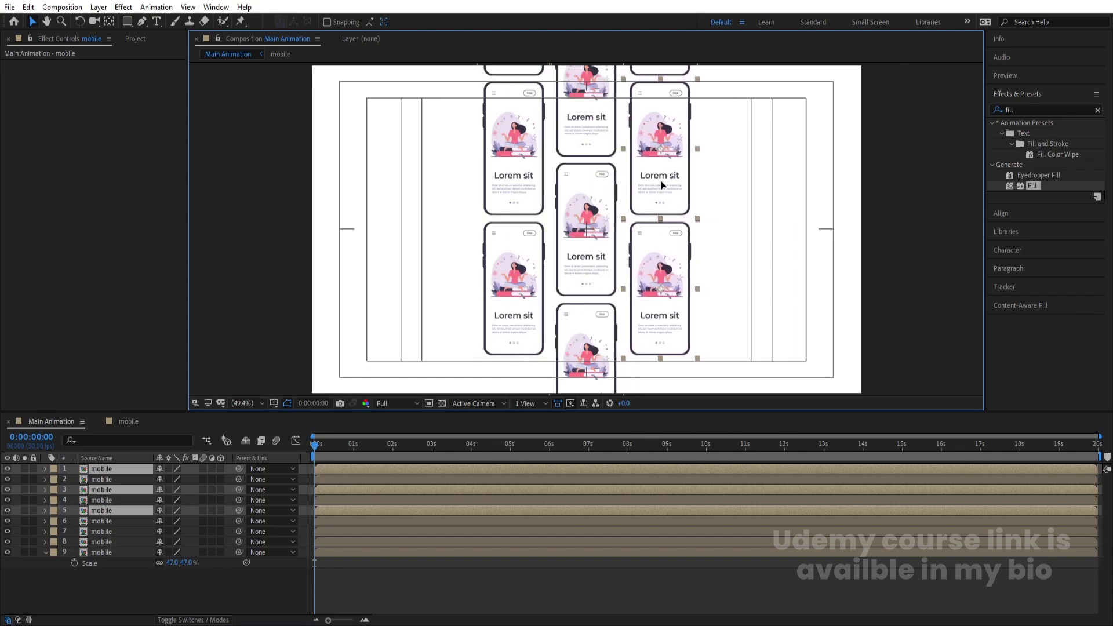
Step: Group the right column's three phone layers at the top of the layer stack and move that column down by about one phone height
drag(115, 490, 111, 475)
drag(670, 194, 664, 309)
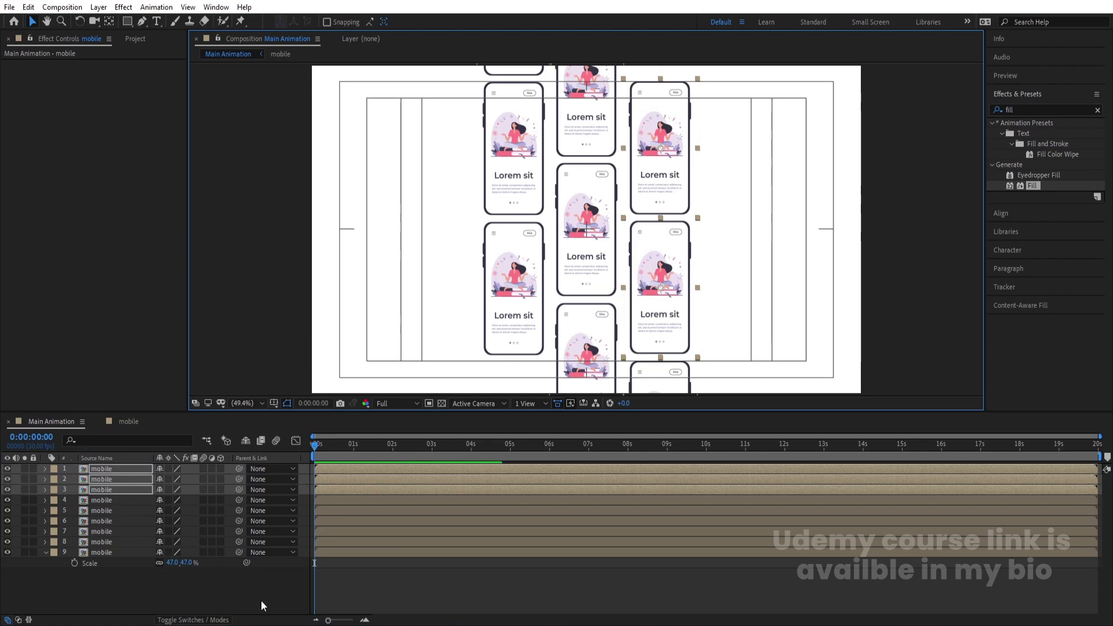
click(247, 590)
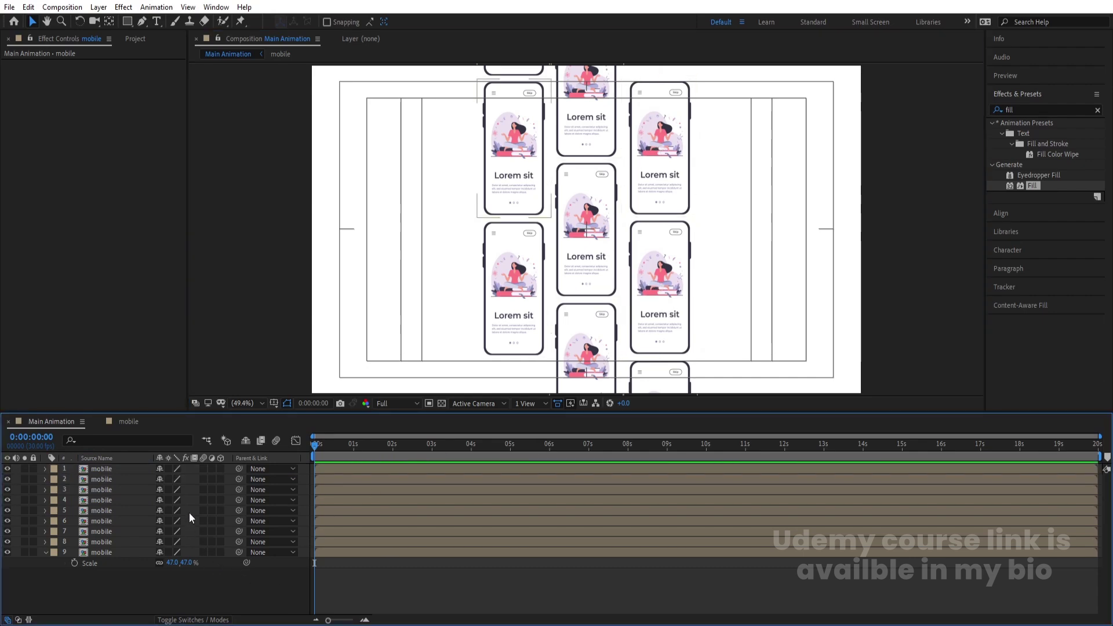
Step: Make all nine mobile layers 3D and collapse the expanded properties of the bottom layer
key(ctrl+a)
click(219, 471)
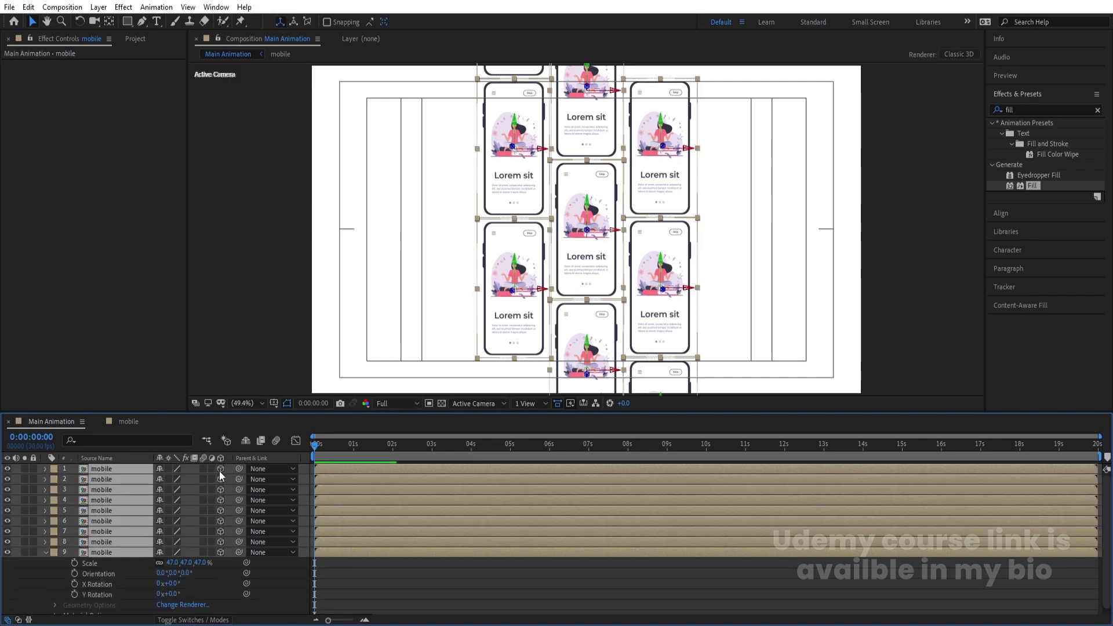
click(167, 552)
click(167, 552)
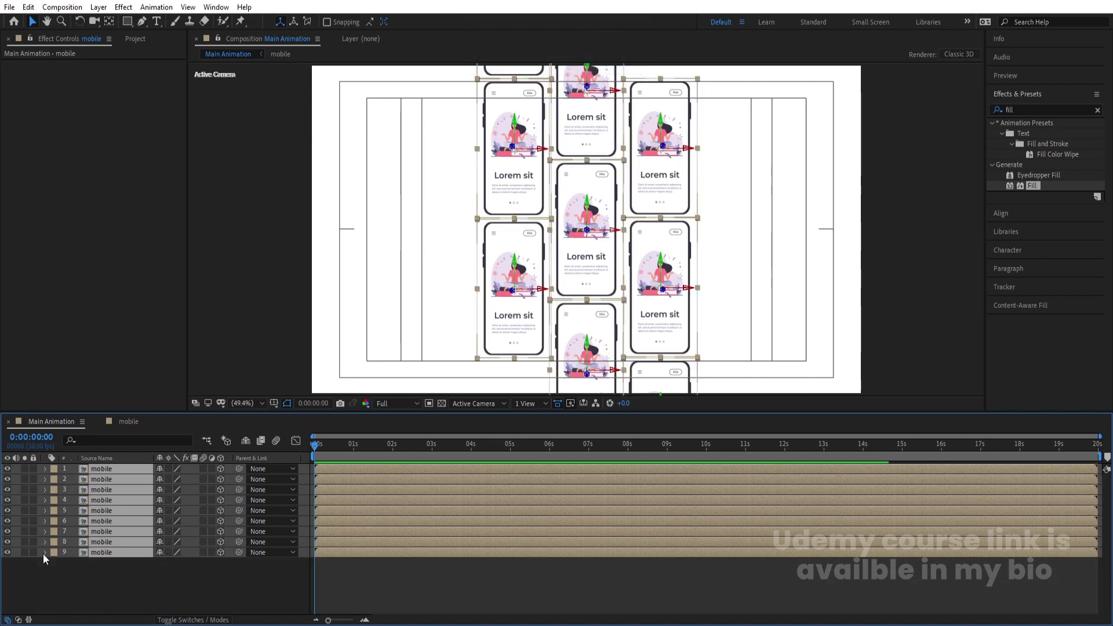
Step: Add Position keyframes to all nine mobile layers at 0:00:00:00 and at 0:00:01:15, keeping the grid's current layout
key(p)
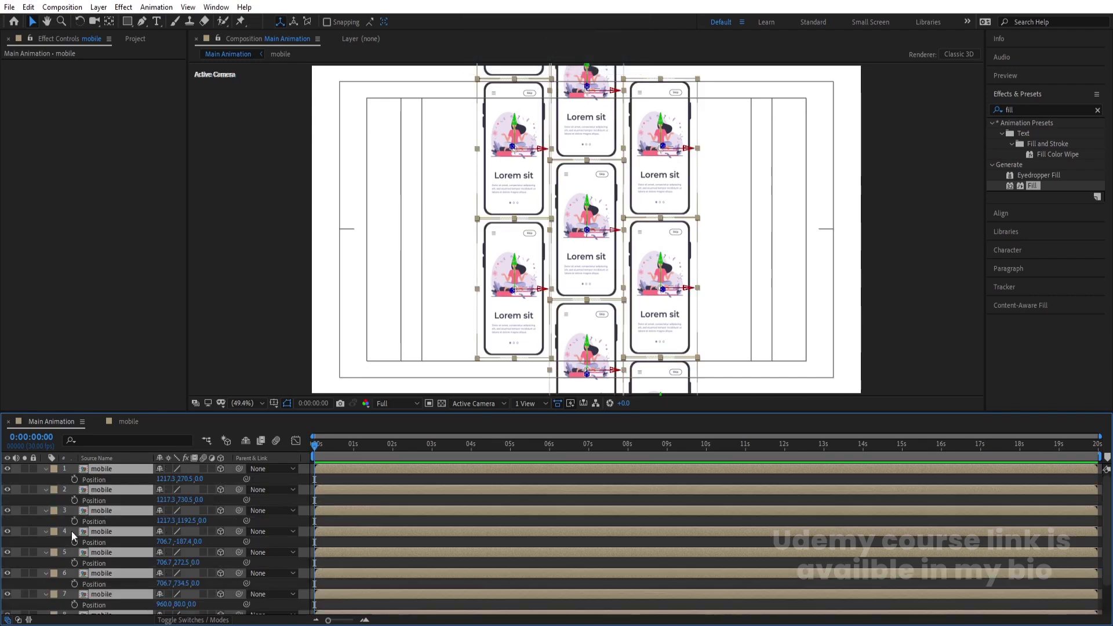
click(74, 479)
key(=)
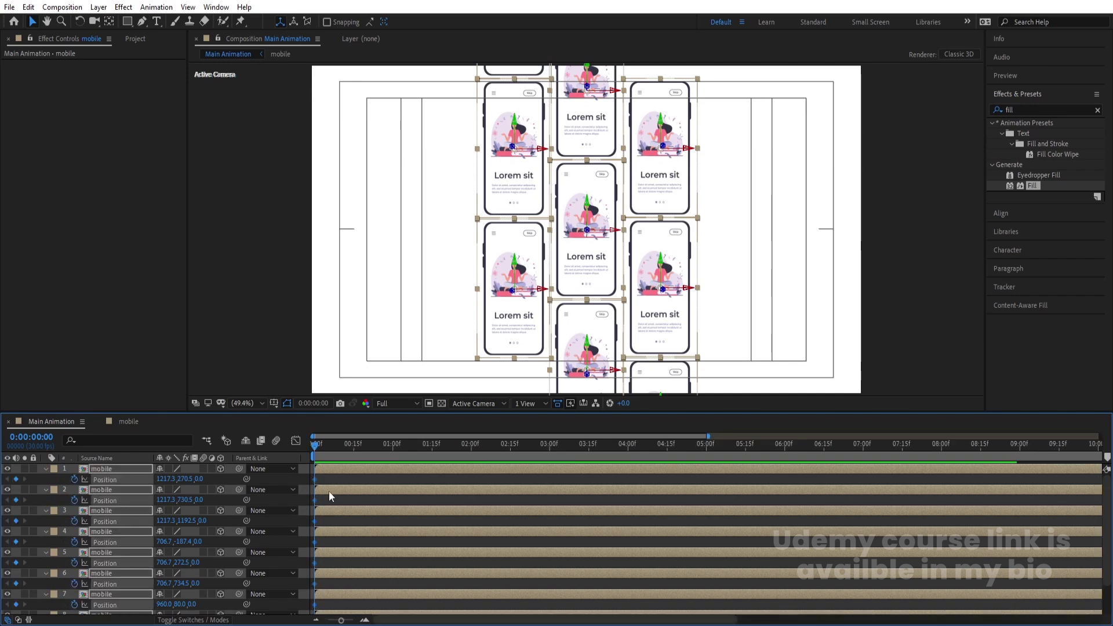
click(471, 450)
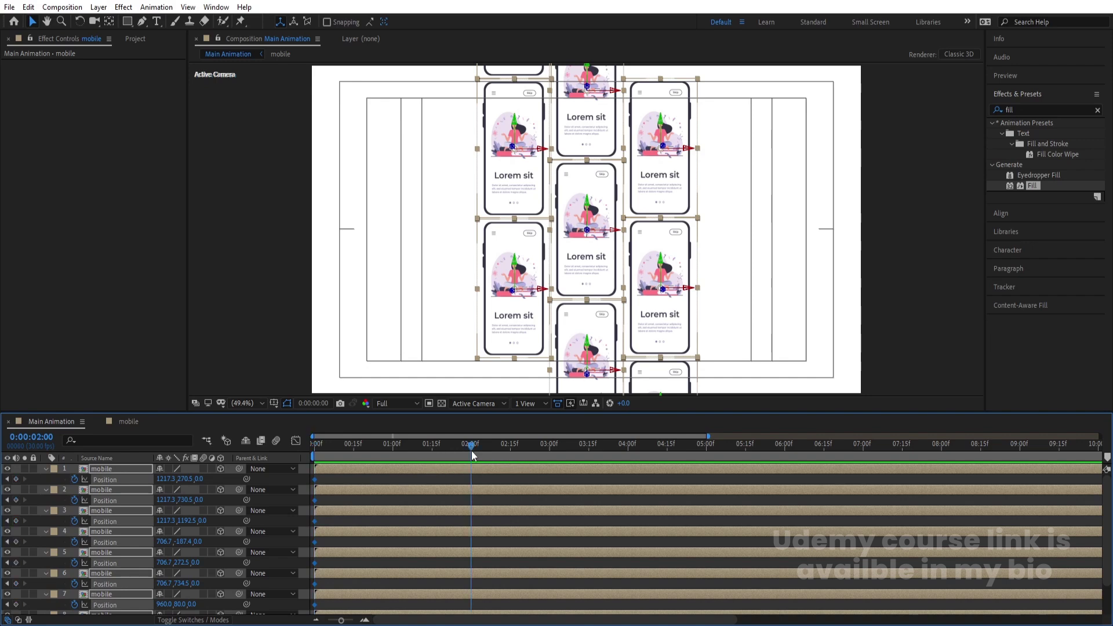
click(432, 449)
click(16, 479)
key(Home)
click(334, 481)
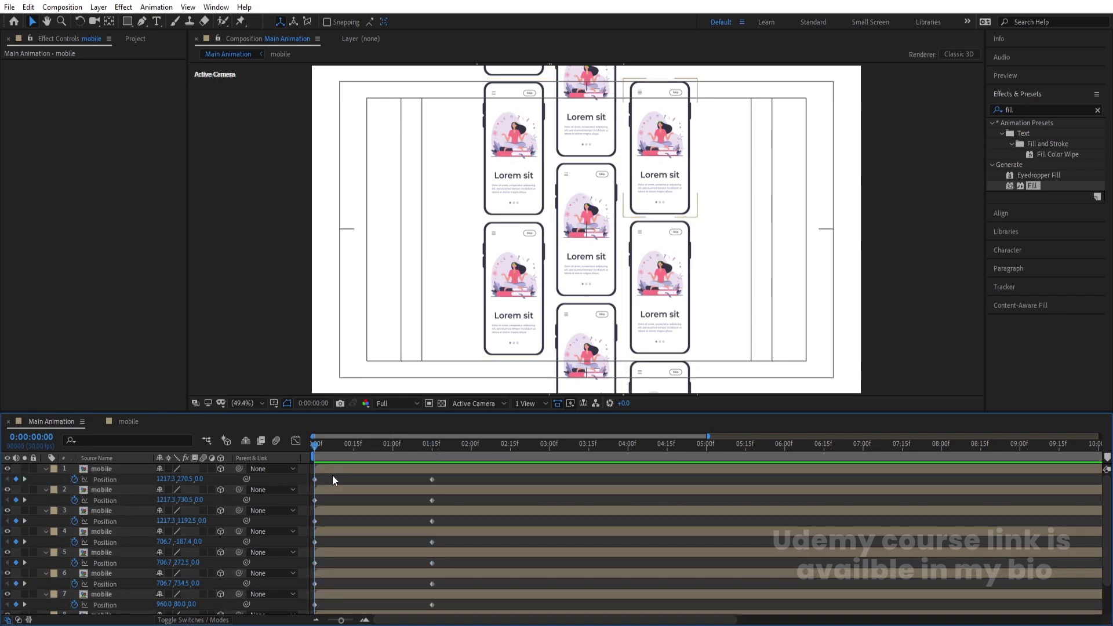
Step: At time 0, move the left column about 980 px up above the frame and place its layers first in the stack
key(h)
mouse_move(467, 145)
mouse_down()
mouse_move(467, 166)
mouse_move(469, 134)
mouse_up()
key(v)
click(510, 174)
shift+click(496, 125)
scroll(510, 175, up, 3)
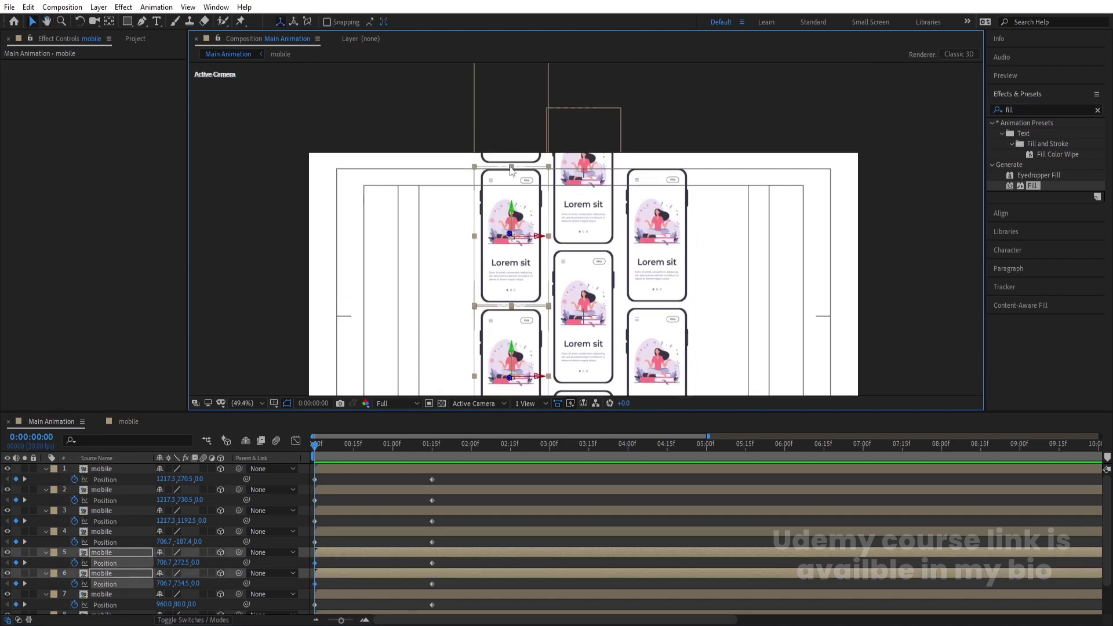
shift+click(511, 153)
drag(498, 320, 499, 43)
drag(467, 228, 434, 140)
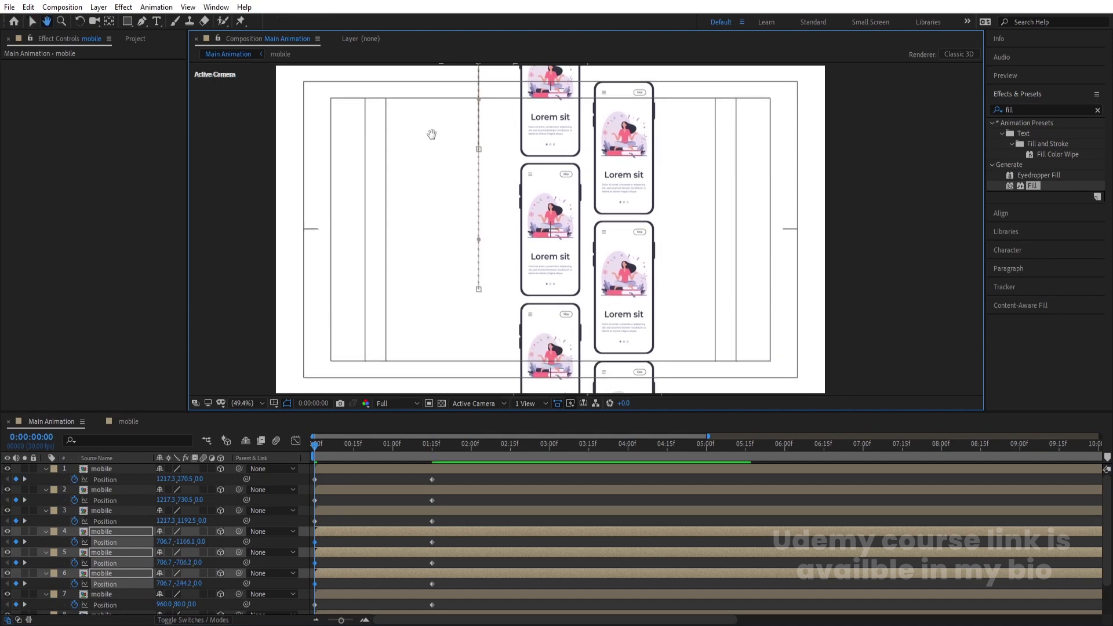
drag(100, 534, 105, 464)
Step: At time 0, move the middle column about 1240 px down below the frame and stack its layers directly under the left column's layers
click(344, 477)
click(549, 124)
shift+click(549, 243)
shift+click(543, 317)
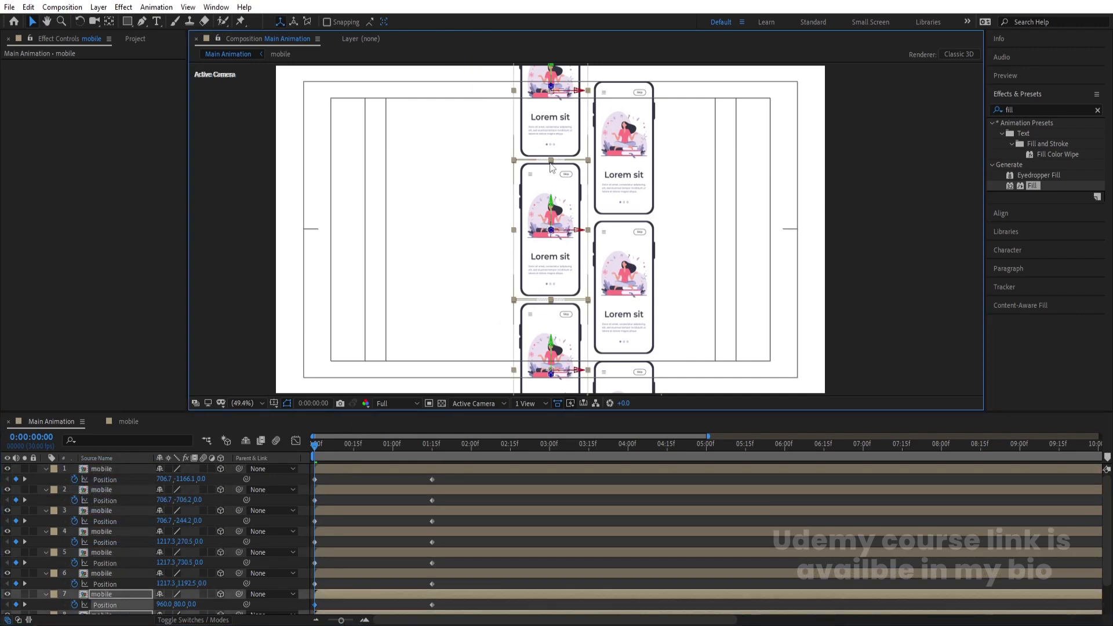
drag(554, 181, 542, 425)
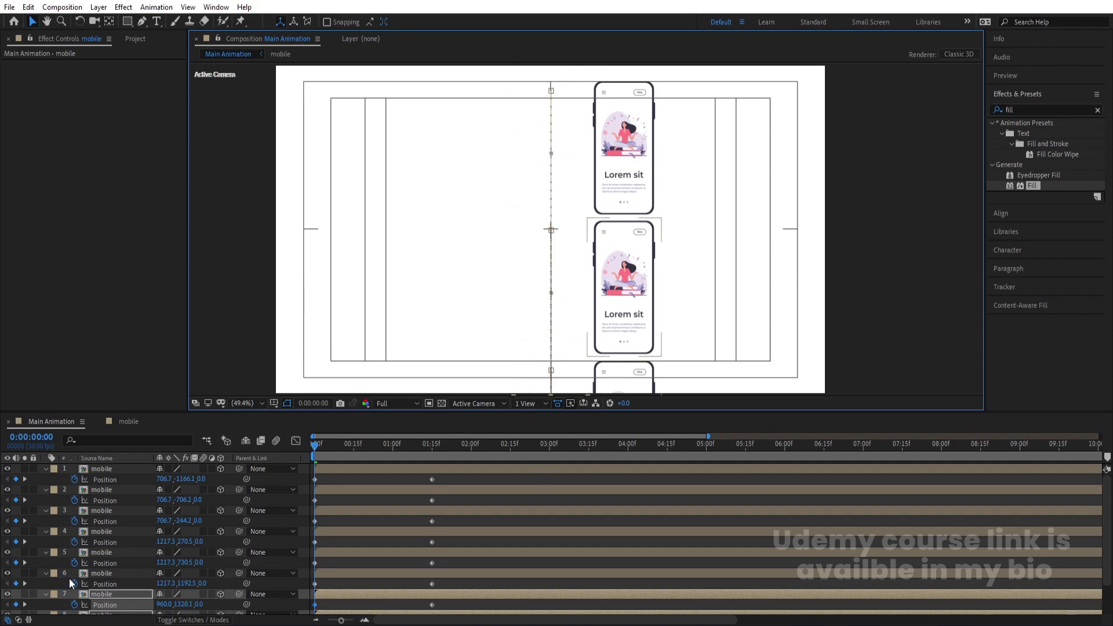
drag(102, 527, 102, 527)
Step: At time 0, move the right column's three phones about 1430 px up, completely above the frame
scroll(102, 498, down, 2)
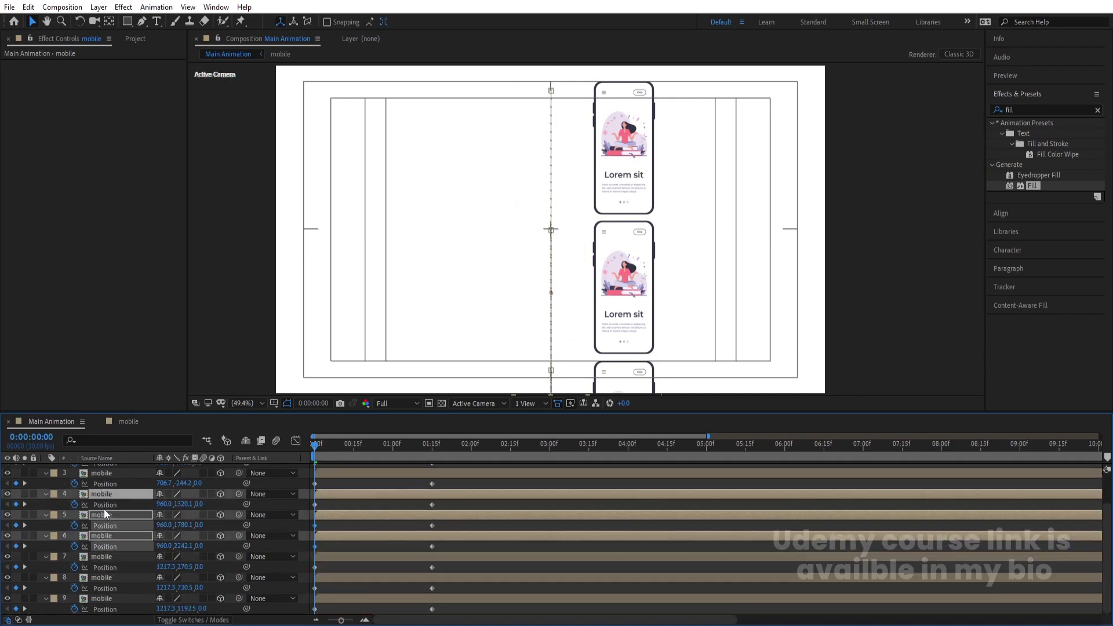
click(98, 554)
shift+click(117, 599)
drag(615, 313, 632, 93)
drag(624, 142, 626, 35)
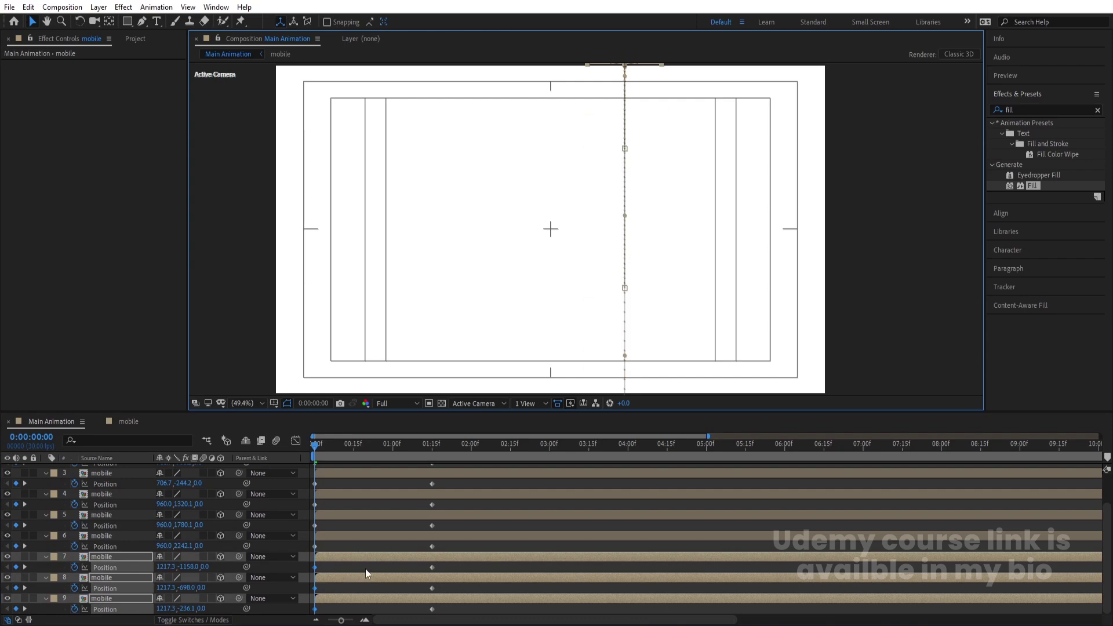
Step: Preview the column slide-in and apply Easy Ease to all Position keyframes of the phones
key(space)
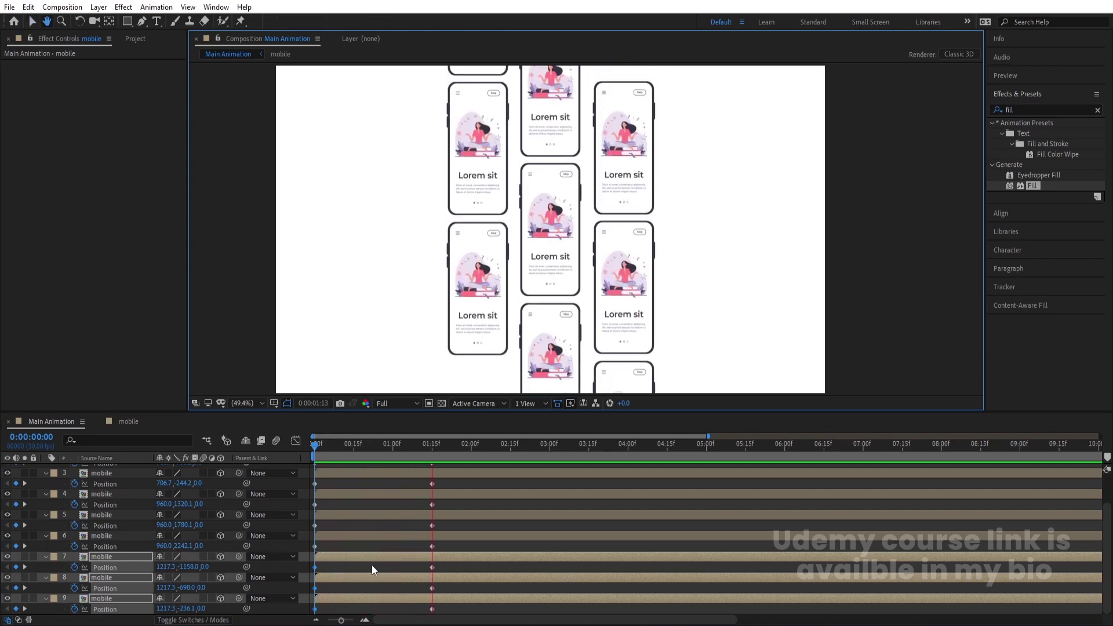
key(space)
key(ctrl+a)
key(F9)
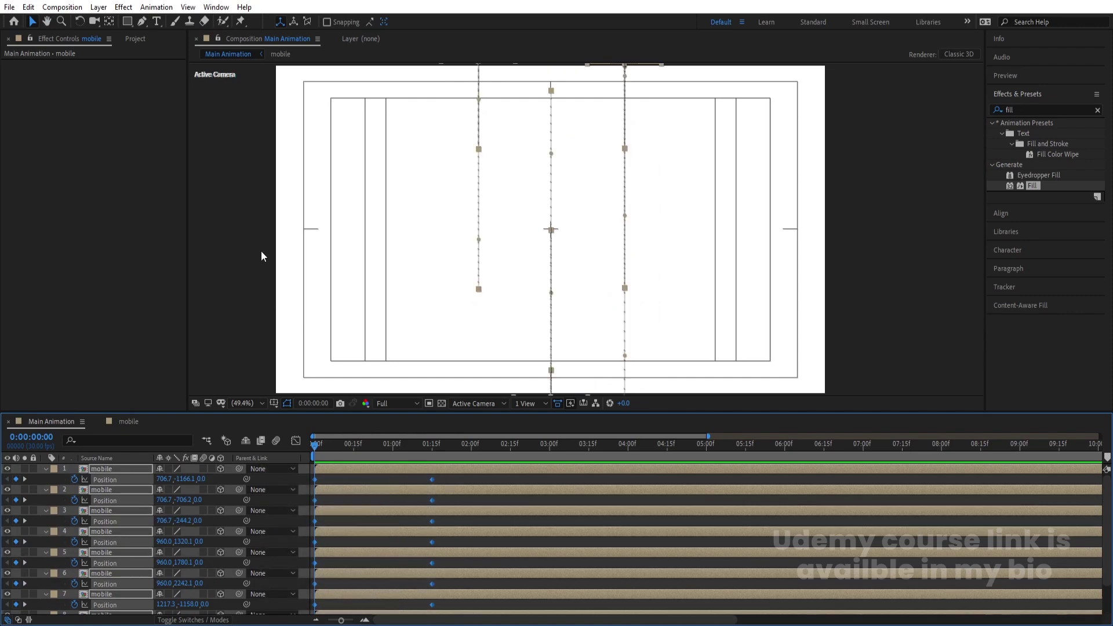
Step: In the speed graph, lengthen the incoming ease of the final Position keyframes to about halfway back, giving a fast start, and preview it
click(296, 440)
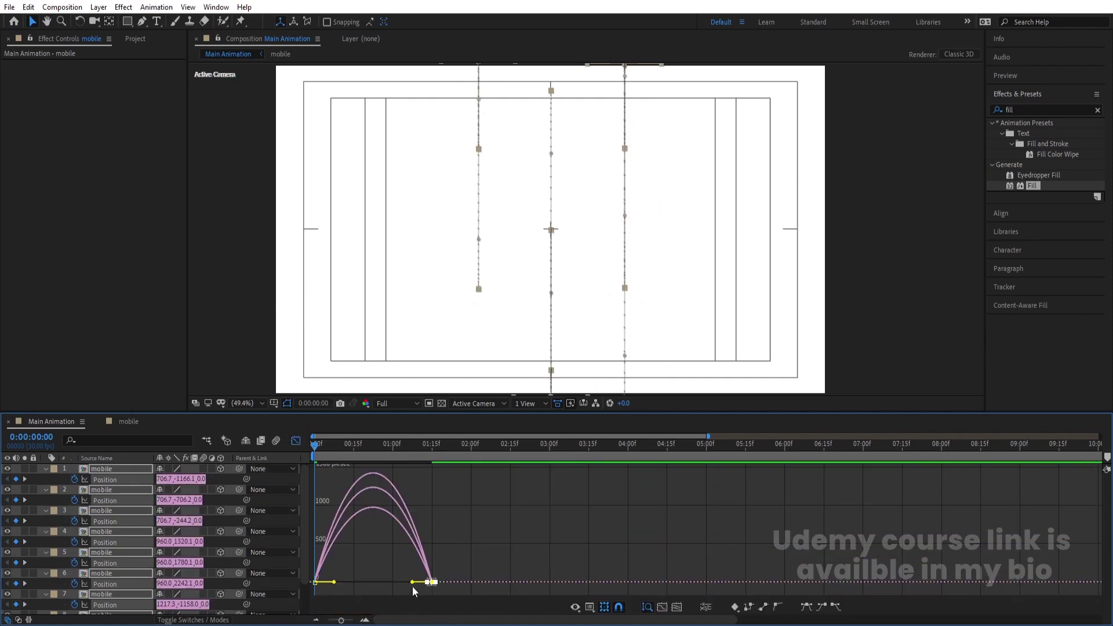
drag(412, 586, 359, 586)
key(space)
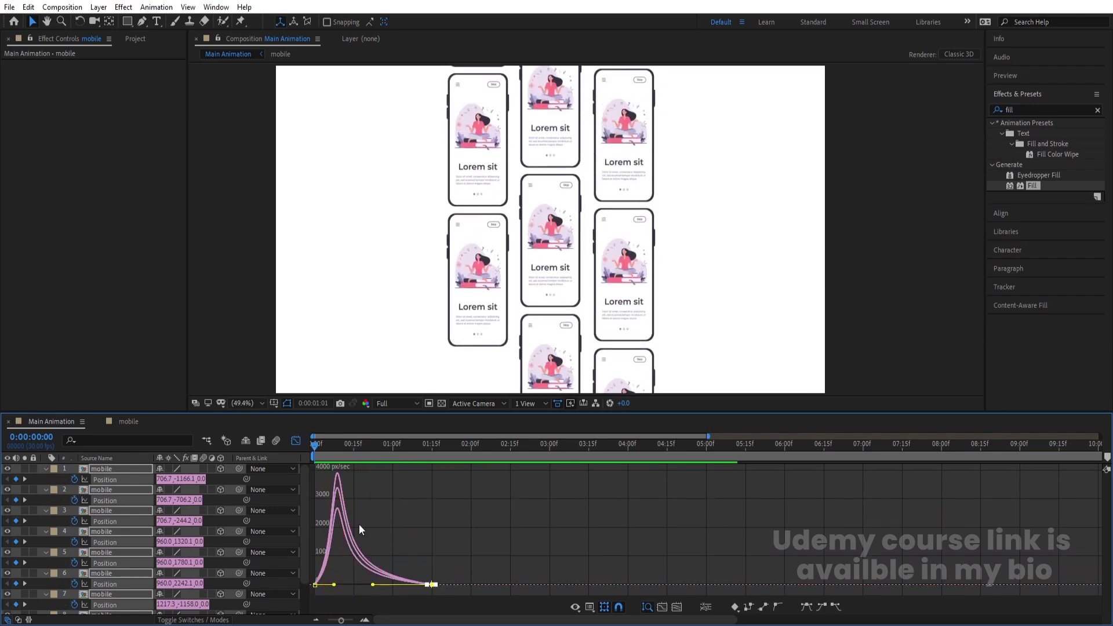
key(space)
key(shift+F3)
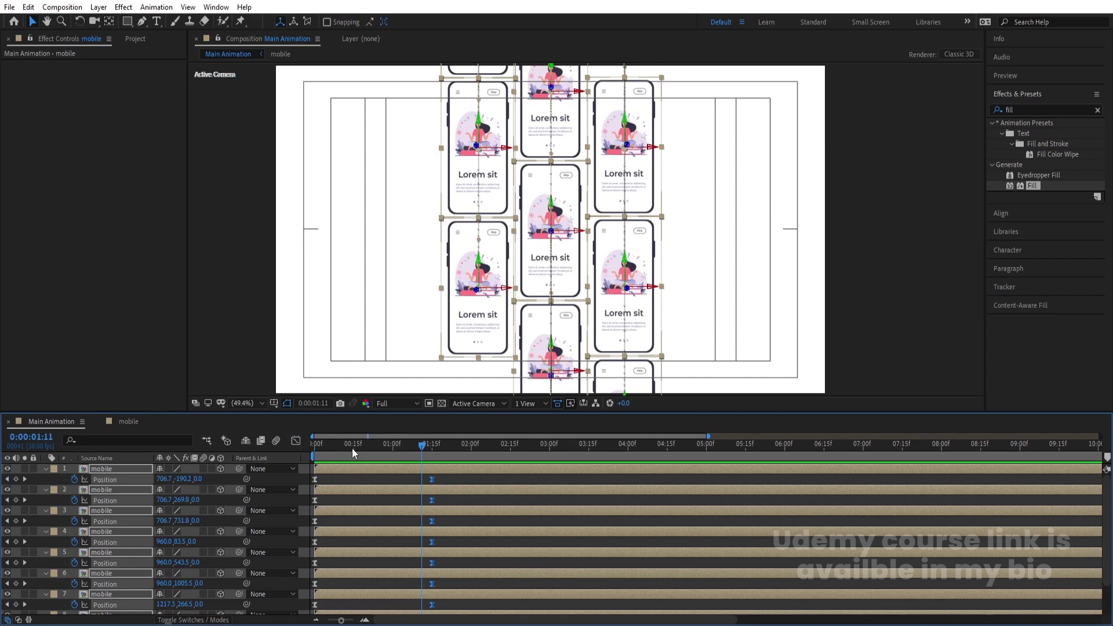
key(Home)
key(space)
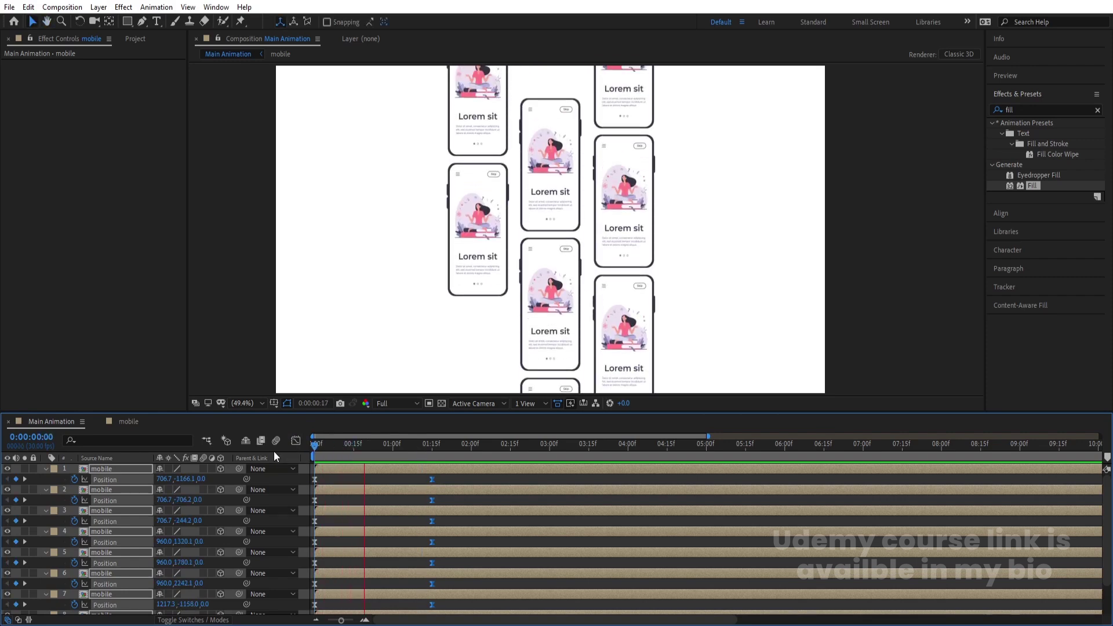
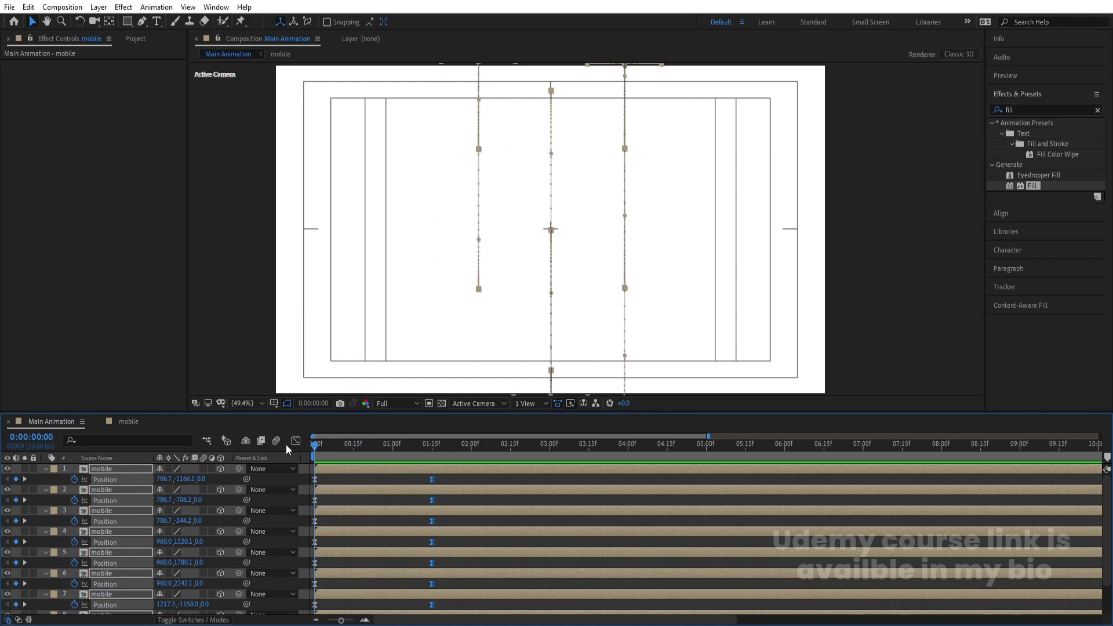
key(space)
Step: Add Y Rotation keyframes of 0° to all nine phones at time 0 and at 0:00:01:15
drag(179, 502, 141, 497)
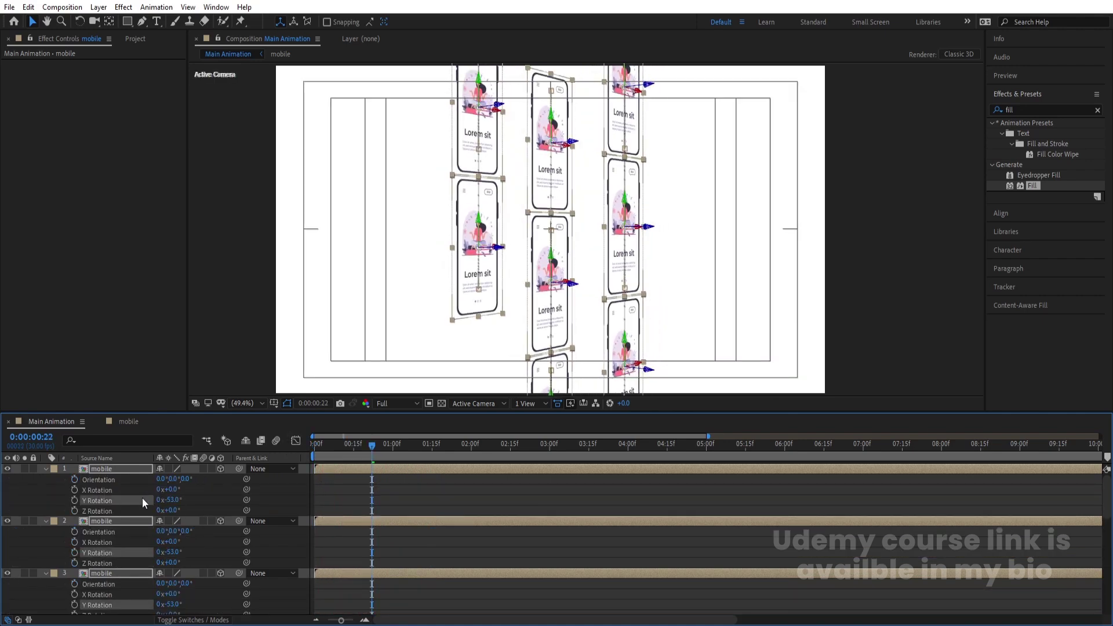
key(ctrl+z)
drag(343, 451, 77, 464)
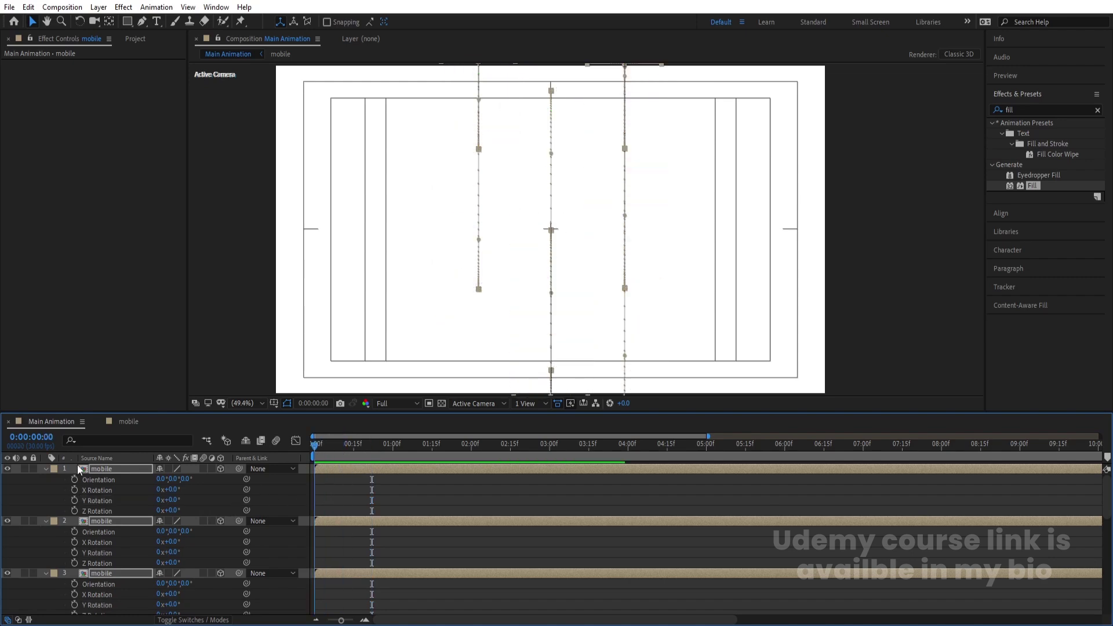
click(73, 499)
key(u)
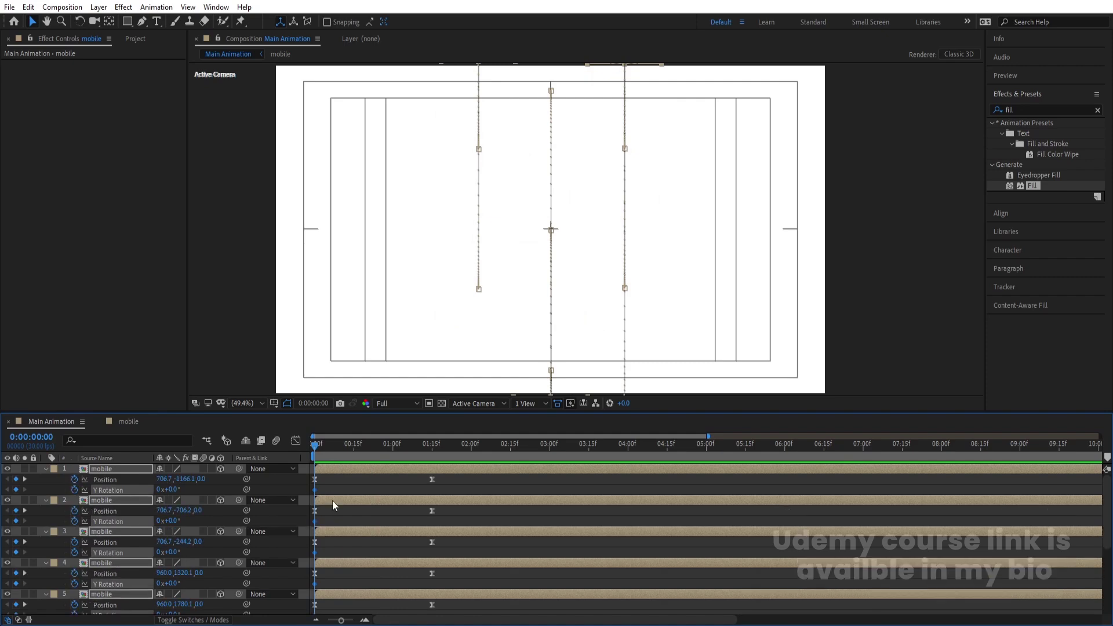
key(k)
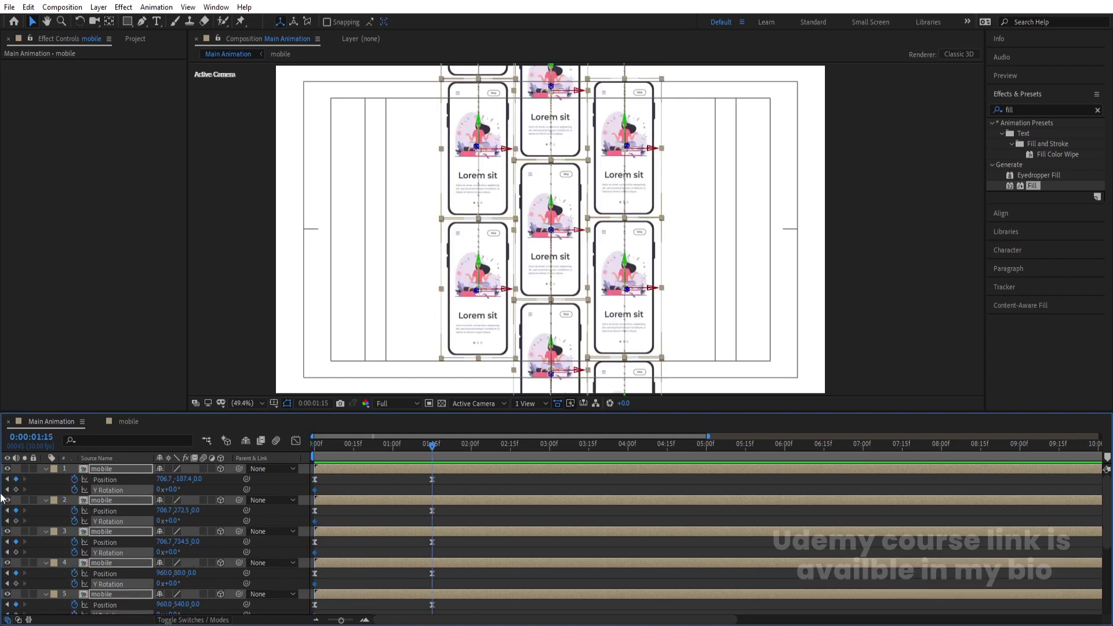
key(j)
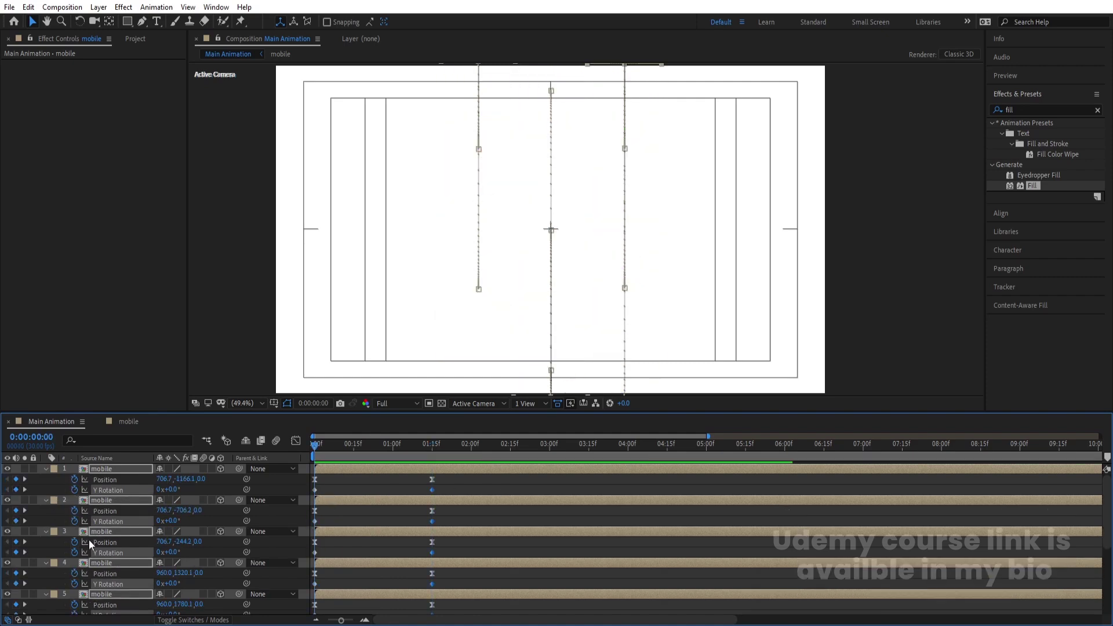
Step: Set the Y Rotation of all phones to 45° at time 0 and preview the turning slide-in
click(175, 488)
text(45)
key(Return)
key(space)
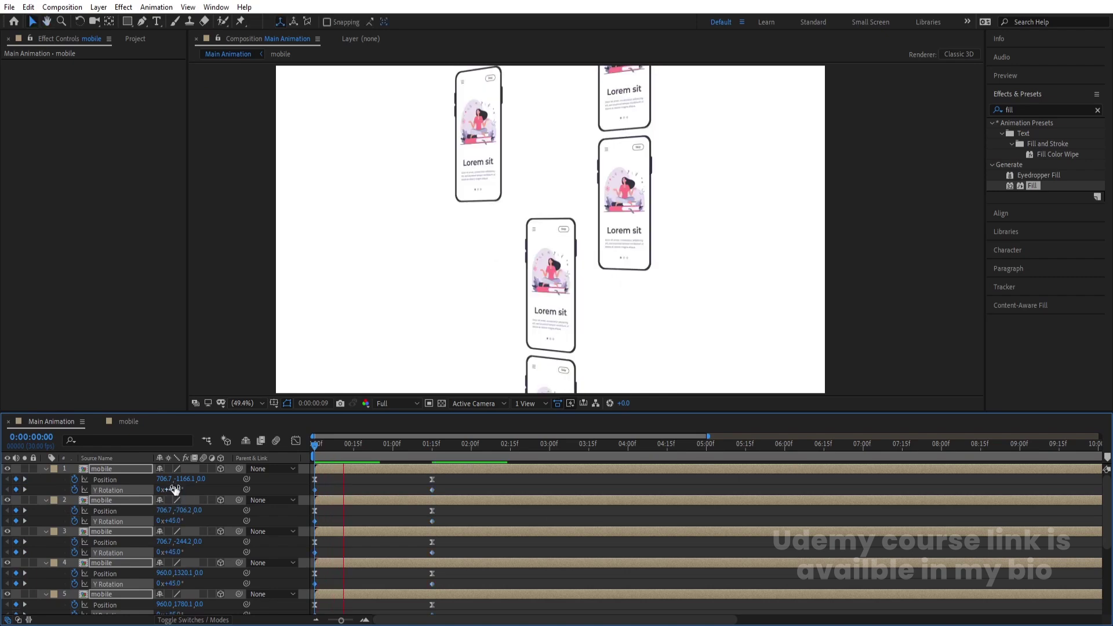
key(space)
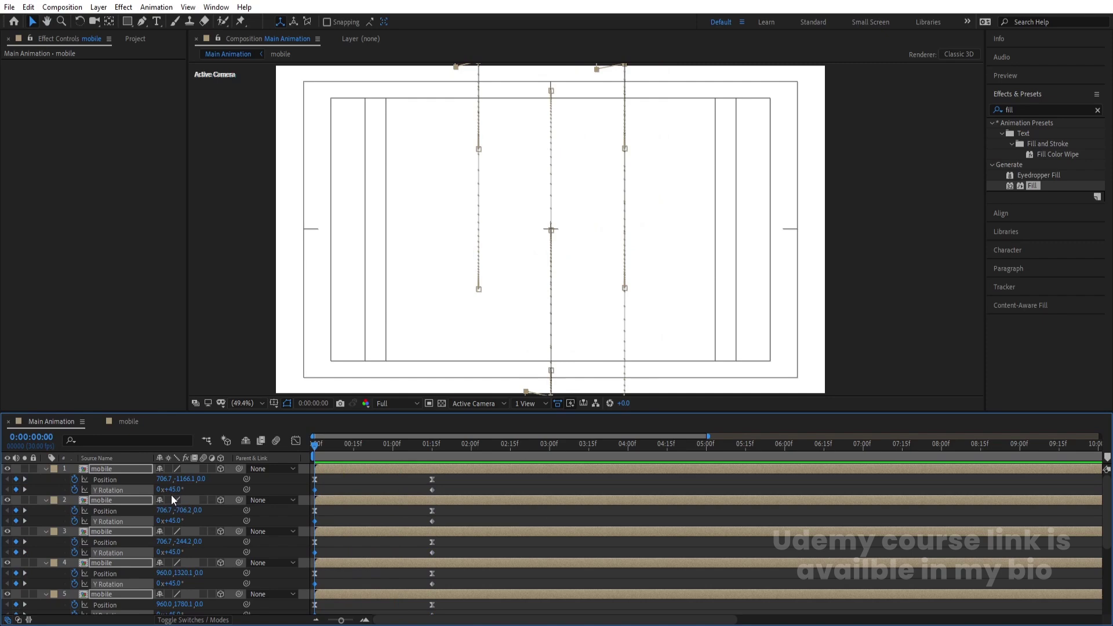
Step: Set the Y Rotation of all phones to 60° at time 0 and preview the animation
drag(167, 492, 182, 494)
click(175, 492)
text(60)
key(Return)
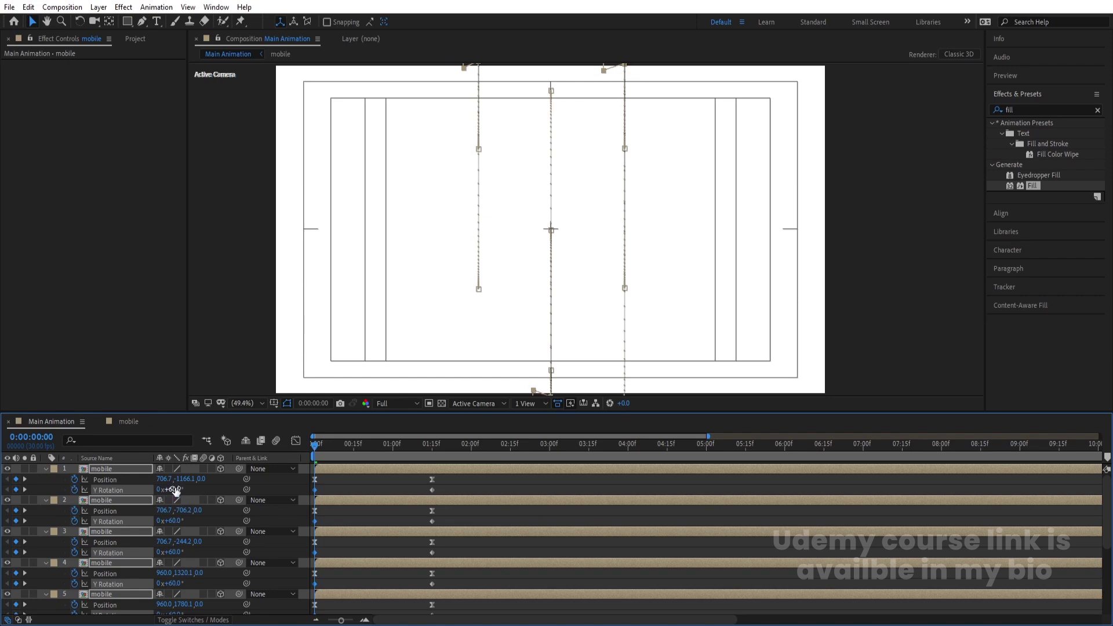
key(space)
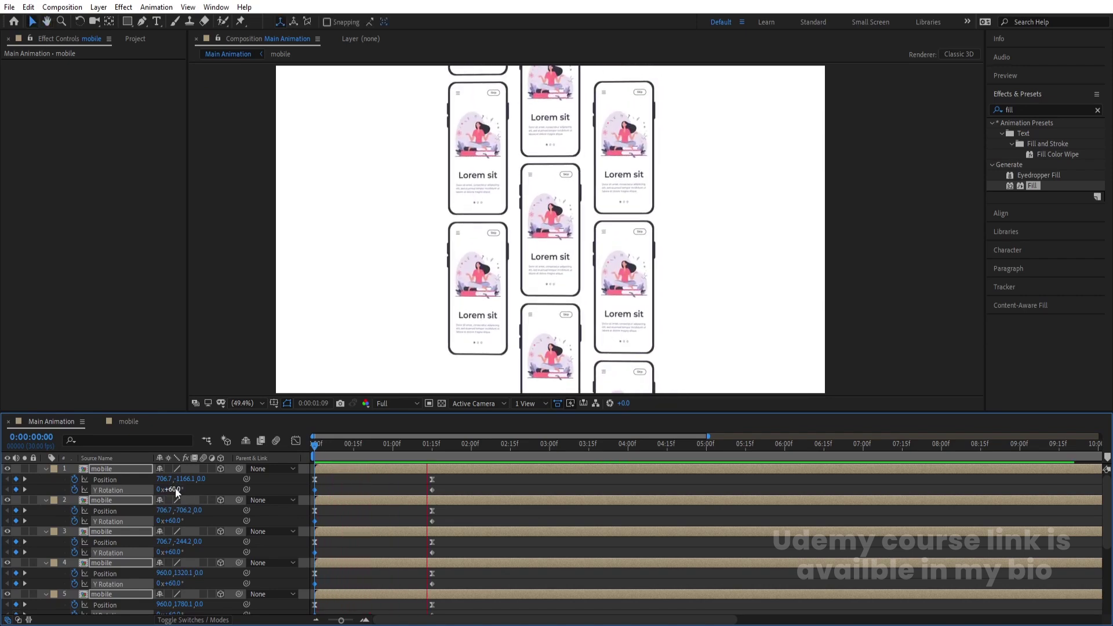
key(space)
Step: Apply Easy Ease to the Y Rotation keyframes of all phones and preview the animation from the start
key(r)
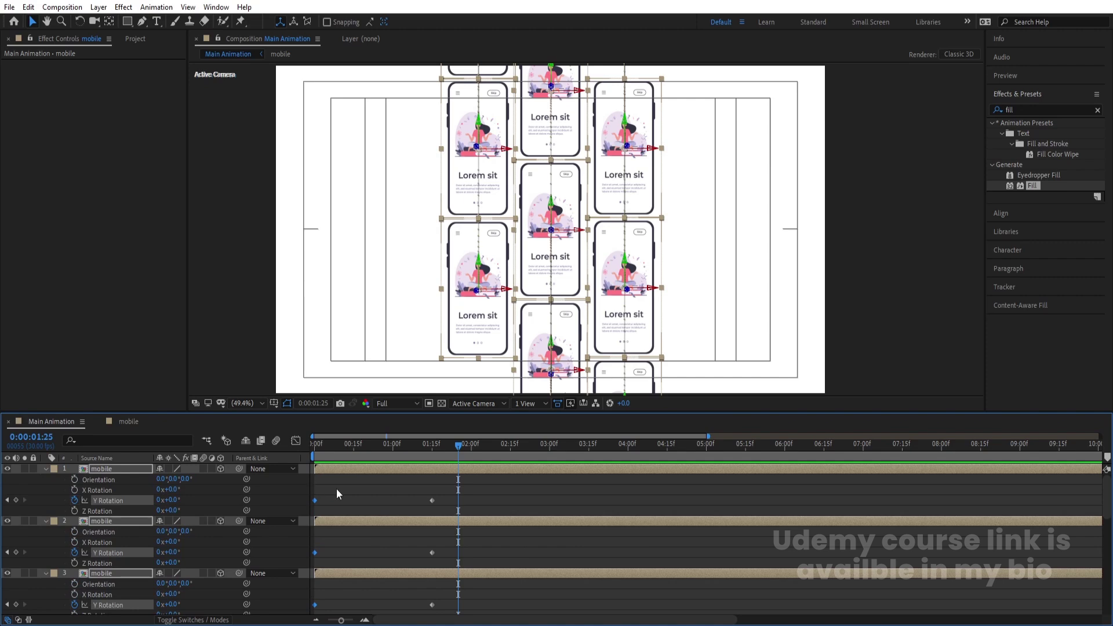
drag(490, 492, 217, 615)
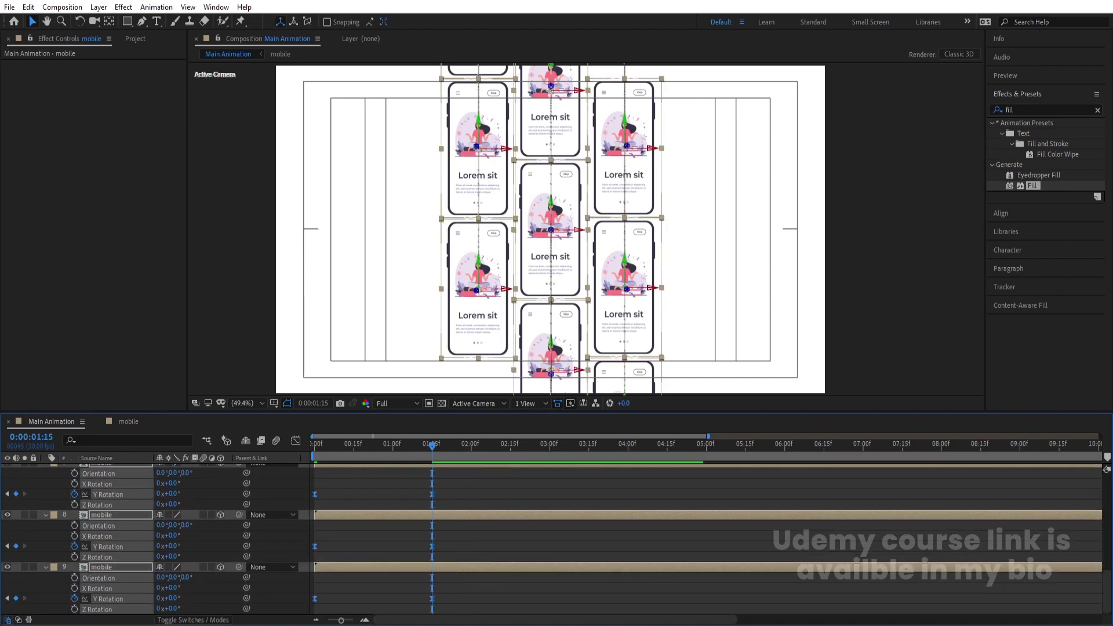
key(Home)
key(space)
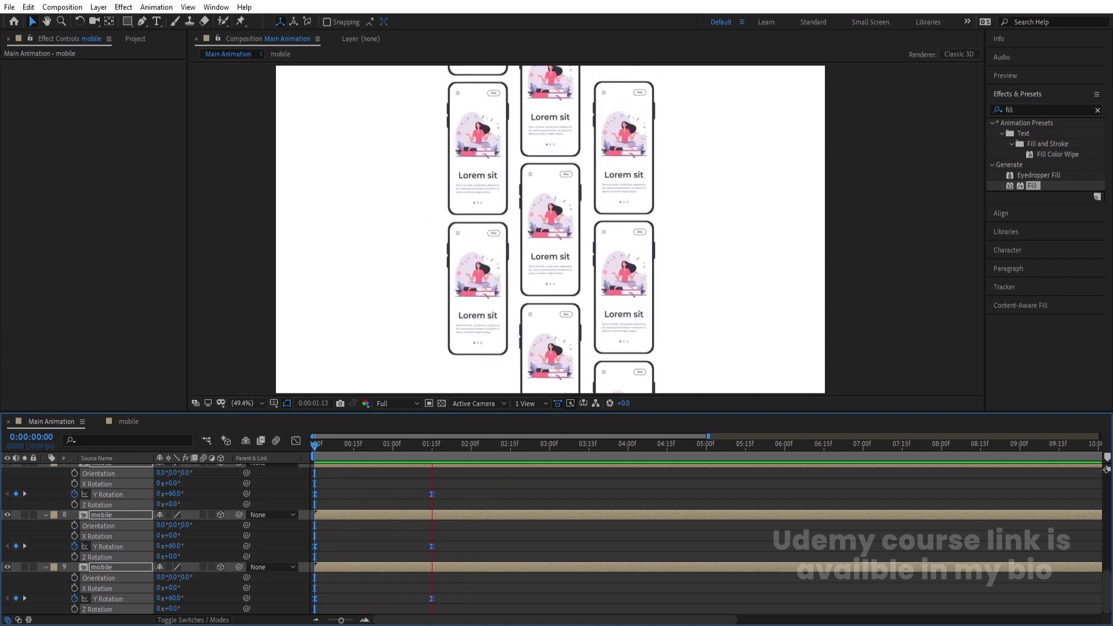
key(space)
Step: In the speed graph, lengthen the incoming ease of the final Y Rotation keyframes to nearly halfway back, preview, and return to the layer bars
click(295, 441)
drag(475, 530, 316, 458)
drag(427, 477, 381, 474)
key(Home)
key(space)
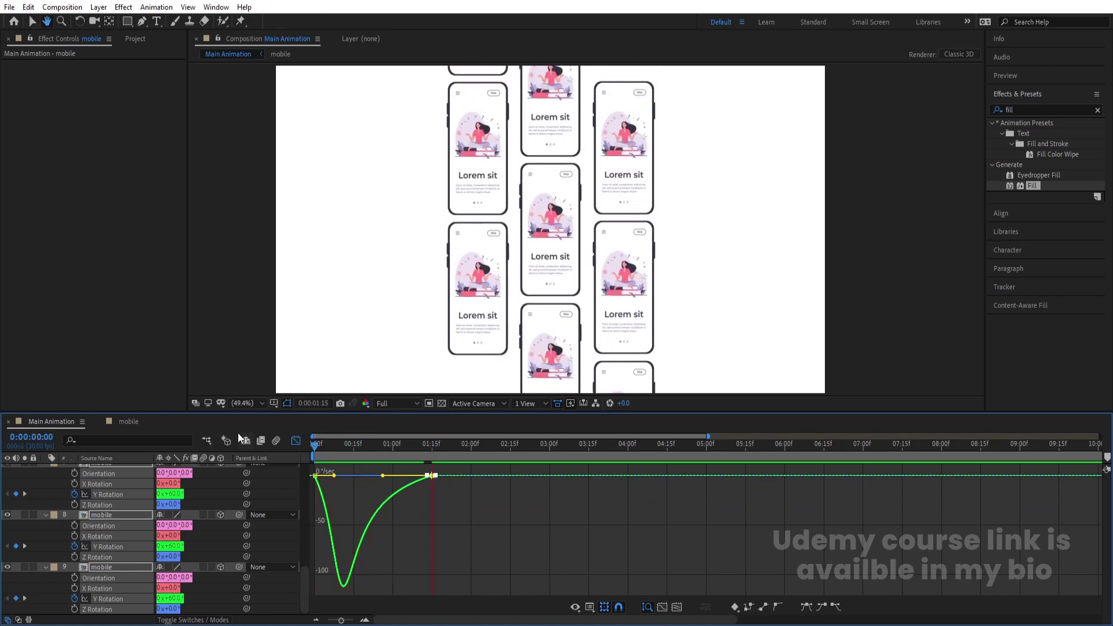
key(space)
click(296, 441)
scroll(313, 510, up, 10)
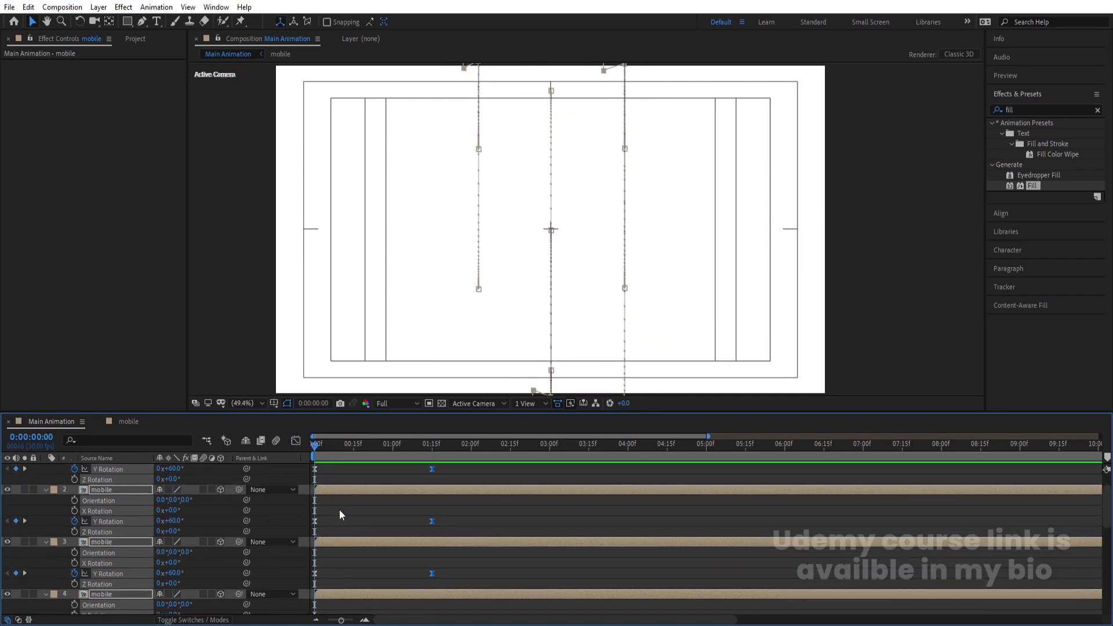
Step: Collapse the keyframed properties of all phones and start the second phone layer at frame 5
key(u)
click(338, 497)
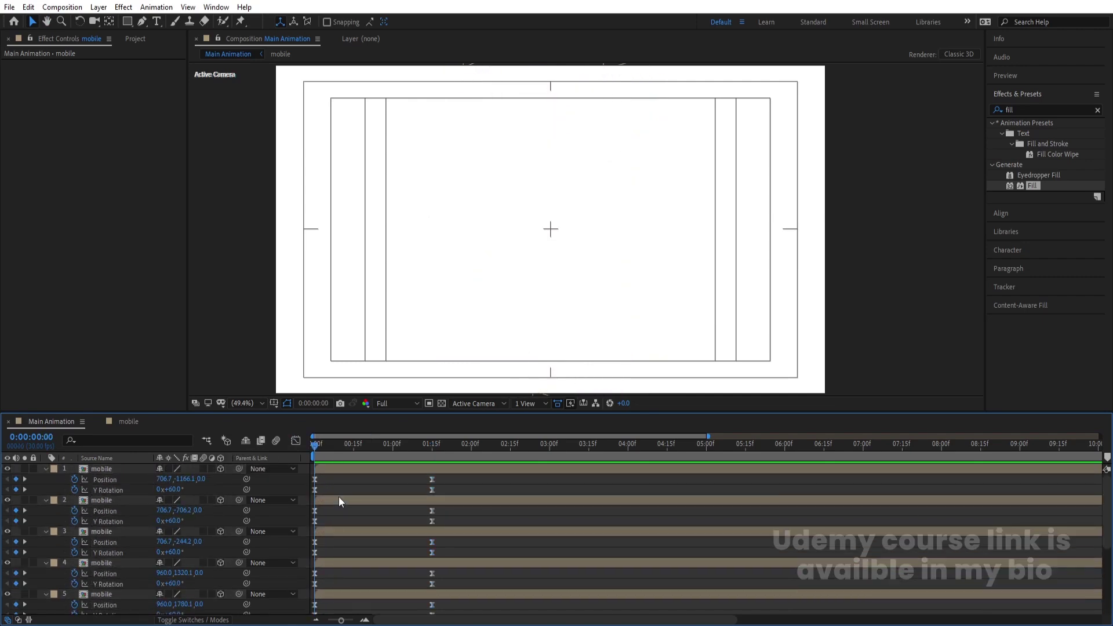
key(u)
key(equal)
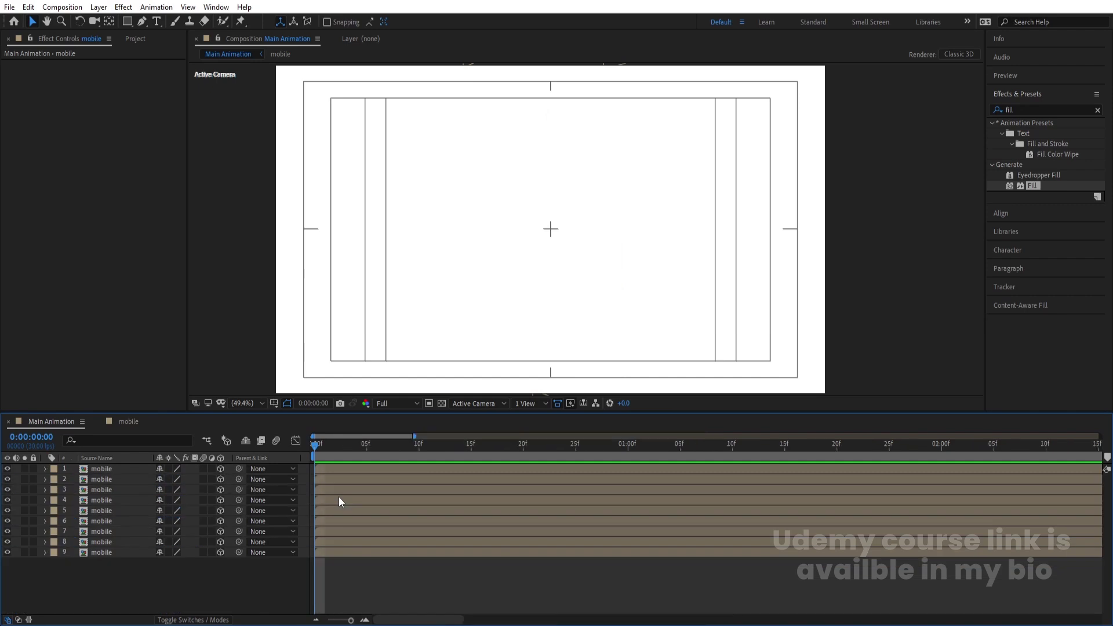
click(368, 445)
click(370, 478)
key(comma)
key(comma)
key(comma)
key(comma)
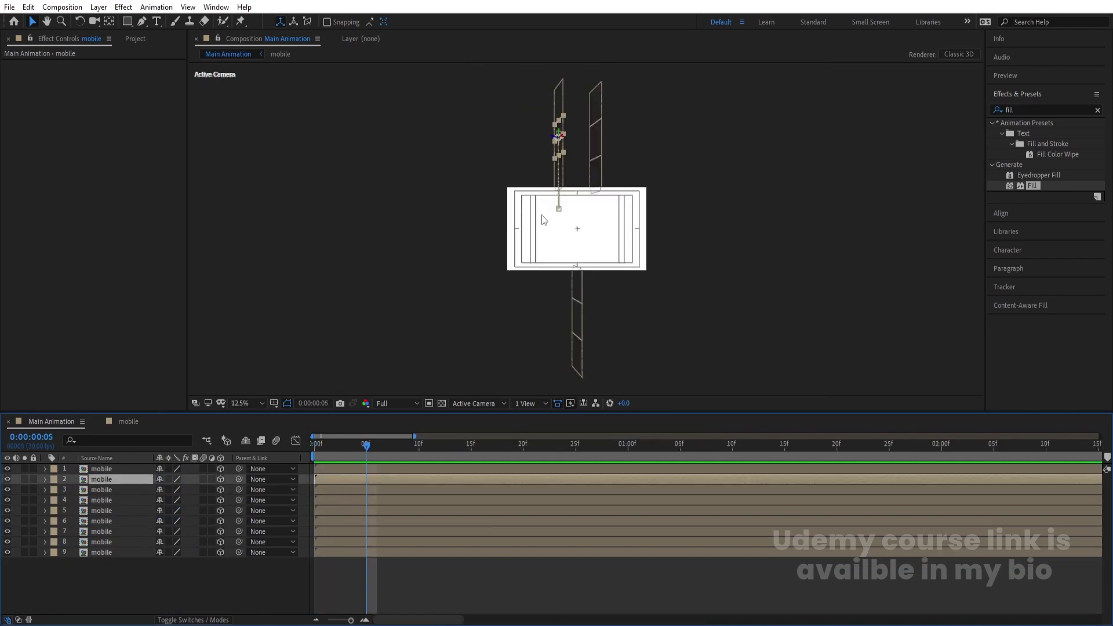
key(bracketleft)
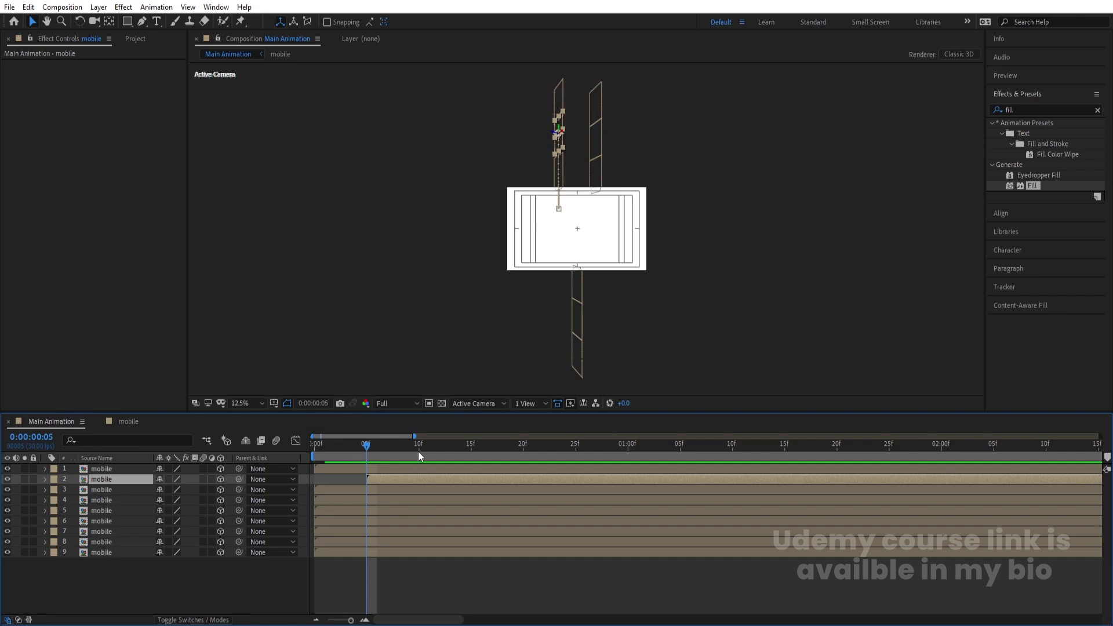
Step: Try starting the third phone layer at frame 10 and preview the stagger
click(419, 452)
click(406, 498)
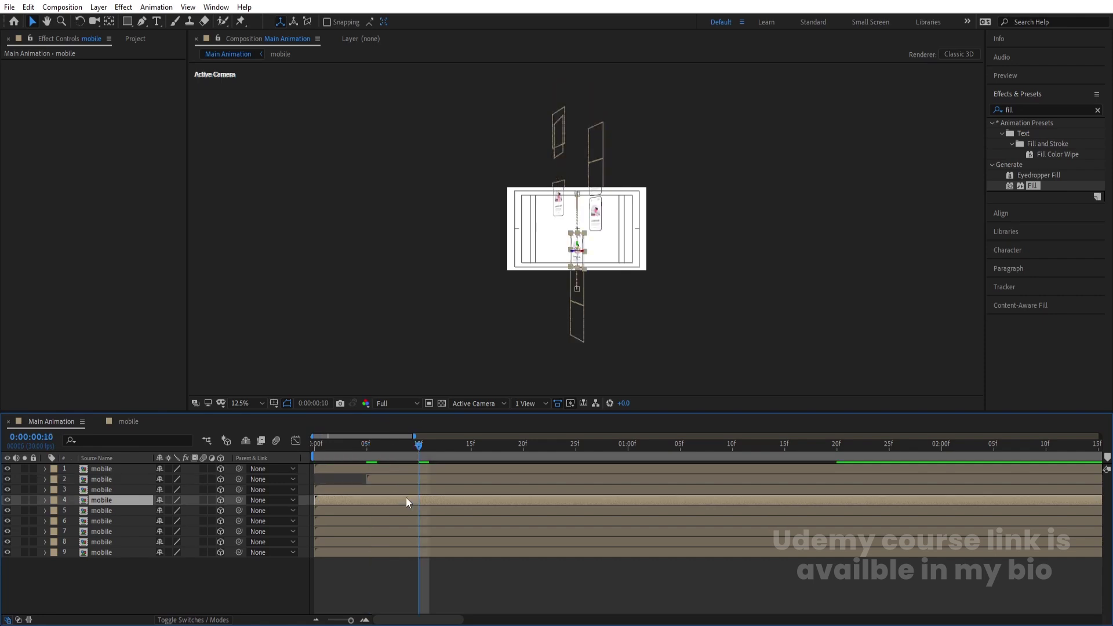
click(388, 490)
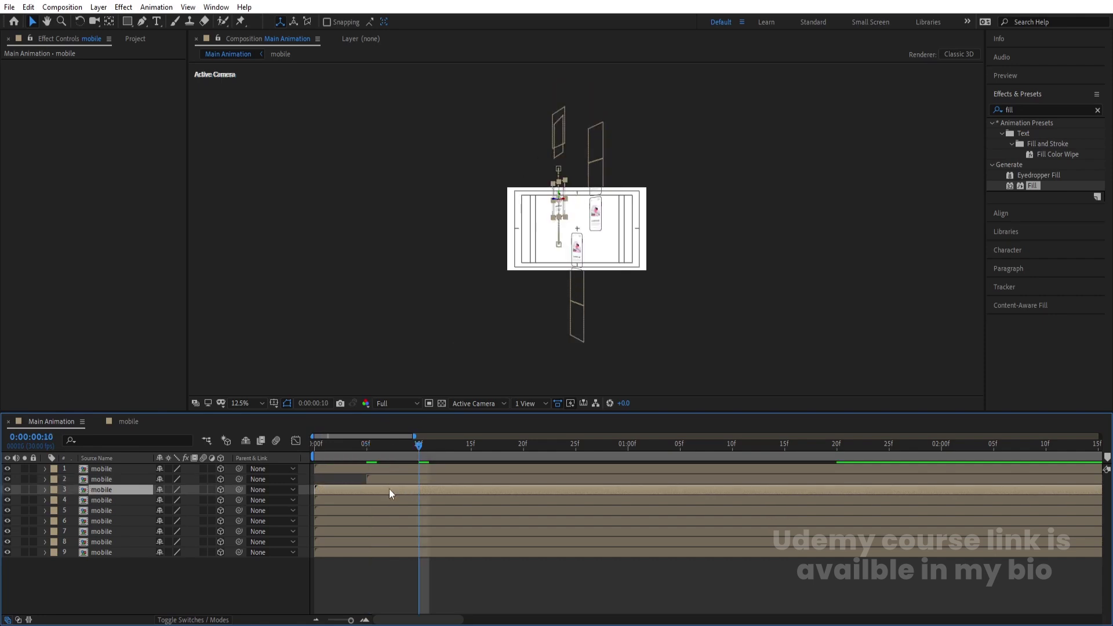
key(bracketleft)
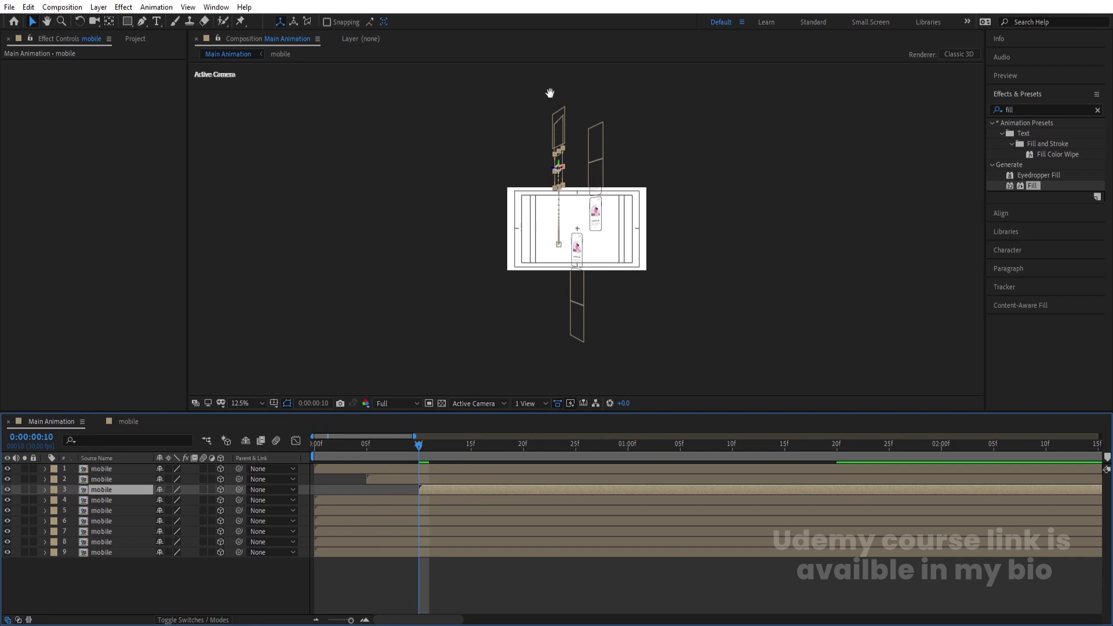
key(space)
key(space)
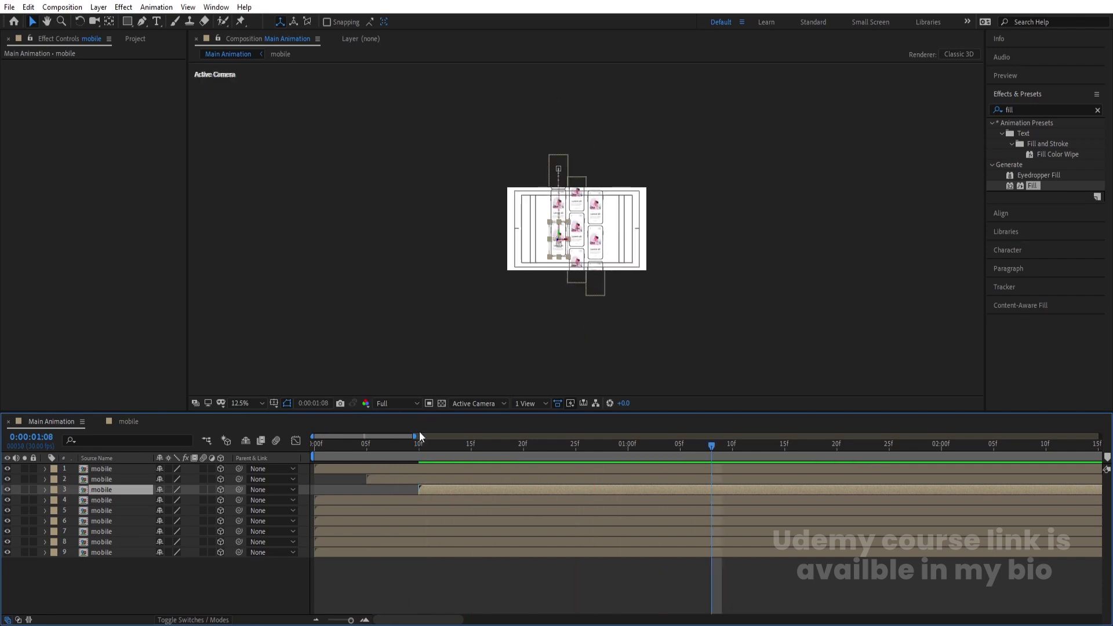
Step: Return the third phone layer's start to time 0, start the first layer at frame 10, and preview the staggered entrance
drag(356, 444, 253, 444)
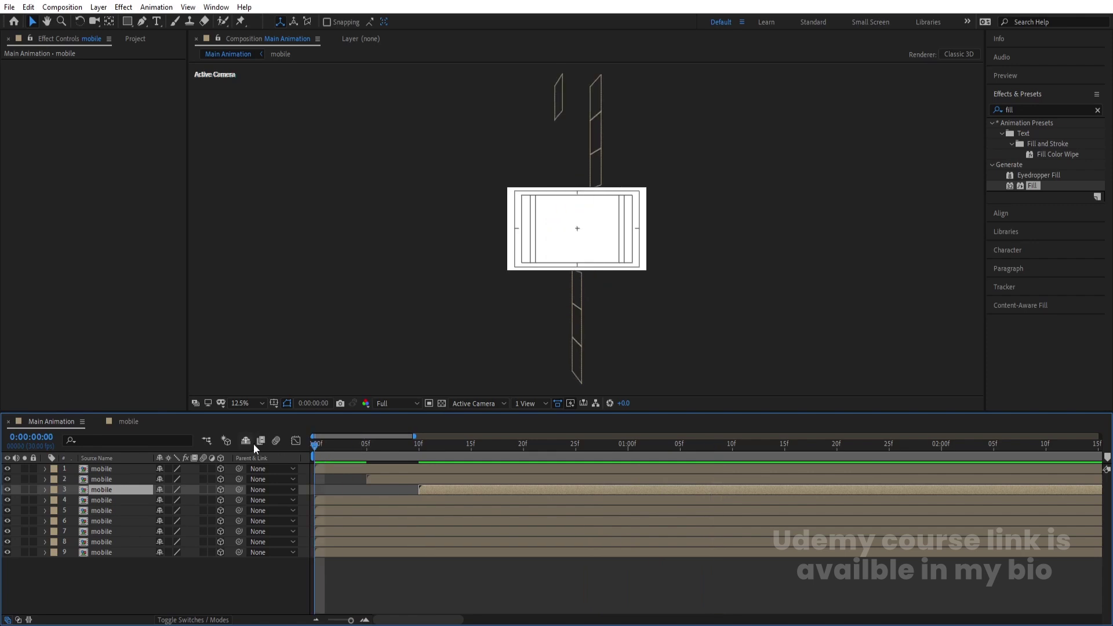
key(bracketleft)
click(418, 456)
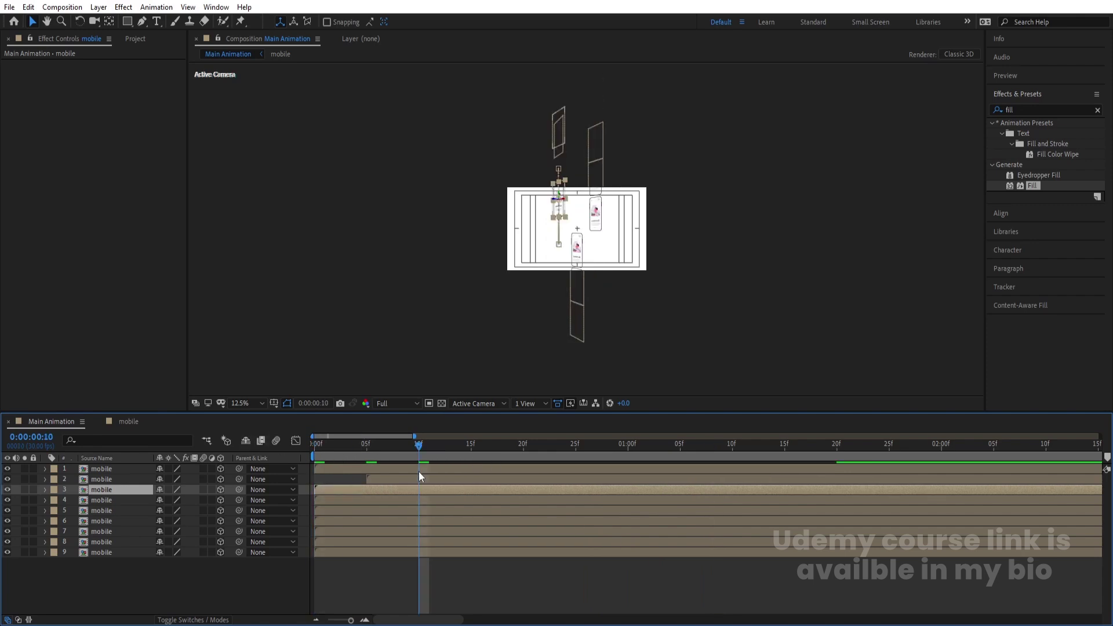
click(419, 471)
key(bracketleft)
key(space)
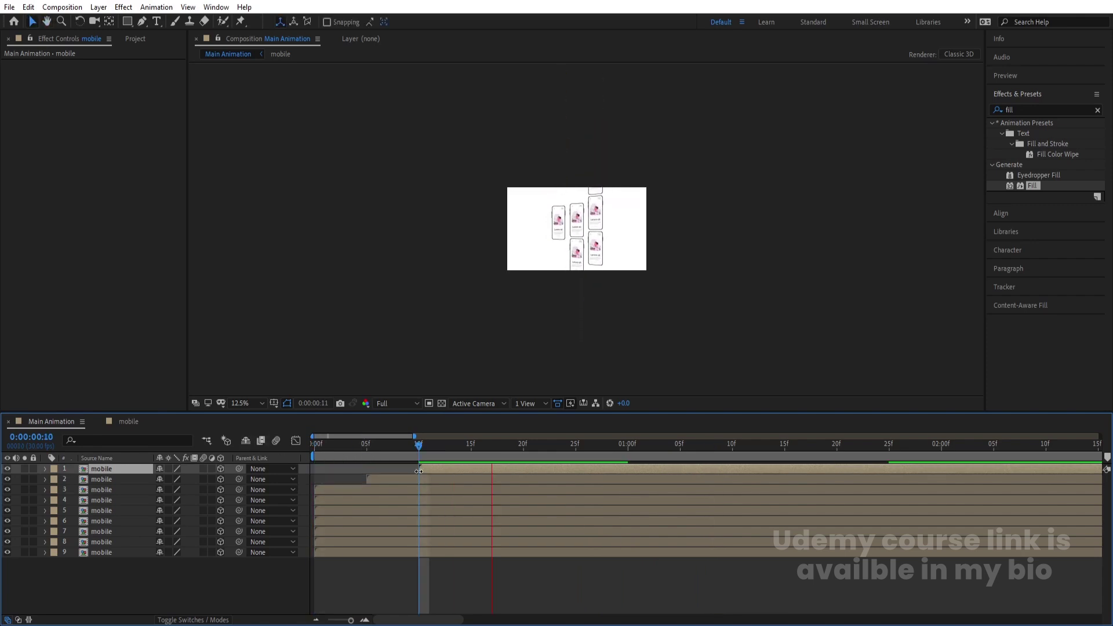
key(space)
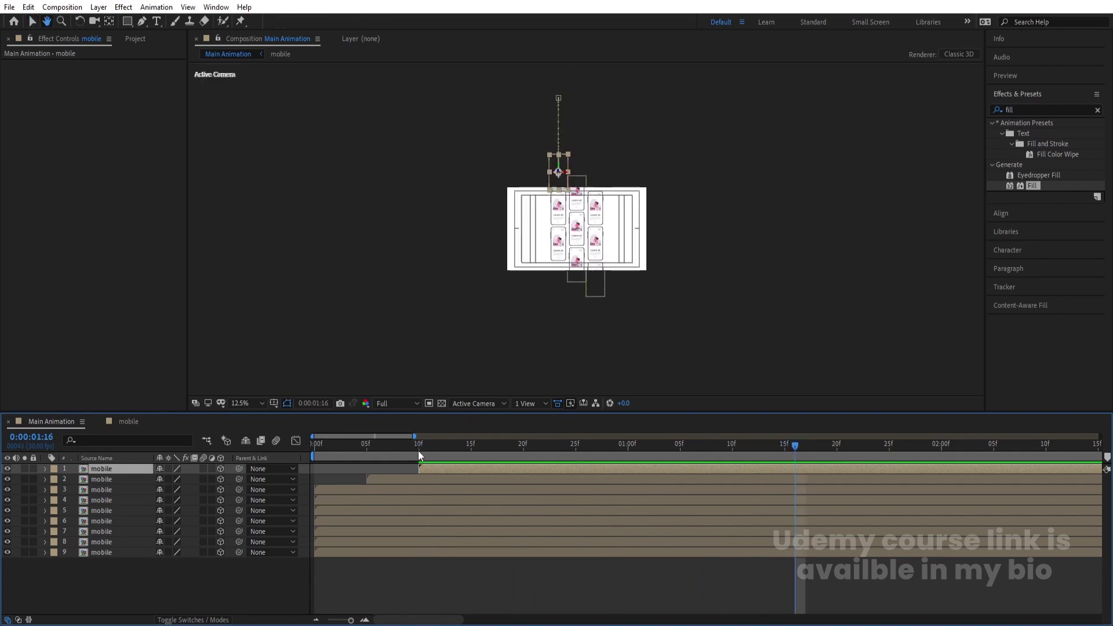
drag(419, 450, 256, 478)
key(space)
Step: Start phone layer 5 at frame 5 and phone layer 6 at frame 10
click(577, 248)
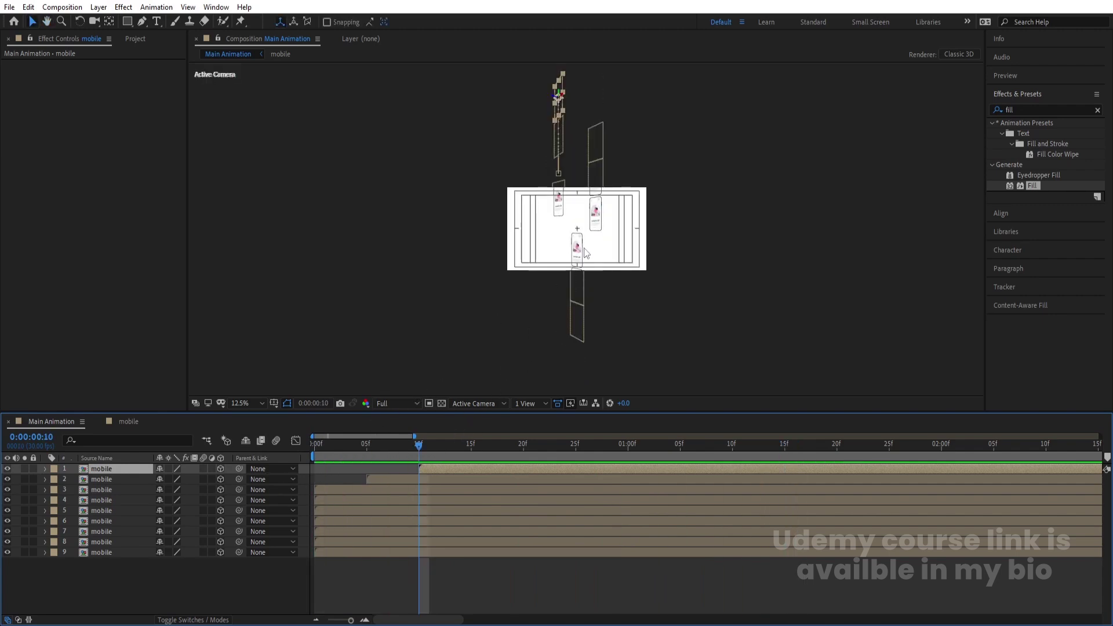
click(367, 447)
click(574, 328)
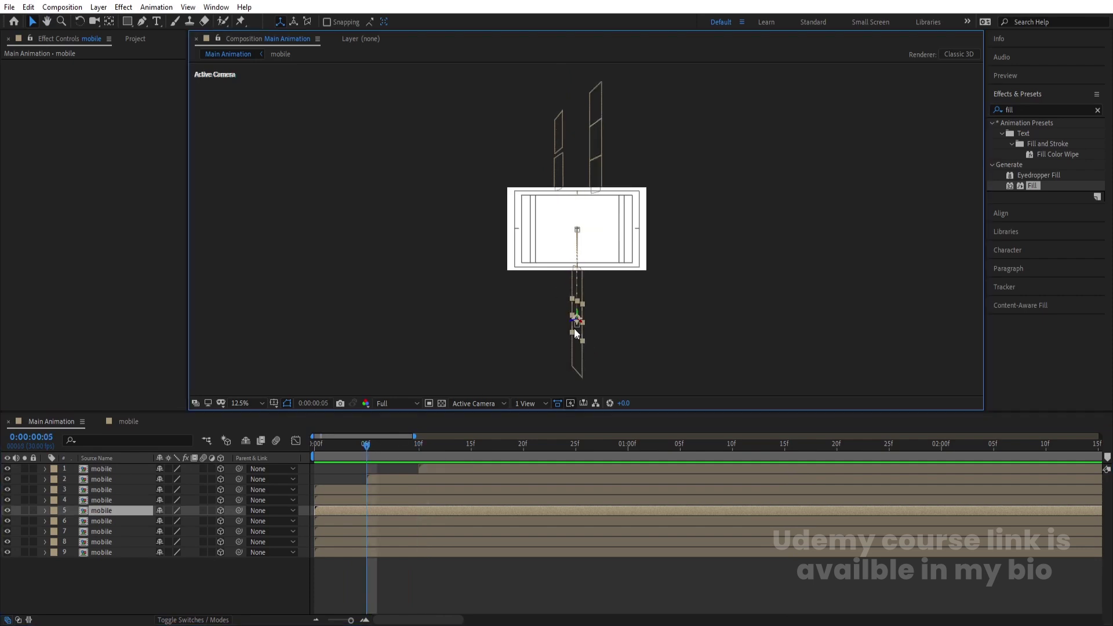
key(bracketleft)
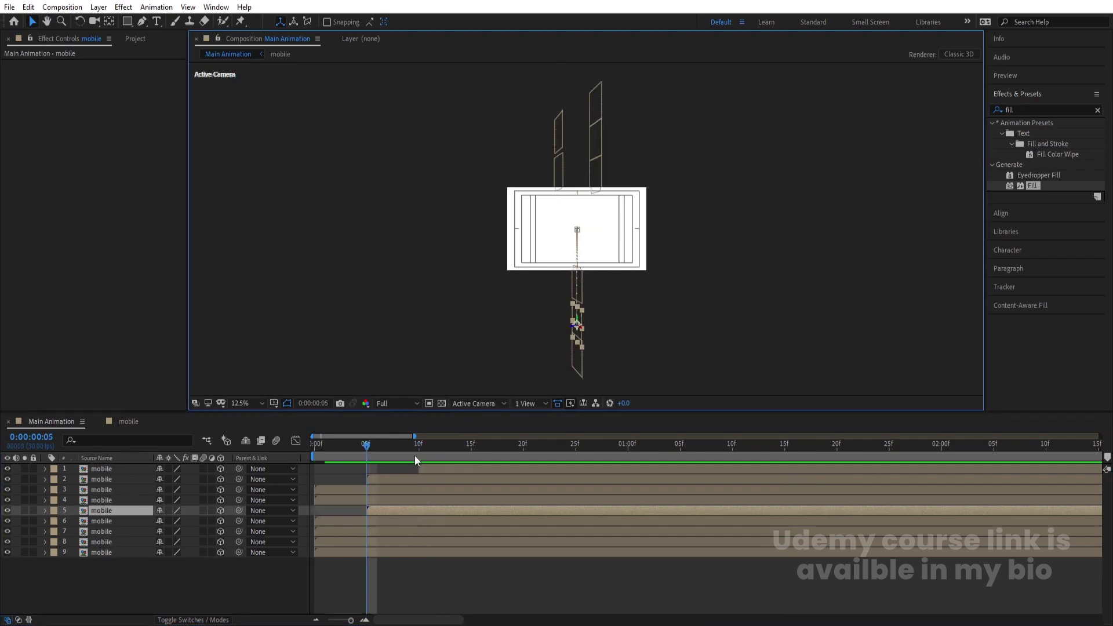
click(419, 449)
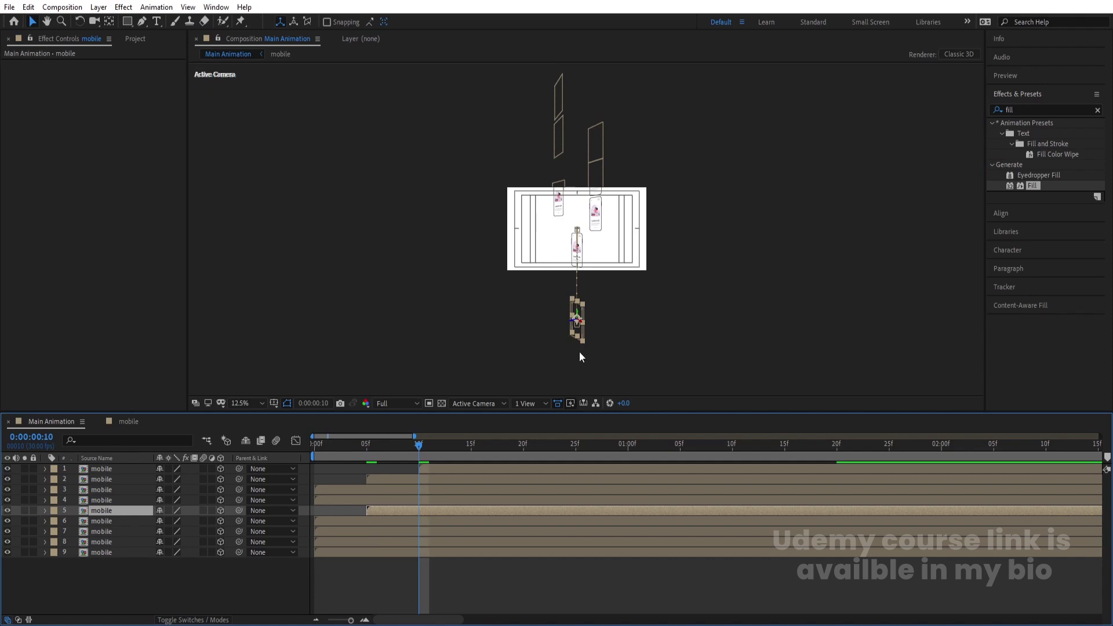
click(407, 519)
key(bracketleft)
Step: Shift phone layers 4 to 6 together so they start at frames 15, 20 and 25, and preview
shift+click(329, 503)
drag(329, 503, 479, 481)
key(space)
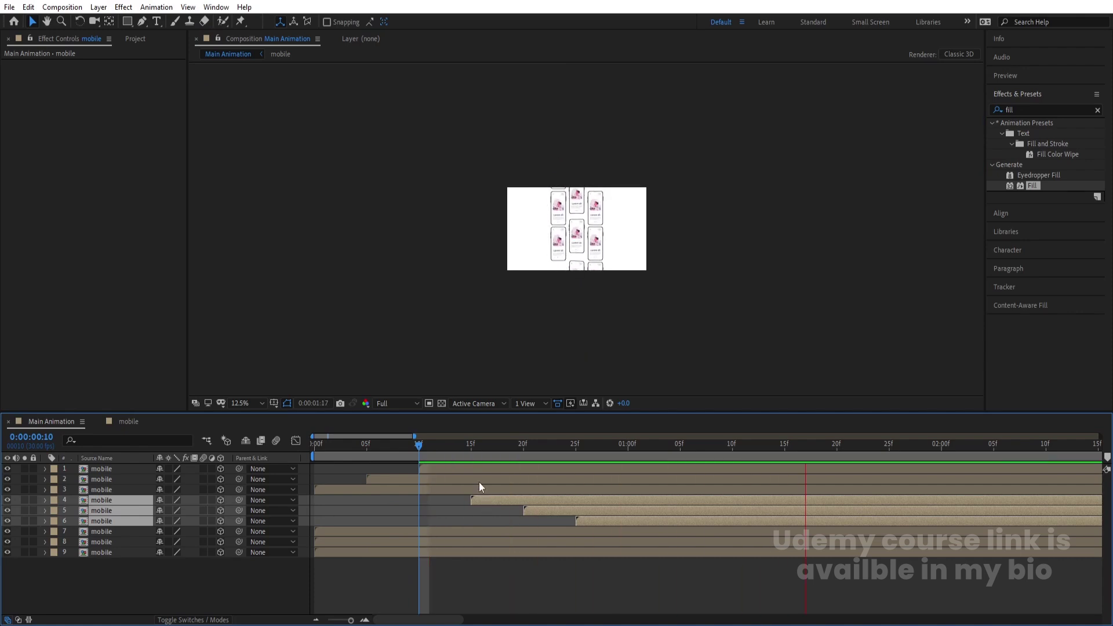
Step: Start phone layer 7 at 0:00:01:00 and phone layer 9 at 0:00:01:05
drag(579, 446, 628, 453)
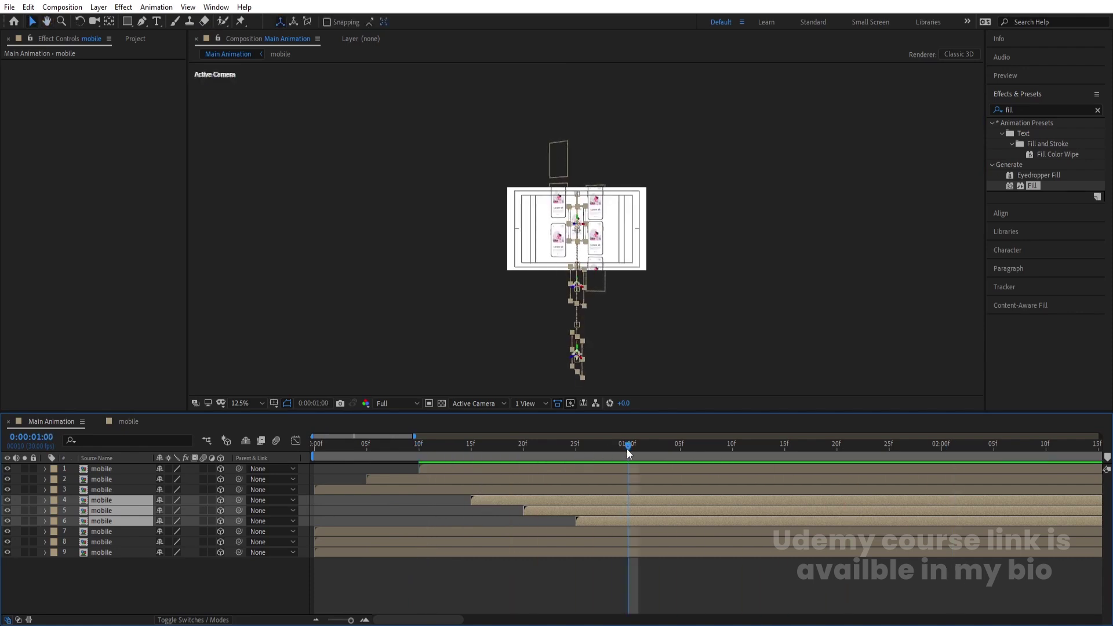
click(414, 528)
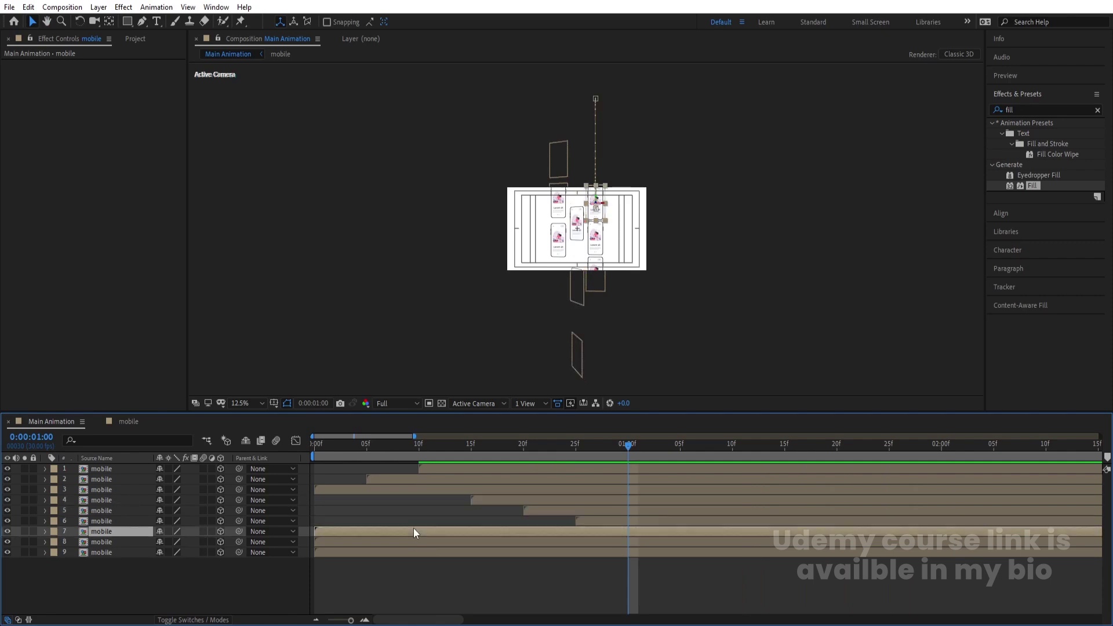
key(bracketleft)
click(679, 450)
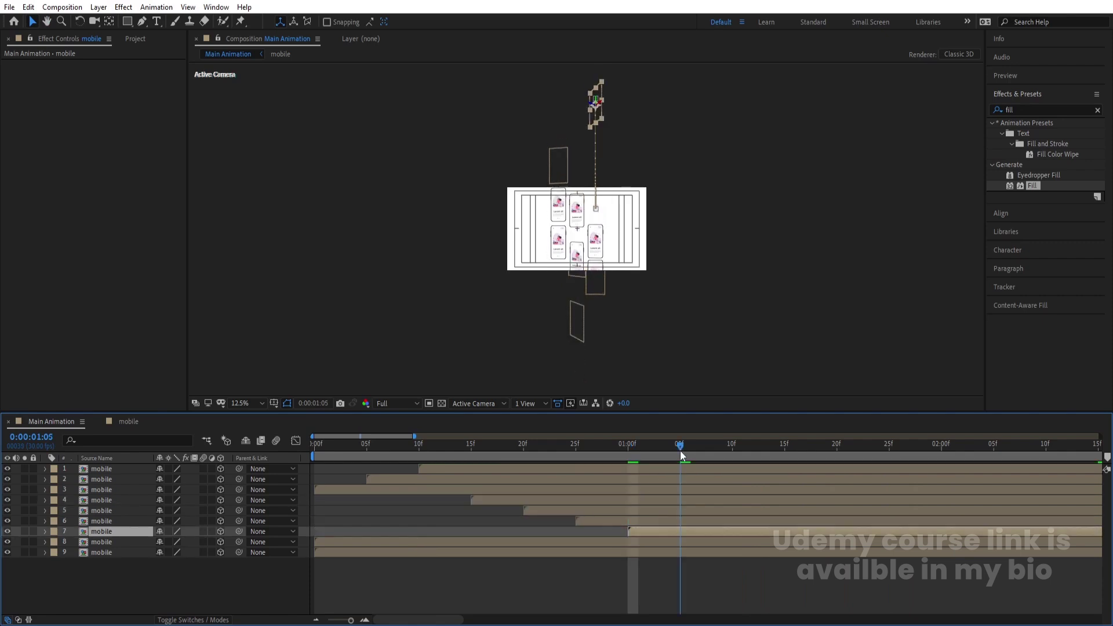
click(677, 548)
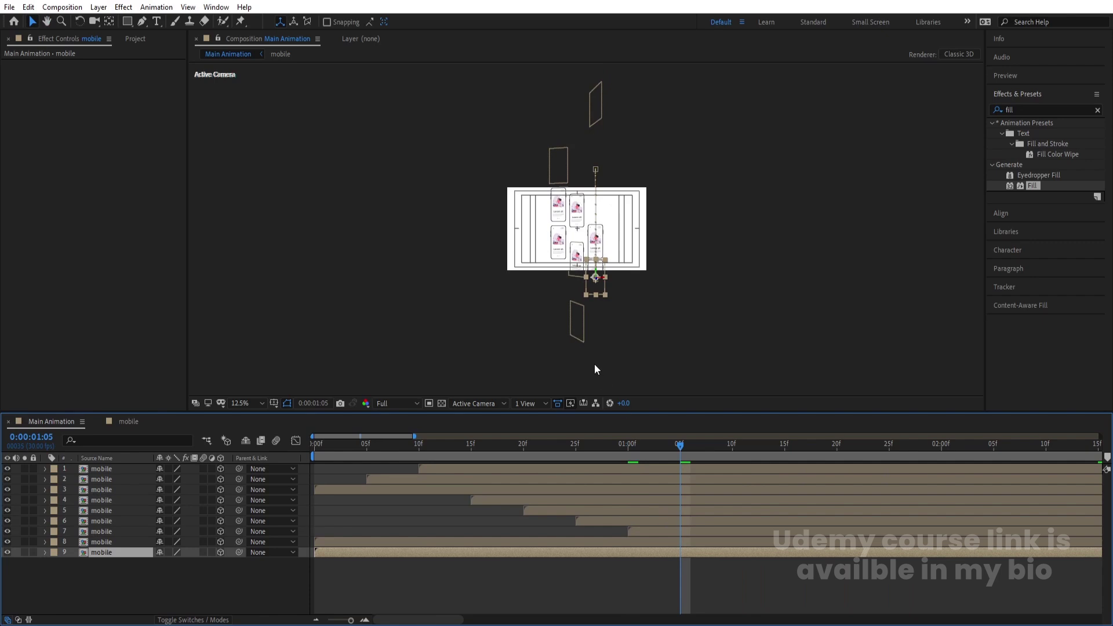
key(bracketleft)
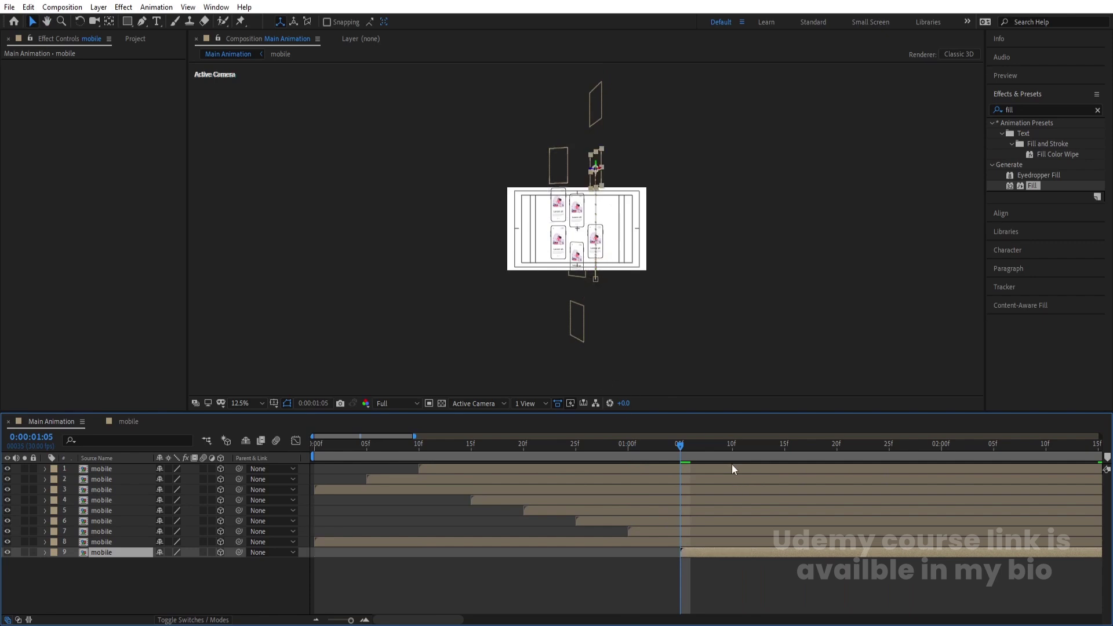
Step: Start phone layer 8 at 0:00:01:05 and phone layer 9 at 0:00:01:10
click(729, 443)
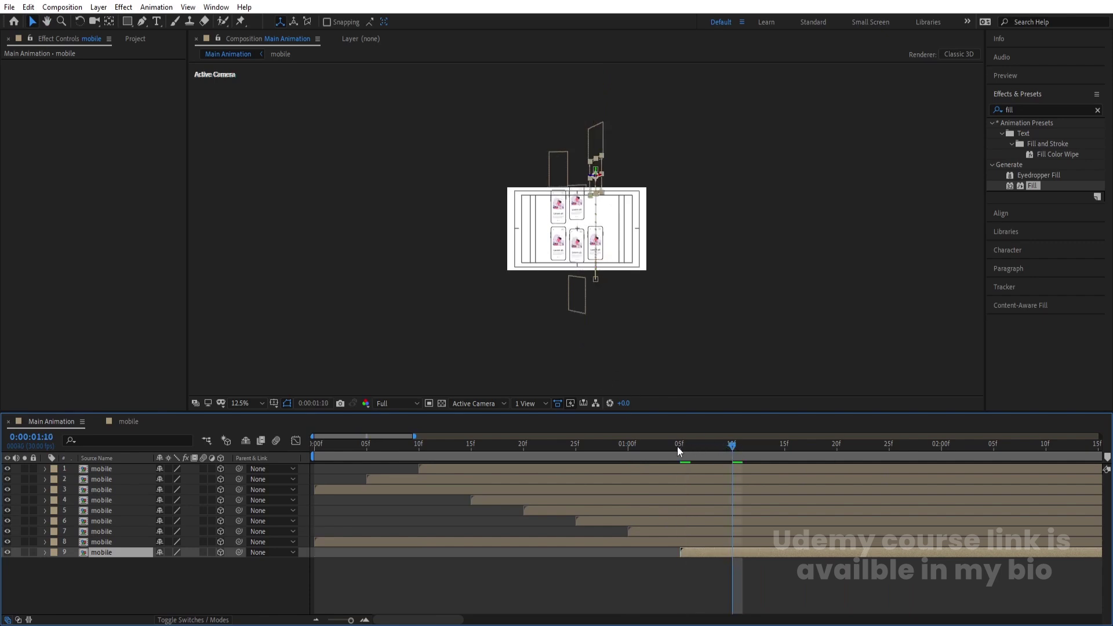
click(678, 451)
click(684, 539)
key(bracketleft)
click(731, 451)
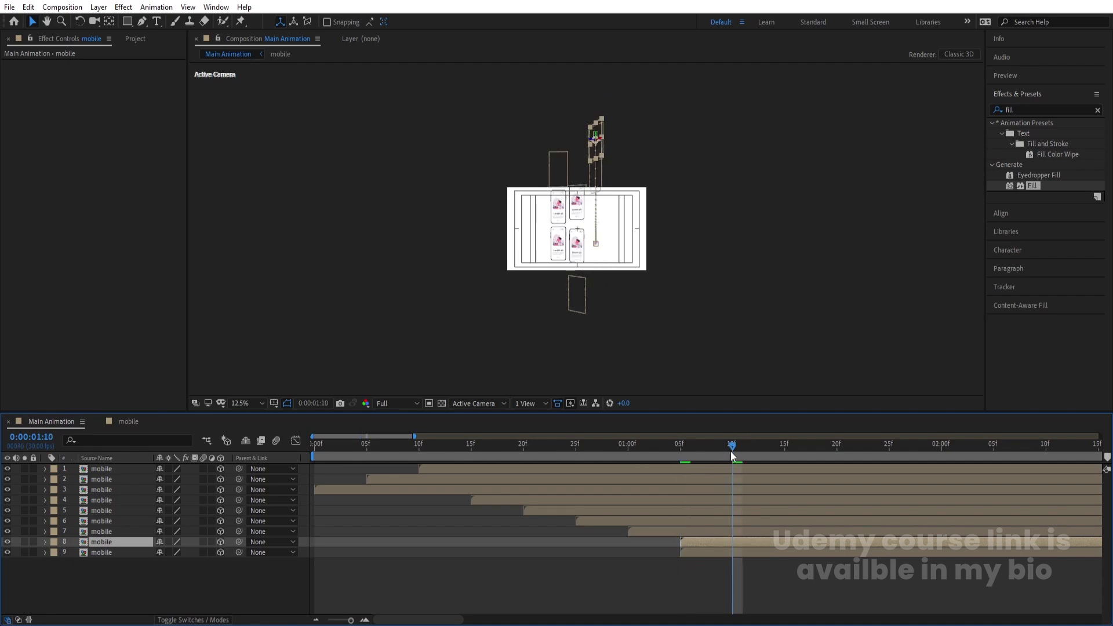
click(739, 554)
key(bracketleft)
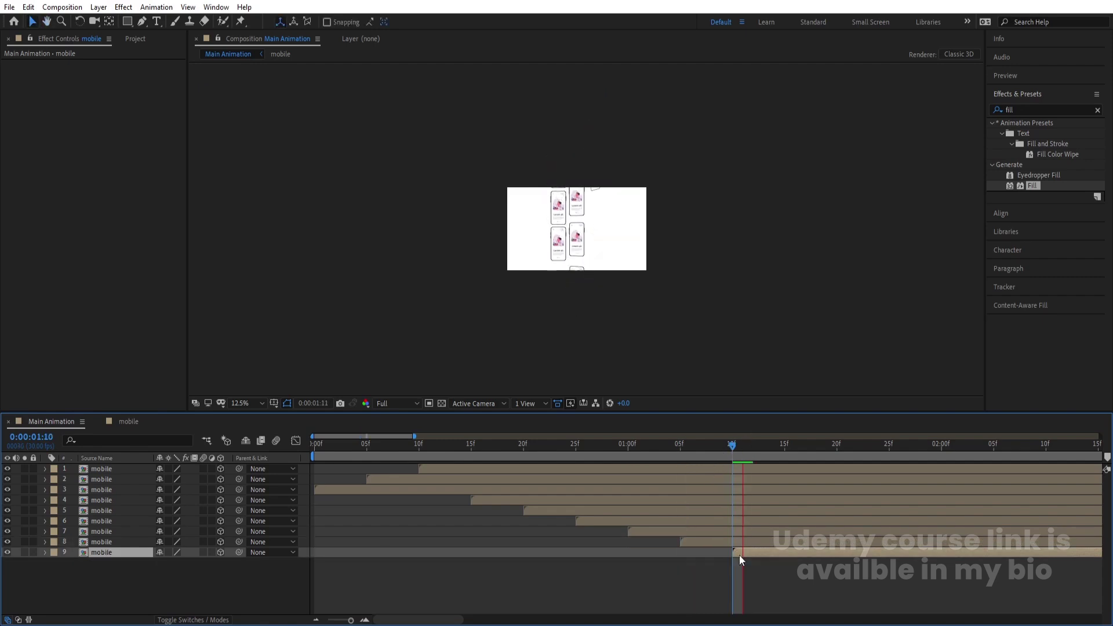
Step: Swap the start times of phone layers 7 and 9, so layer 9 starts at 0:00:01:00 and layer 7 at 0:00:01:10
key(space)
mouse_move(745, 552)
mouse_down()
mouse_move(641, 548)
mouse_move(743, 534)
mouse_up()
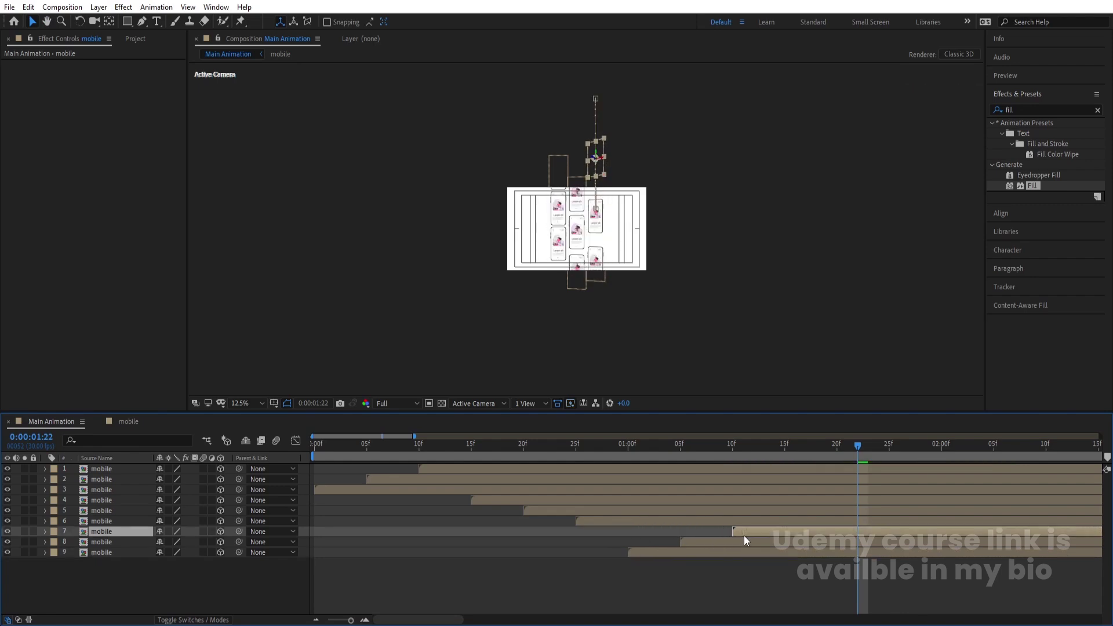
key(space)
click(554, 456)
Step: Fit the composition in the viewer and preview the staggered phone animation from the start
key(Home)
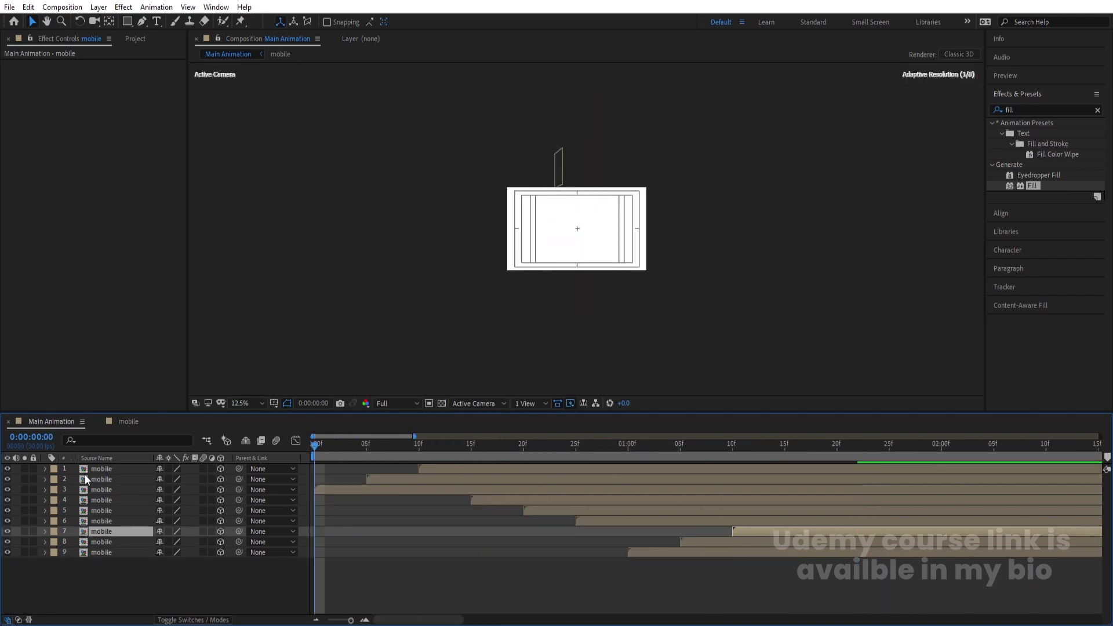
click(244, 404)
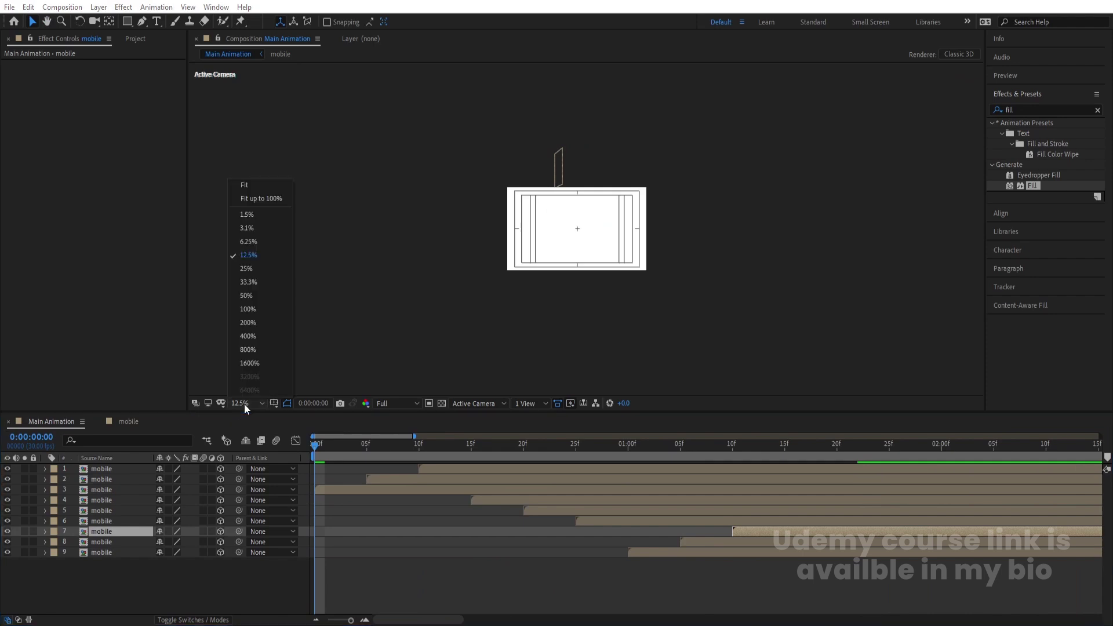
click(248, 184)
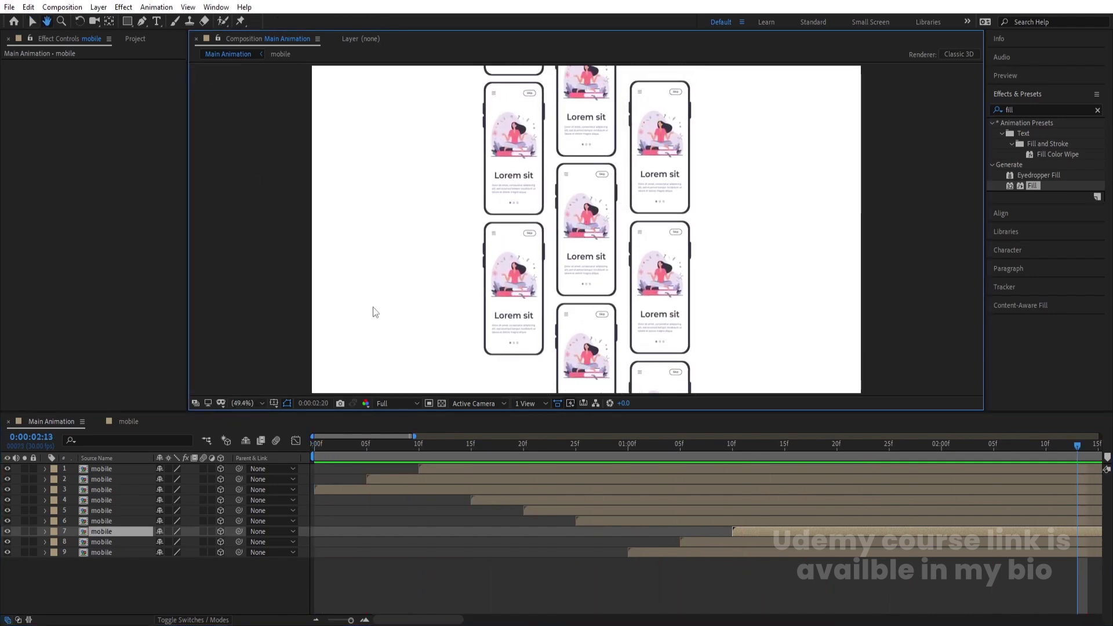
click(363, 578)
Step: Add a two-node camera with the default settings, named Camera 1, to the Main Animation composition
key(minus)
key(minus)
key(minus)
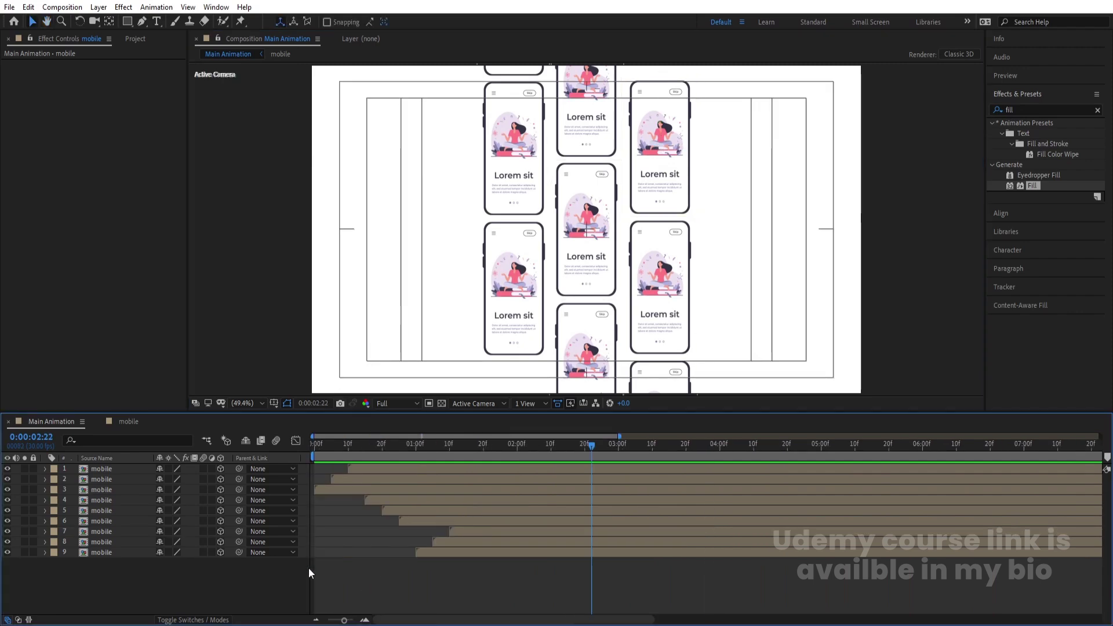
right_click(226, 590)
mouse_move(318, 456)
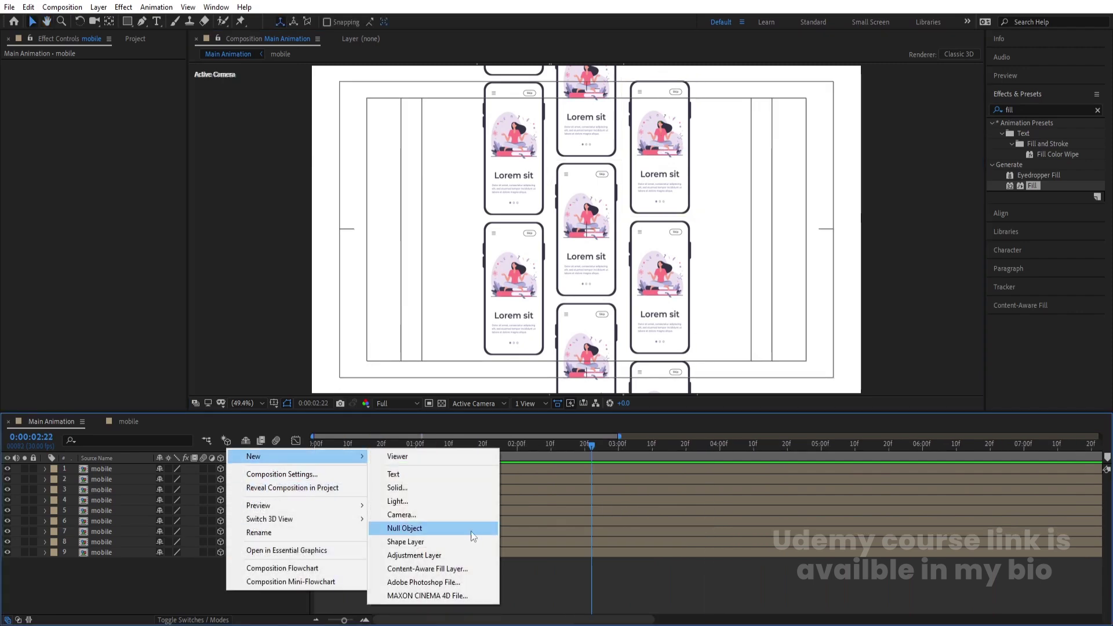
click(420, 515)
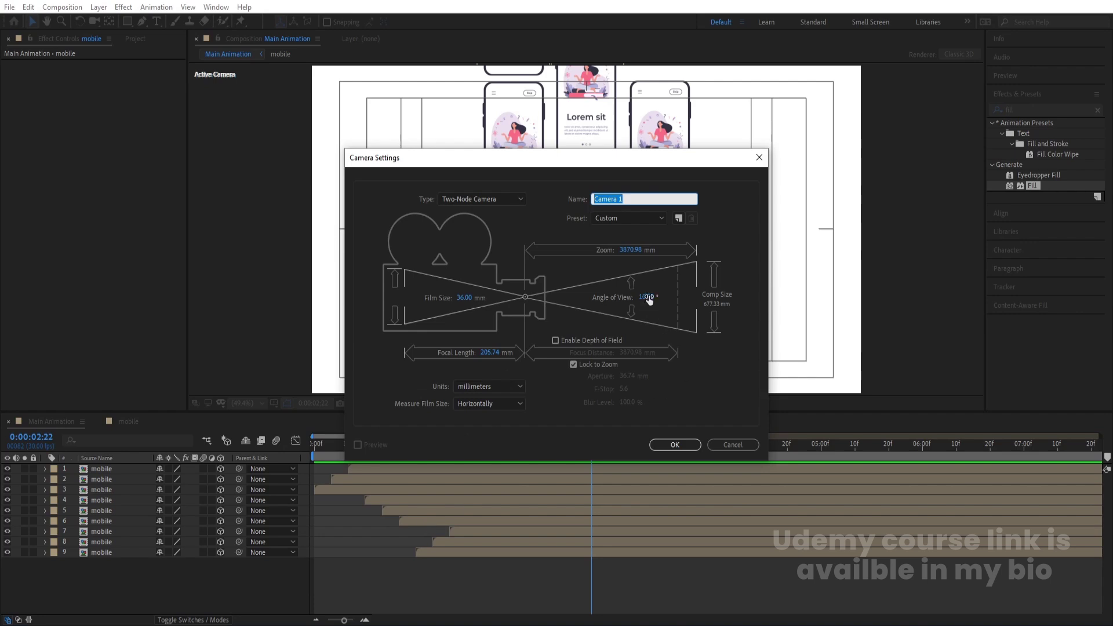
click(673, 445)
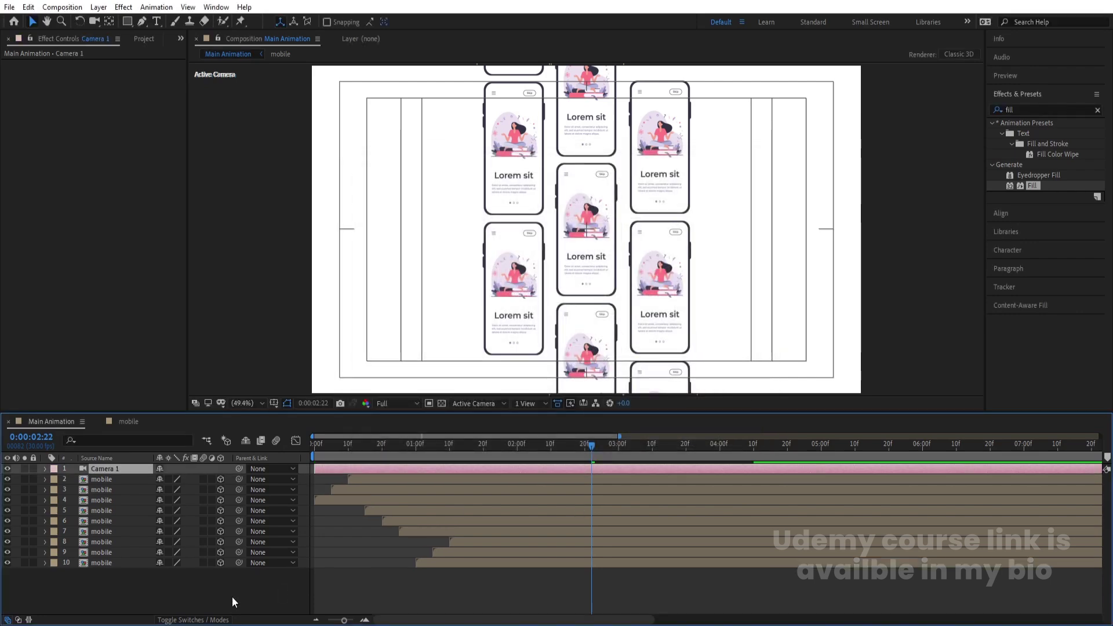
Step: Add a null object above the camera in the Main Animation composition
right_click(232, 597)
mouse_move(278, 468)
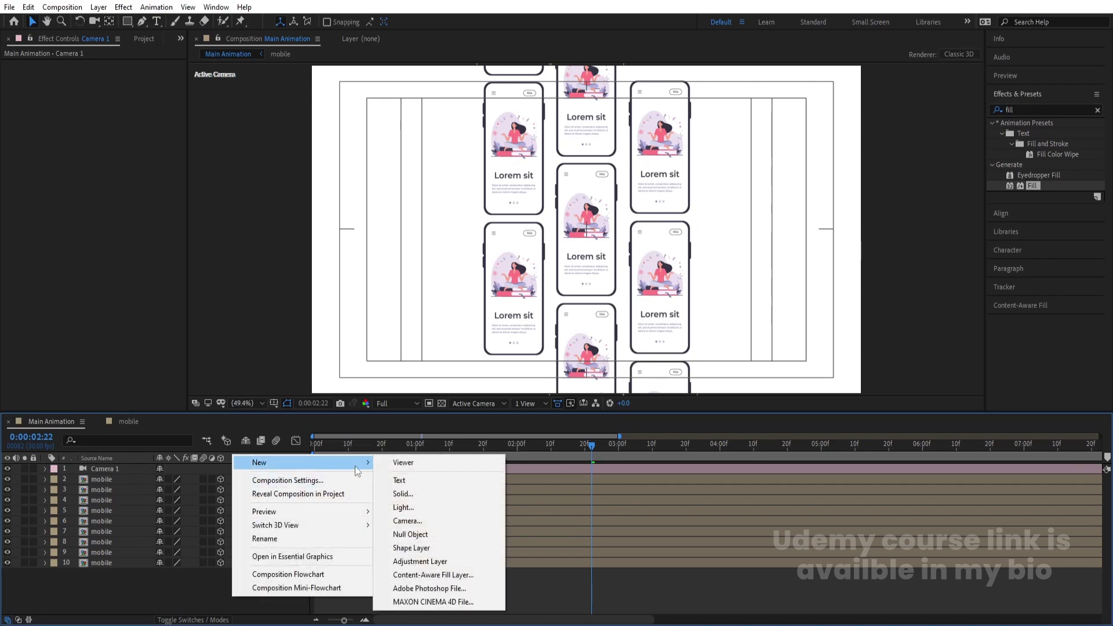
click(419, 532)
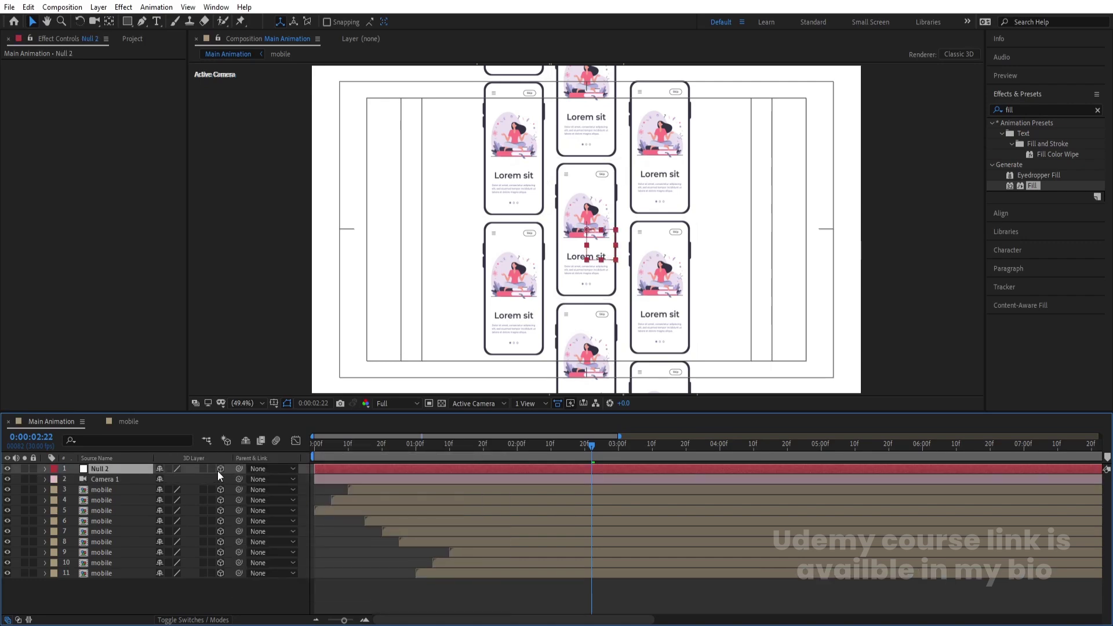
Step: Parent the Camera 1 layer to the Null 2 layer in the Main Animation composition
click(108, 479)
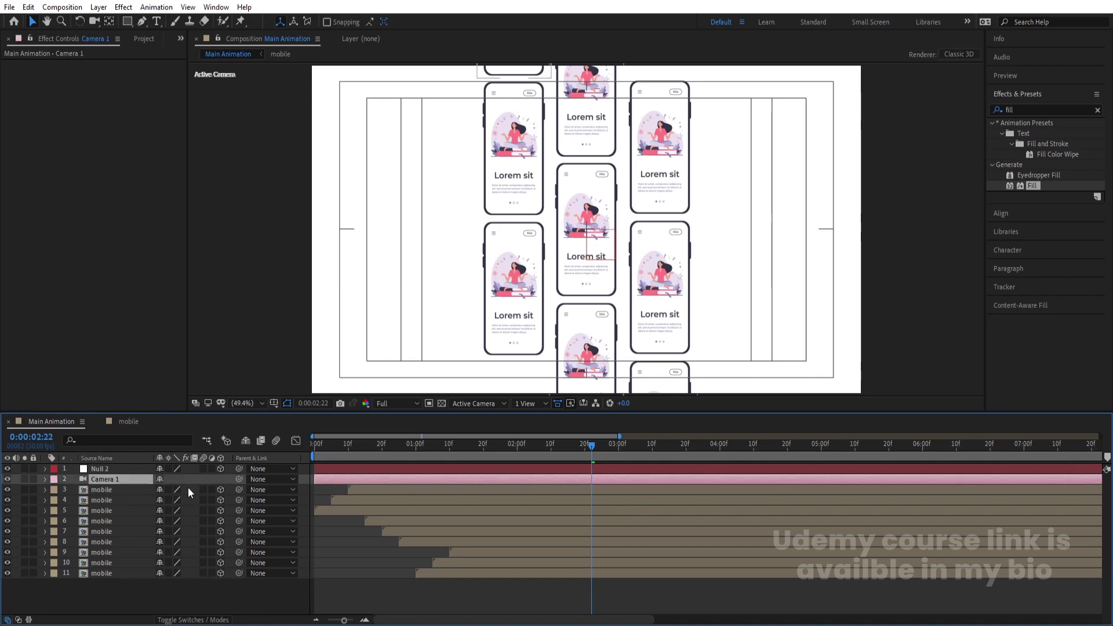
drag(238, 480, 120, 471)
Step: Tilt the camera view by setting Null 2's X Rotation to 31°, Y Rotation to 34° and Z Rotation to 21°
click(105, 467)
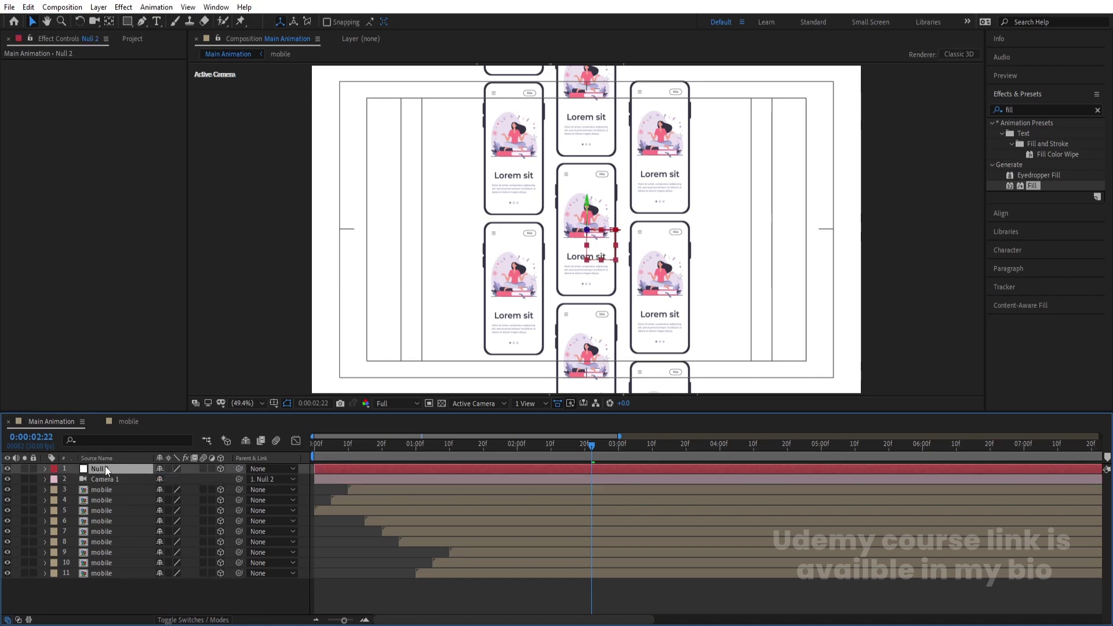
key(r)
mouse_move(172, 490)
mouse_down()
mouse_move(158, 492)
mouse_move(177, 503)
mouse_up()
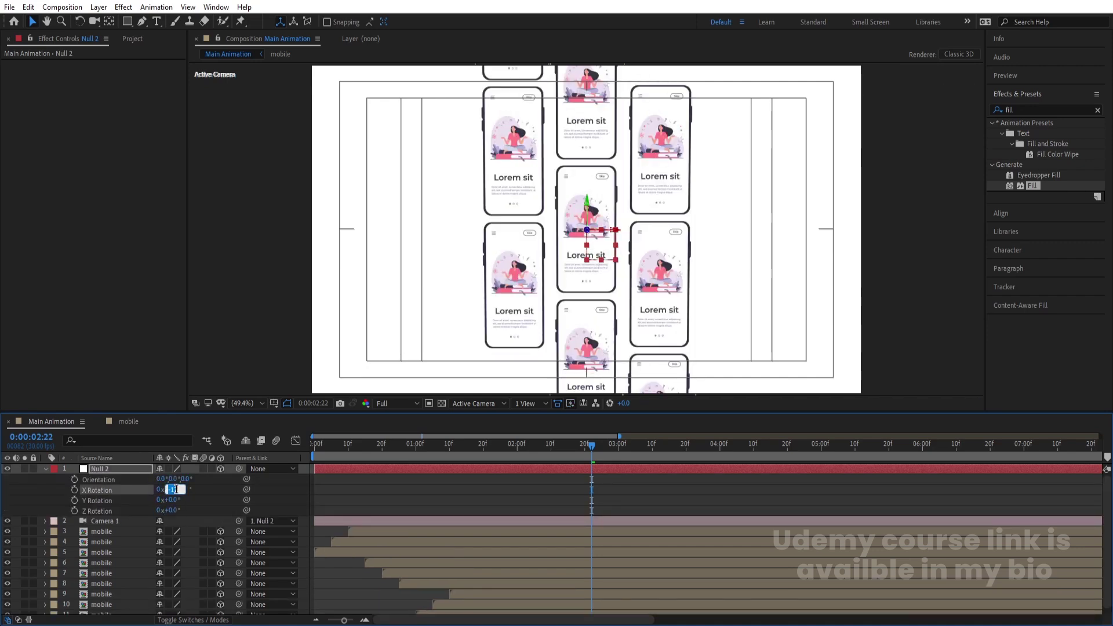
key(Return)
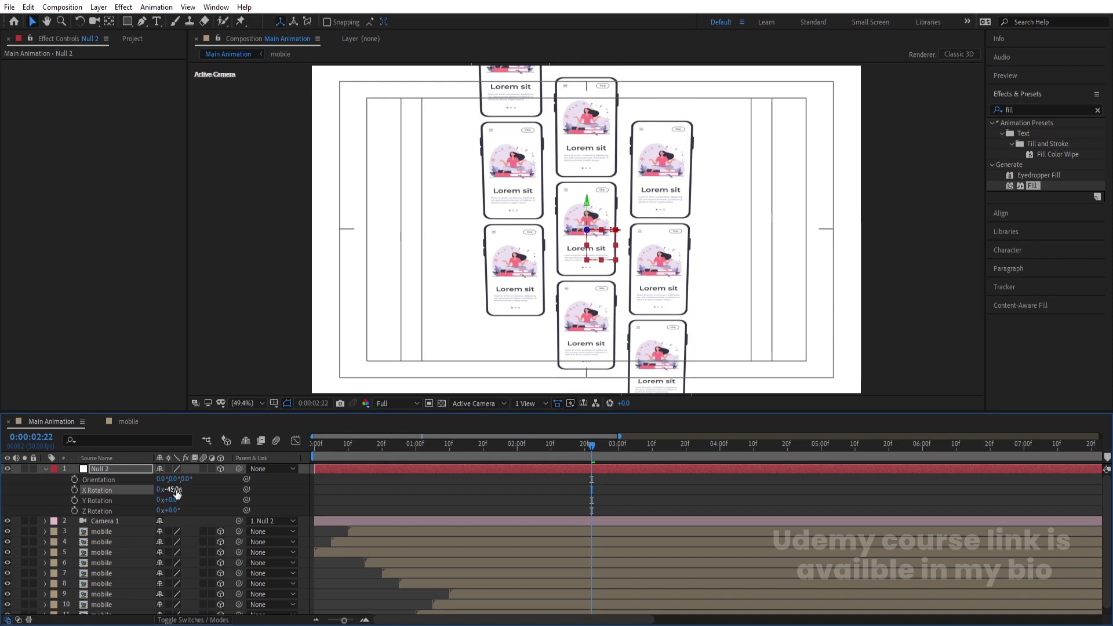
key(Return)
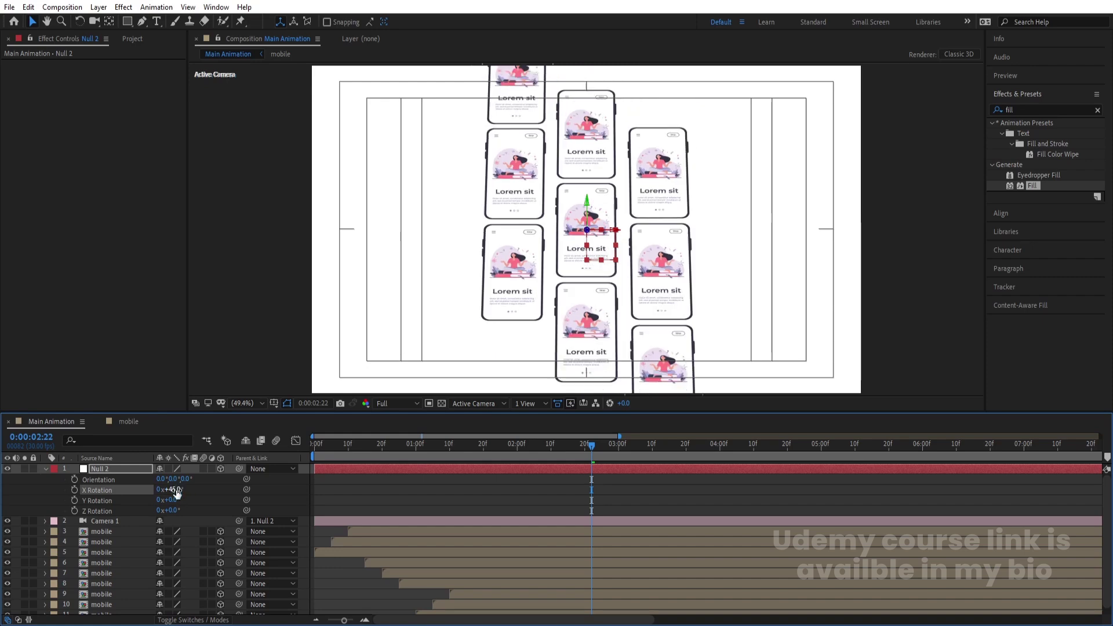
mouse_move(172, 503)
mouse_down()
mouse_move(192, 500)
mouse_move(179, 508)
mouse_up()
click(176, 500)
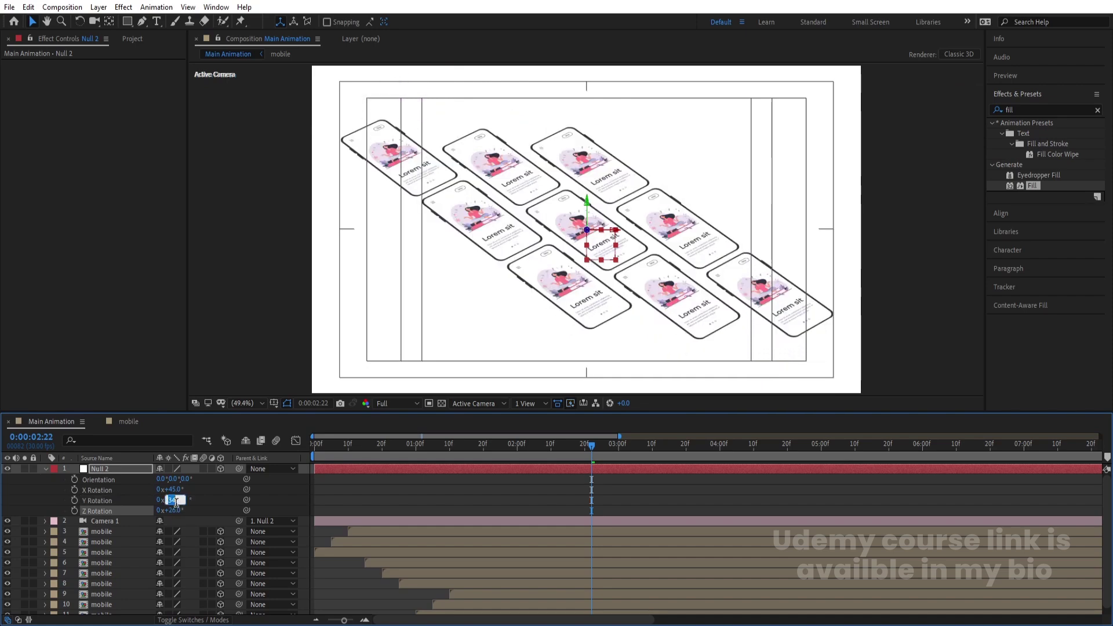
key(Return)
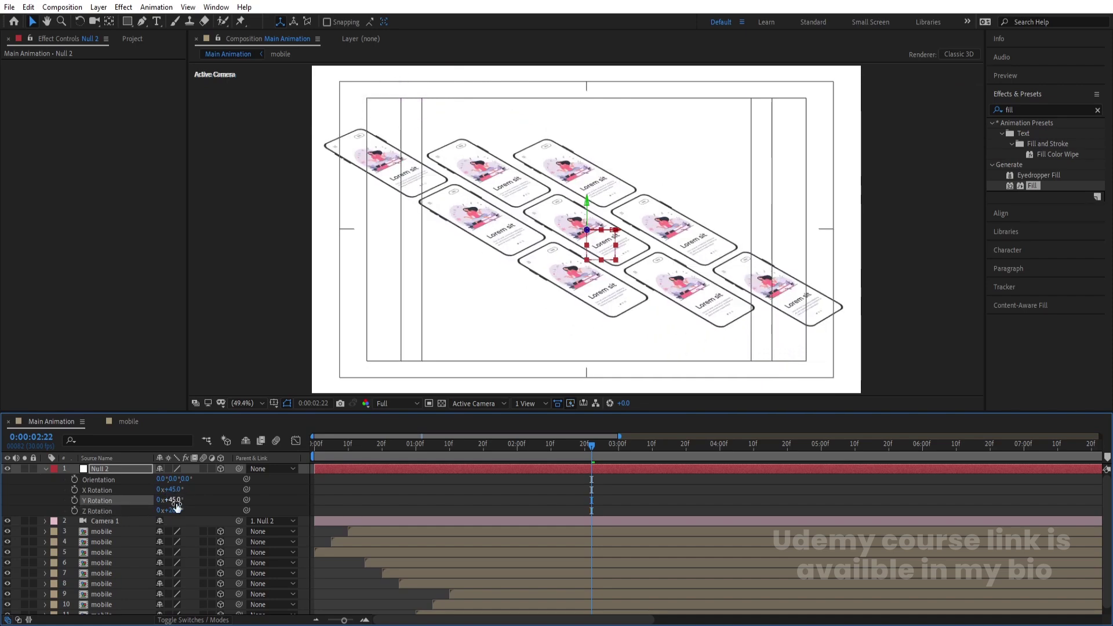
mouse_move(176, 501)
mouse_down()
mouse_move(180, 517)
mouse_move(163, 493)
mouse_up()
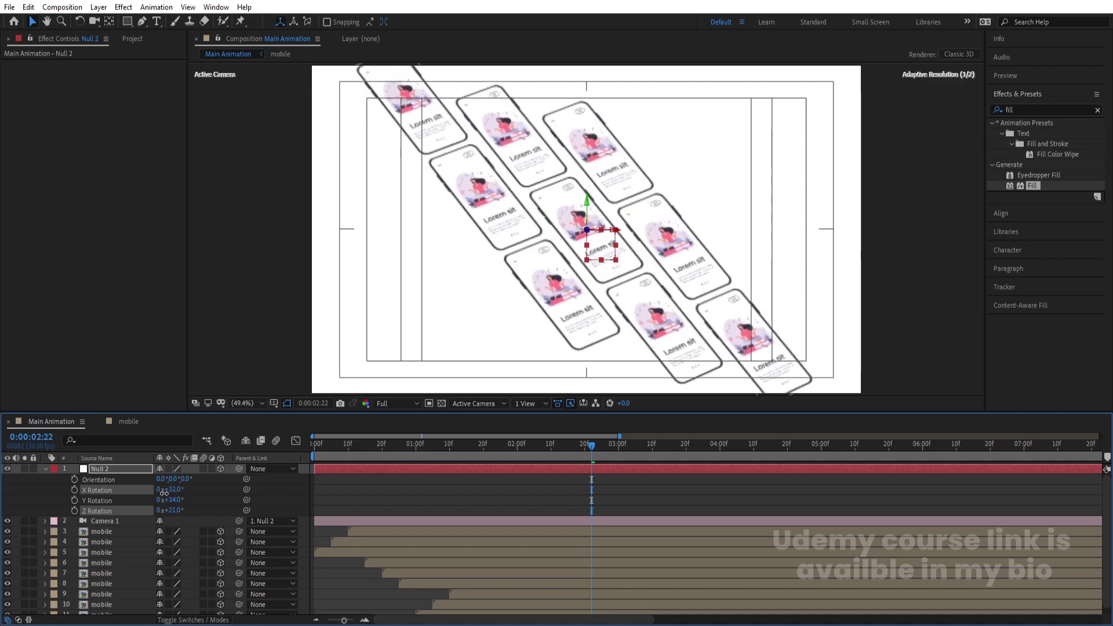
drag(345, 459, 544, 516)
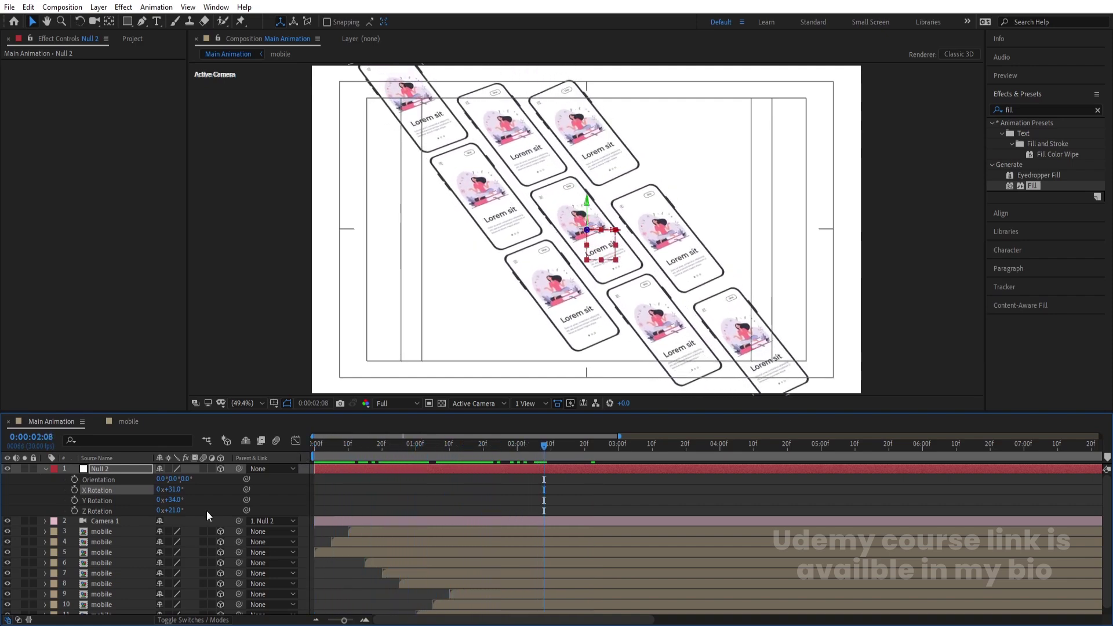
Step: Scale Null 2 to 61% to bring the camera closer to the phones, and preview the animation from the start
key(s)
mouse_move(173, 479)
mouse_down()
mouse_move(191, 480)
mouse_move(158, 488)
mouse_up()
key(Home)
key(space)
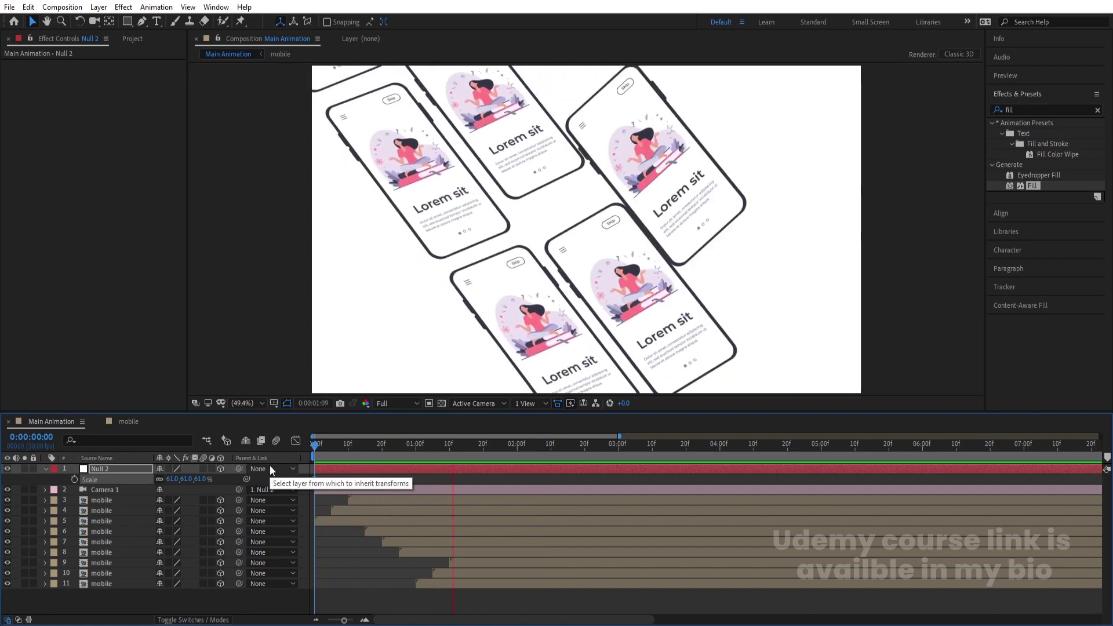
click(348, 564)
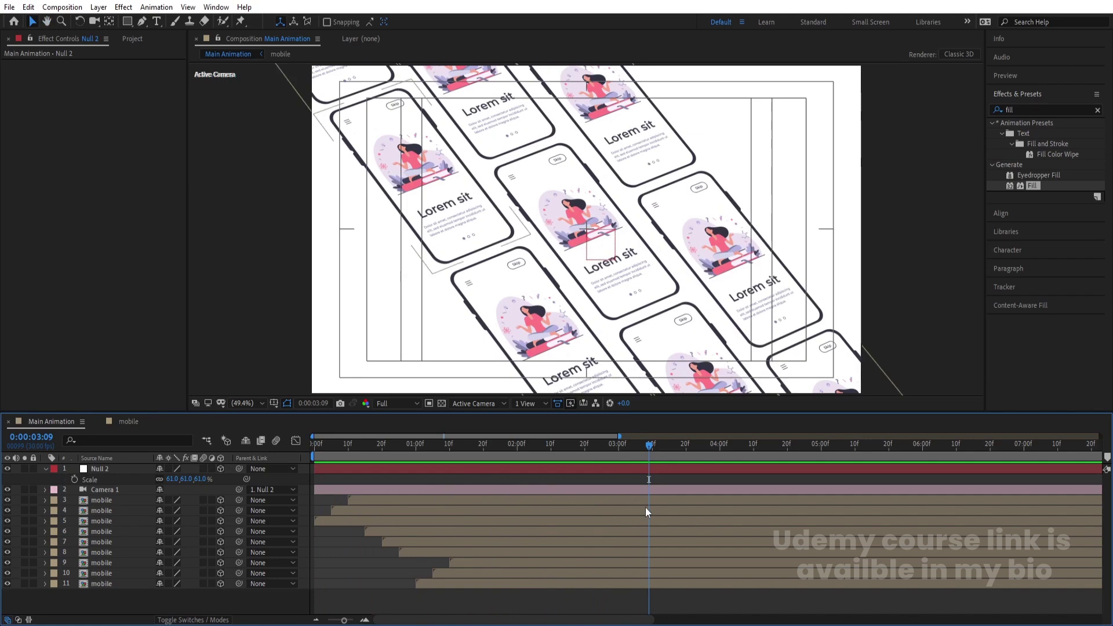
Step: Shift the end Position and Y Rotation keyframes of all phone layers about 28 frames later, leaving the start keyframes in place
key(u)
drag(430, 500, 611, 614)
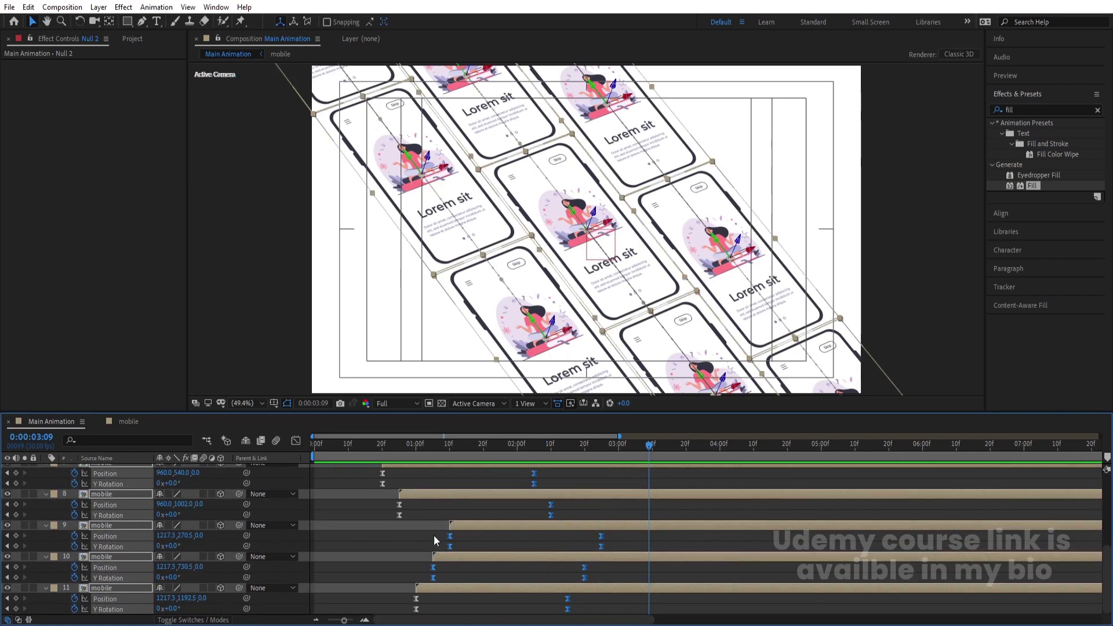
drag(405, 531, 475, 580)
drag(603, 540, 698, 554)
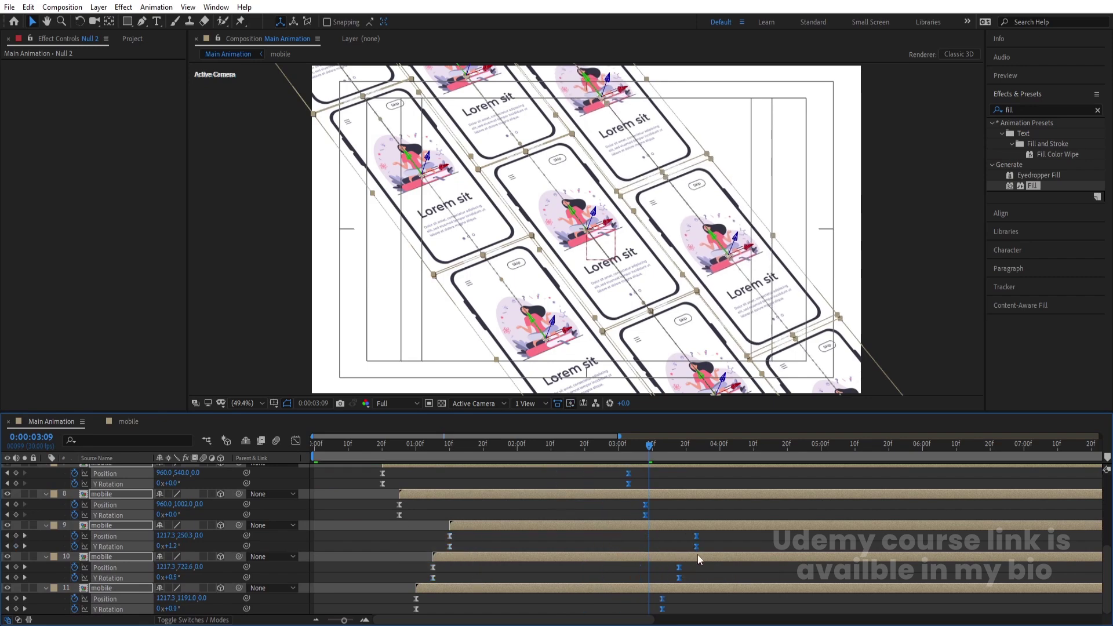
Step: Preview the slowed phone animation from the start and collapse the phone layers' keyframed properties
key(Home)
key(space)
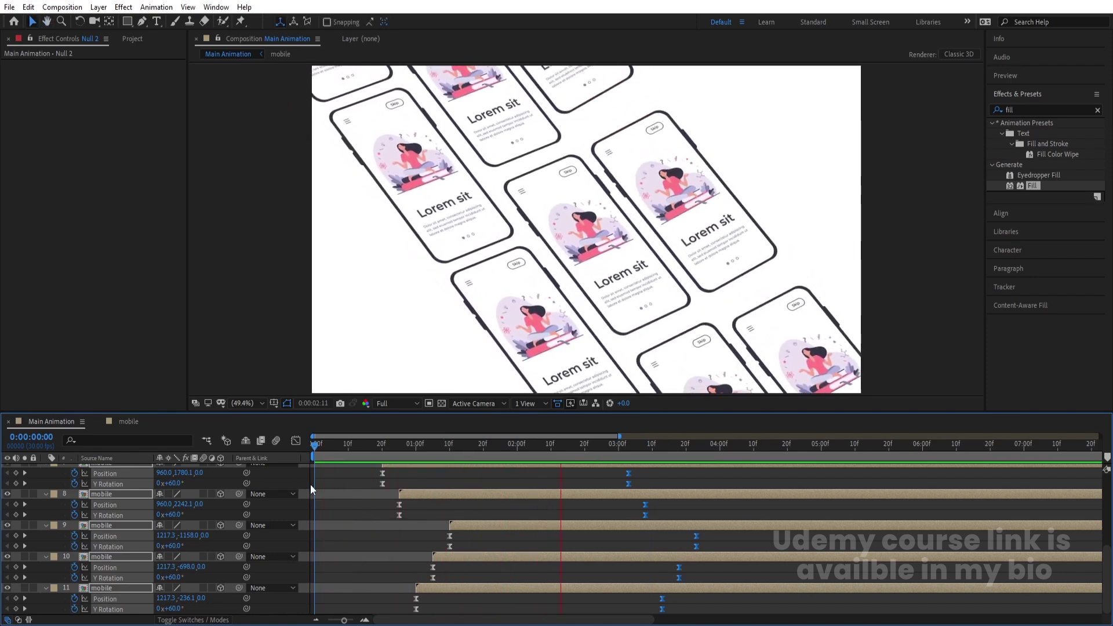
key(space)
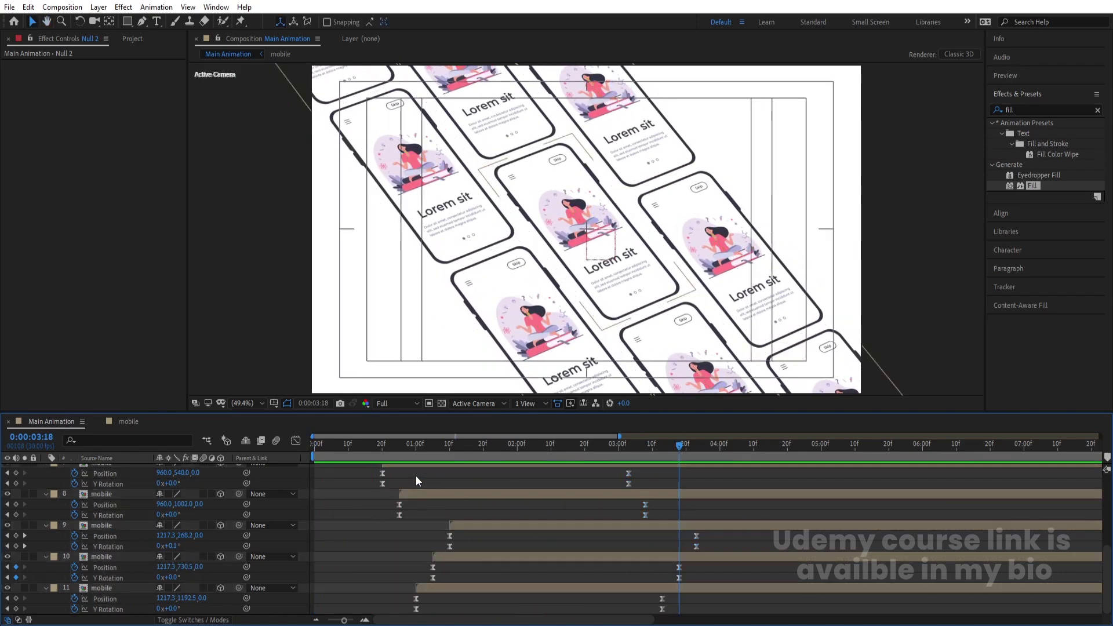
key(u)
key(Home)
key(space)
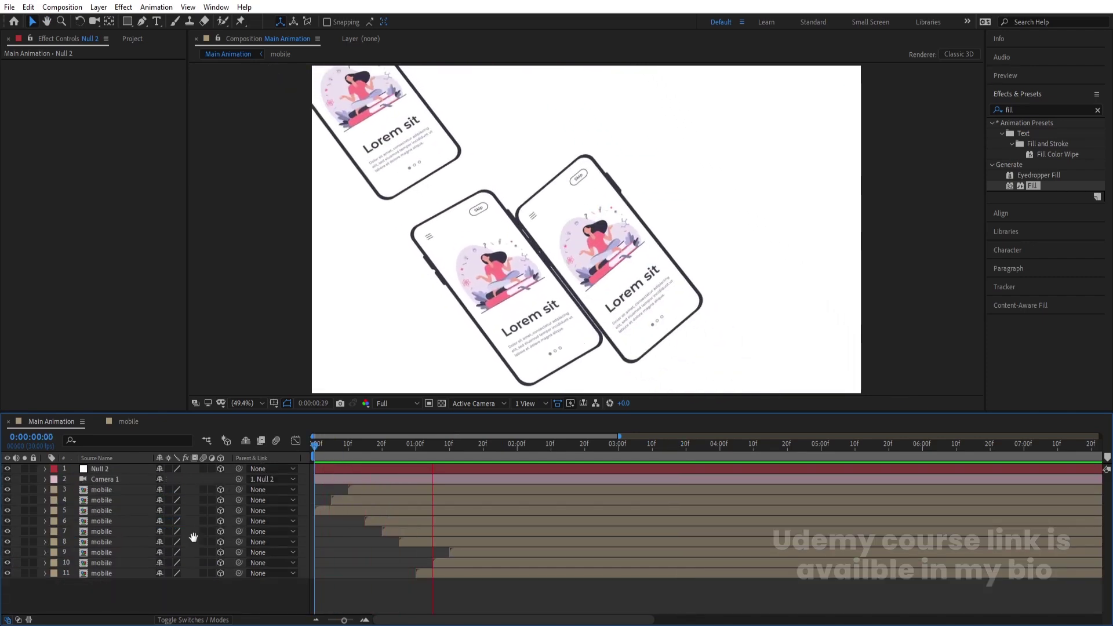
Step: Add a 3D null object directly below Camera 1 in the layer stack and rename it mobile controller
right_click(187, 580)
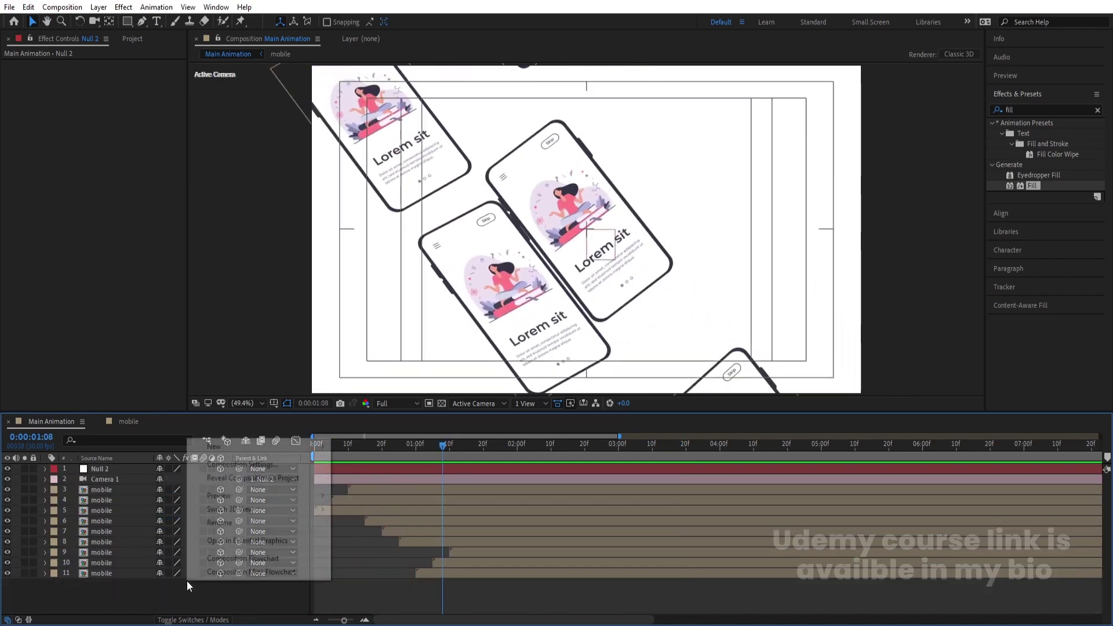
mouse_move(279, 446)
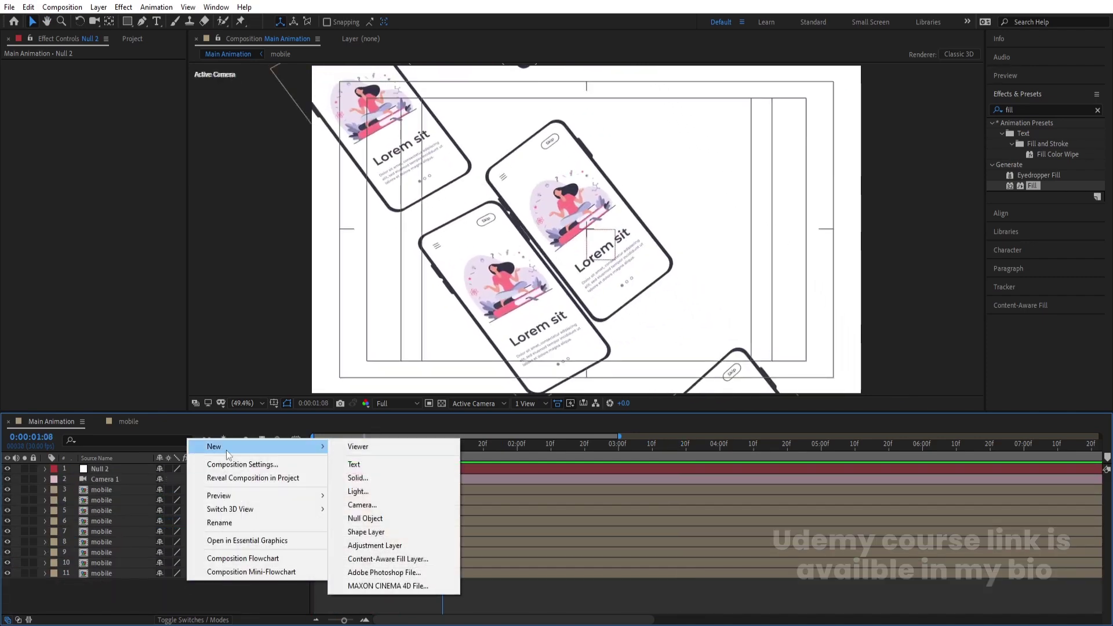
click(379, 519)
click(221, 469)
drag(134, 469, 139, 492)
key(Return)
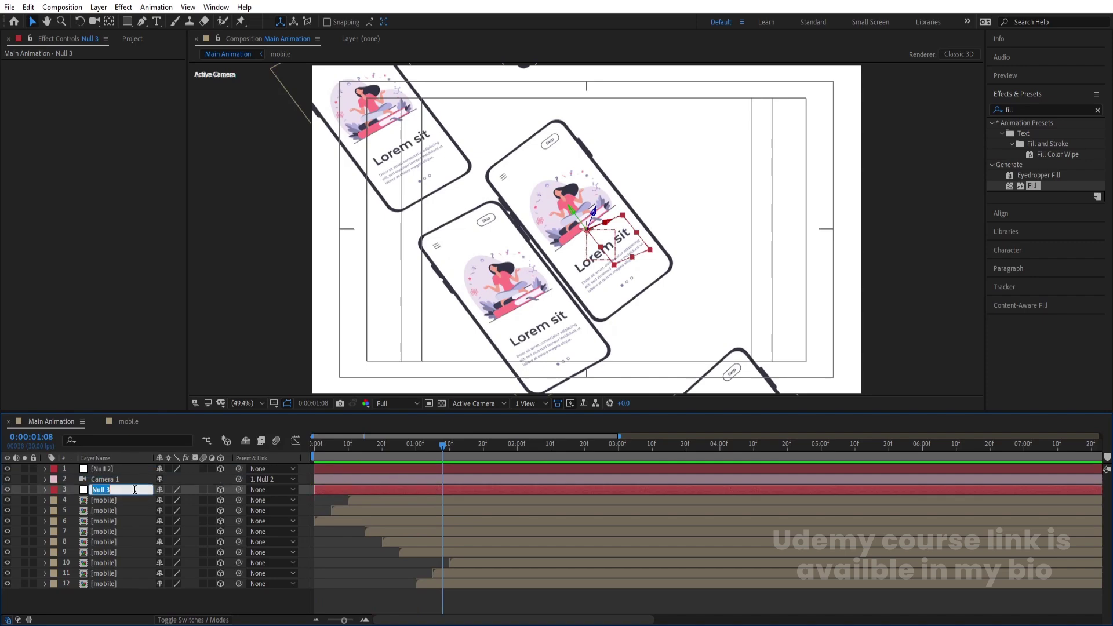
text(mobile controller)
key(Return)
Step: Parent all nine mobile layers to the mobile controller null
click(118, 501)
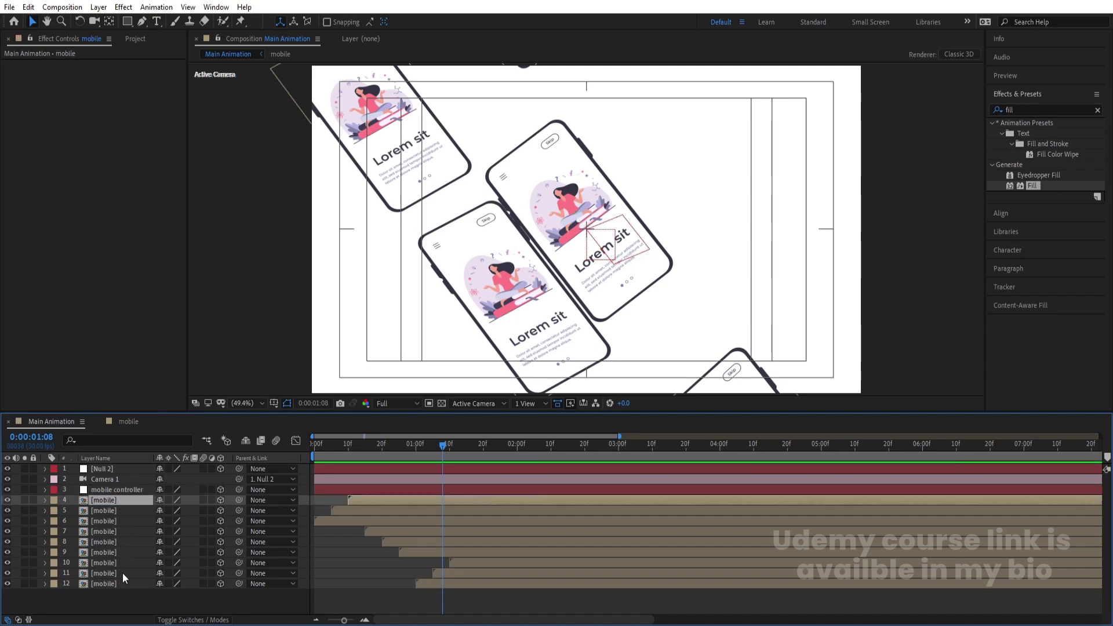
shift+click(110, 584)
drag(238, 510, 110, 492)
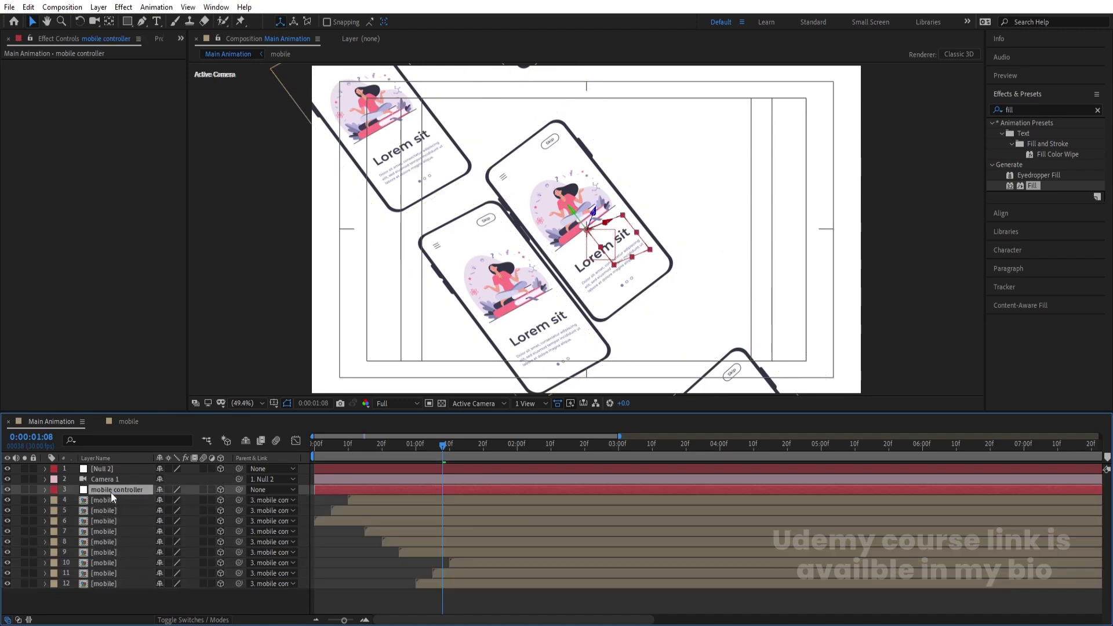
Step: Keyframe the mobile controller's Position at 0:00:01:08 and move it along Y to about 749.7 at 0:00:02:01
key(p)
click(74, 499)
key(space)
key(space)
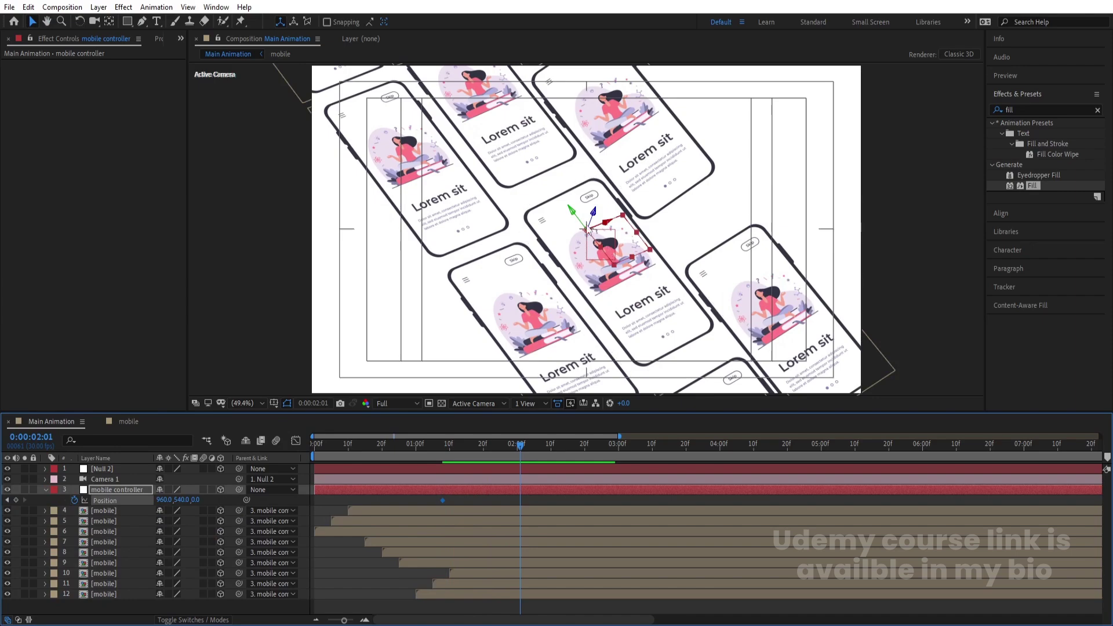
drag(573, 216, 603, 267)
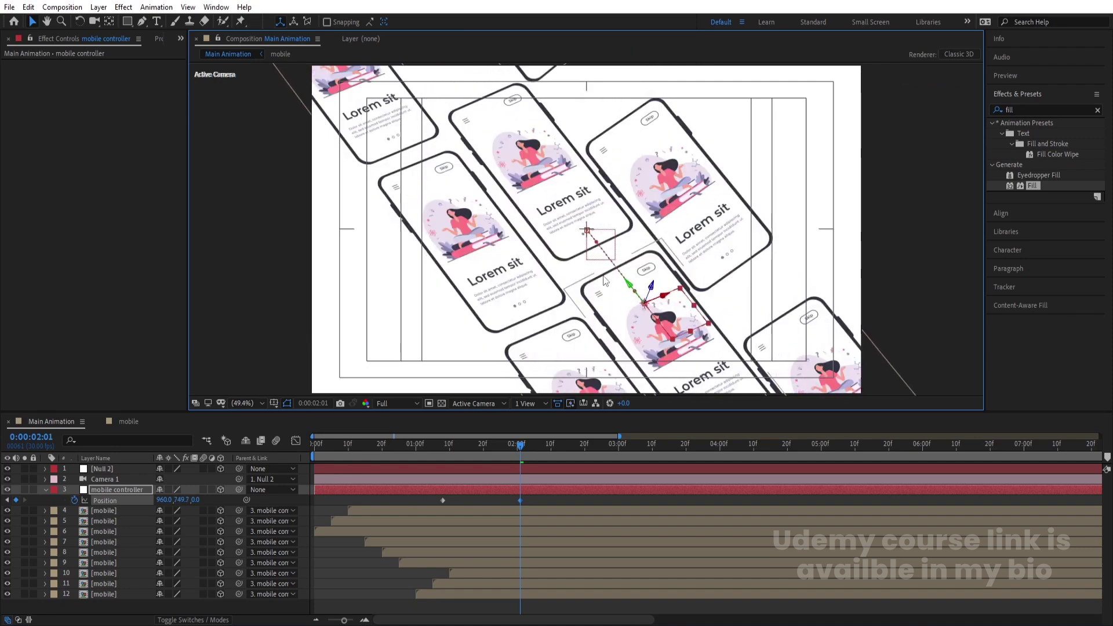
Step: Move the mobile controller's Position keyframes to 0:00:00:00 and about 0:00:05:00, and preview the slow drift
drag(442, 500, 313, 499)
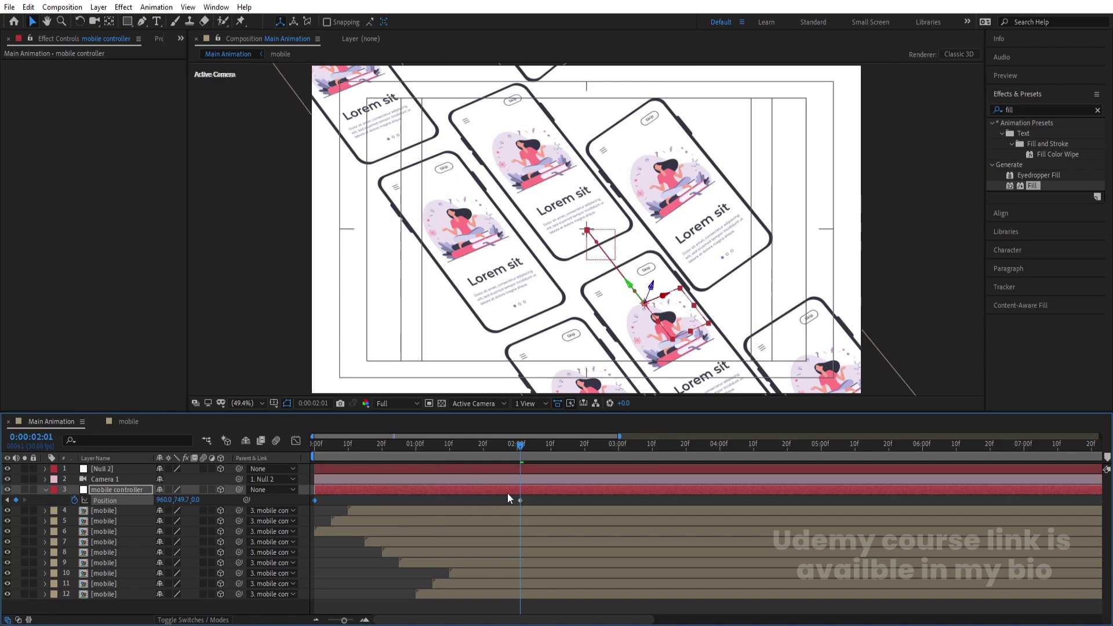
drag(520, 501, 819, 503)
drag(466, 446, 166, 457)
key(space)
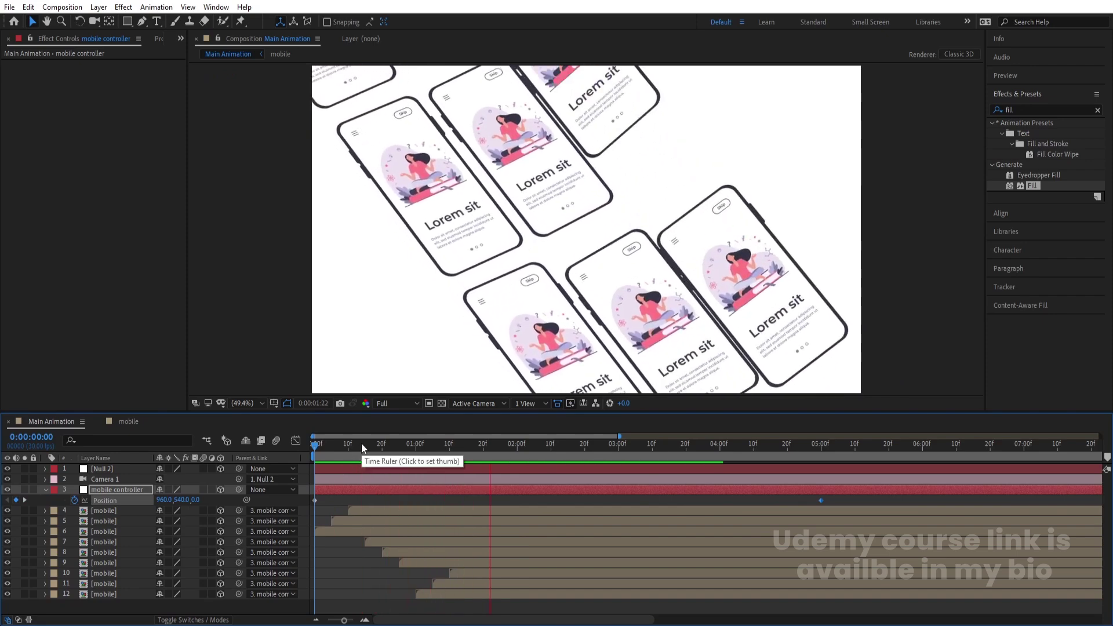
key(space)
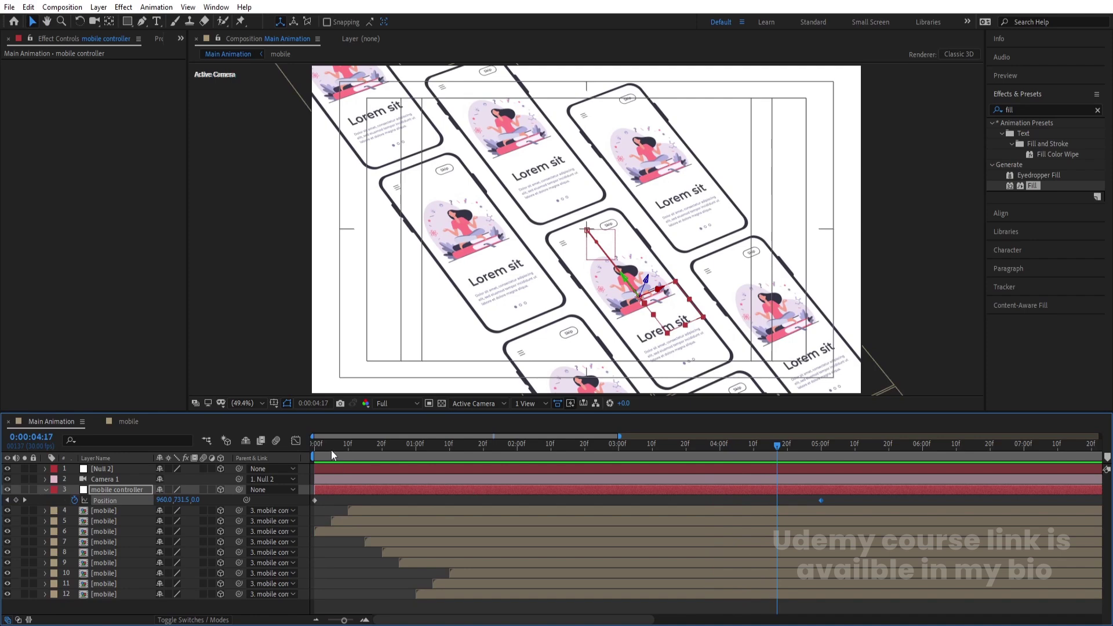
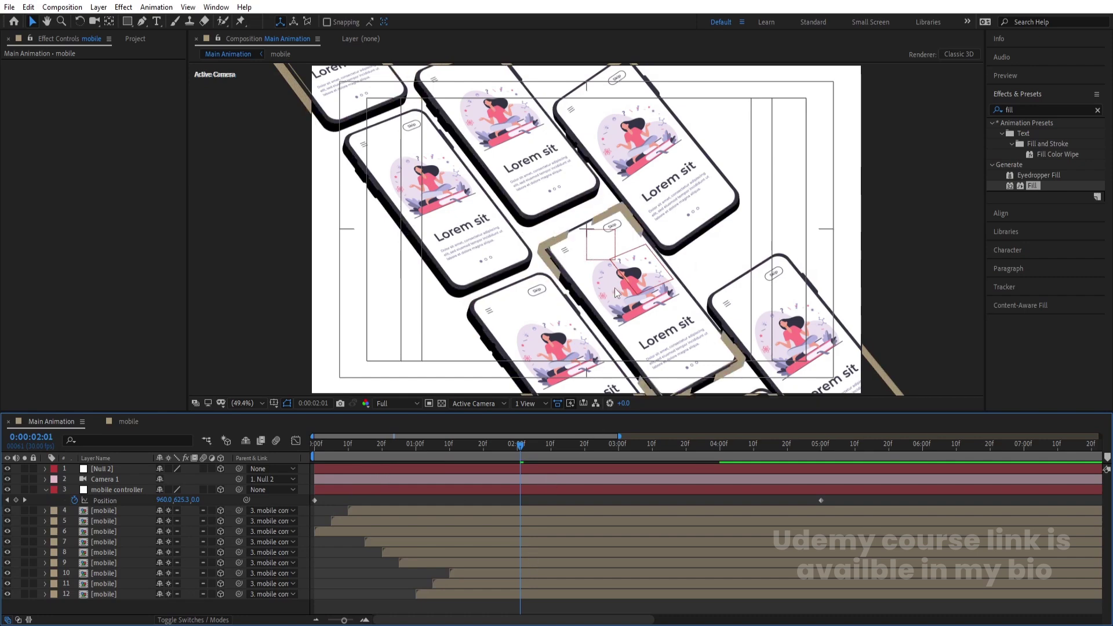
Step: Preview the extruded phone animation from the start at Quarter resolution, check later frames, and return the viewer to Full resolution
drag(383, 442, 240, 443)
click(391, 403)
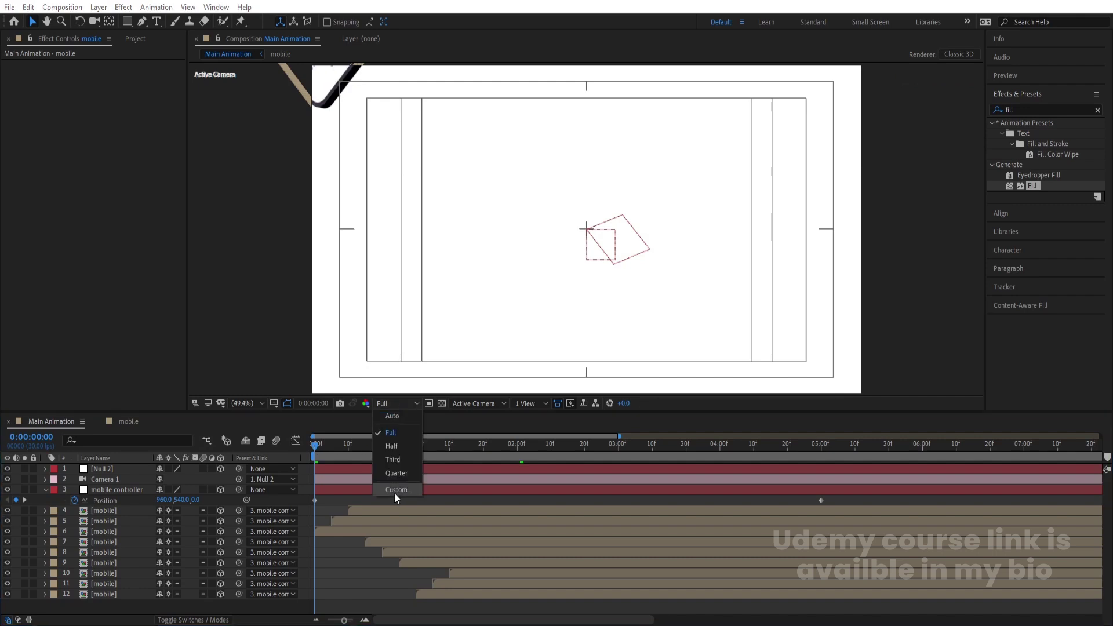
click(397, 473)
key(space)
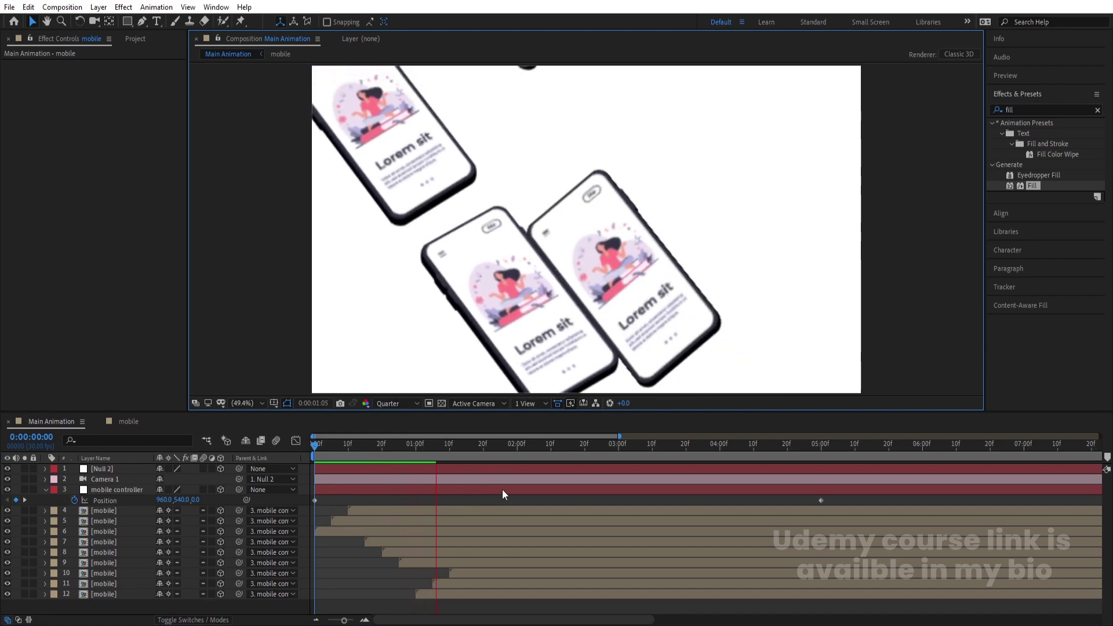
click(663, 444)
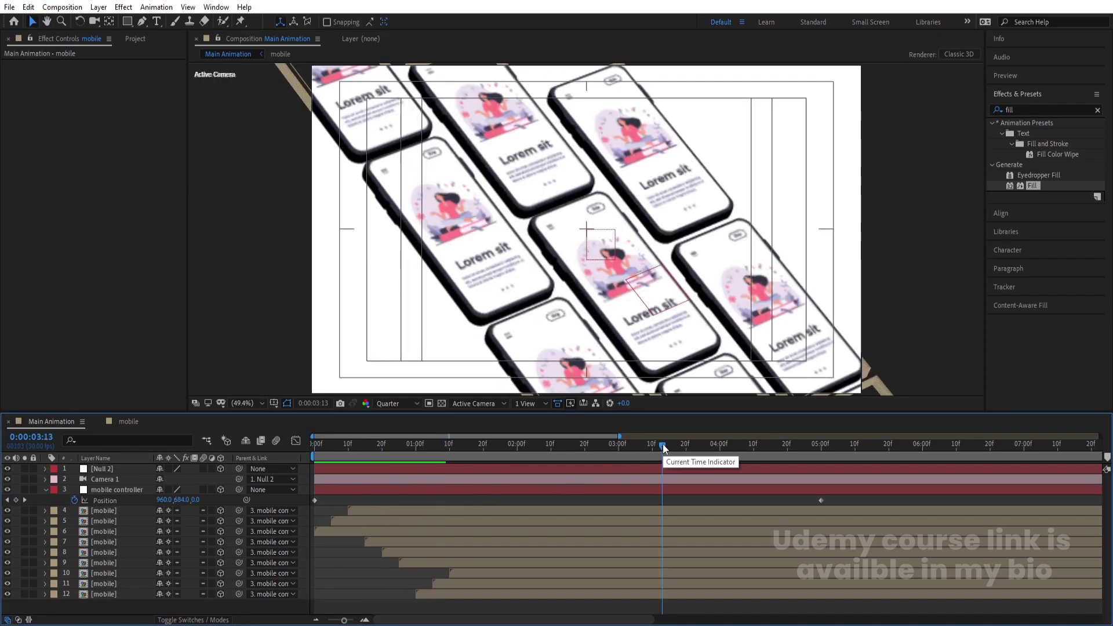
click(584, 444)
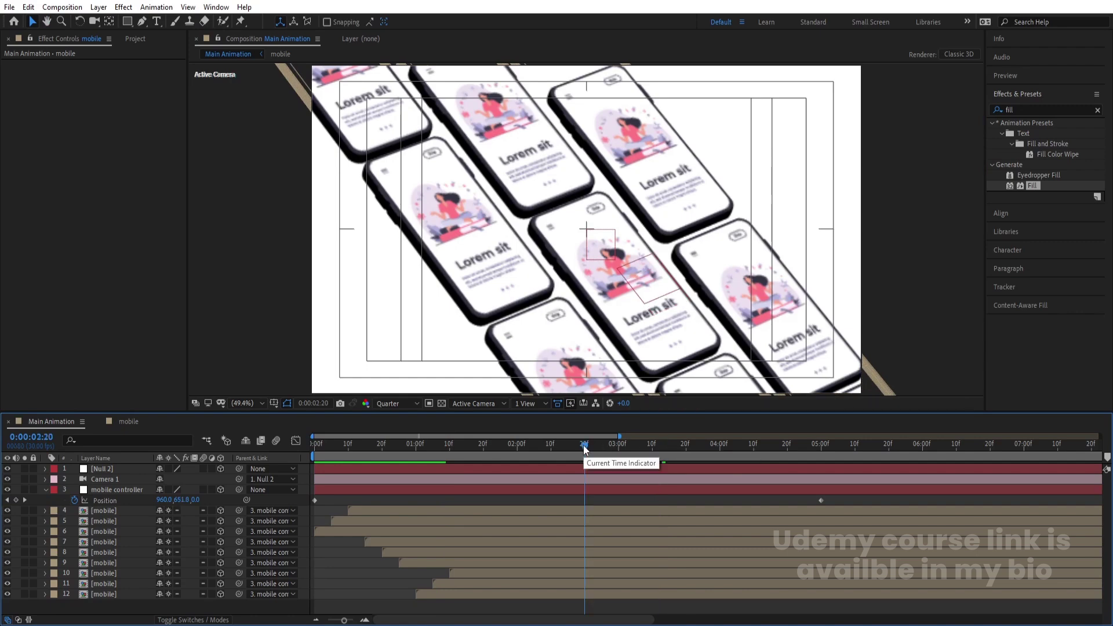
click(404, 405)
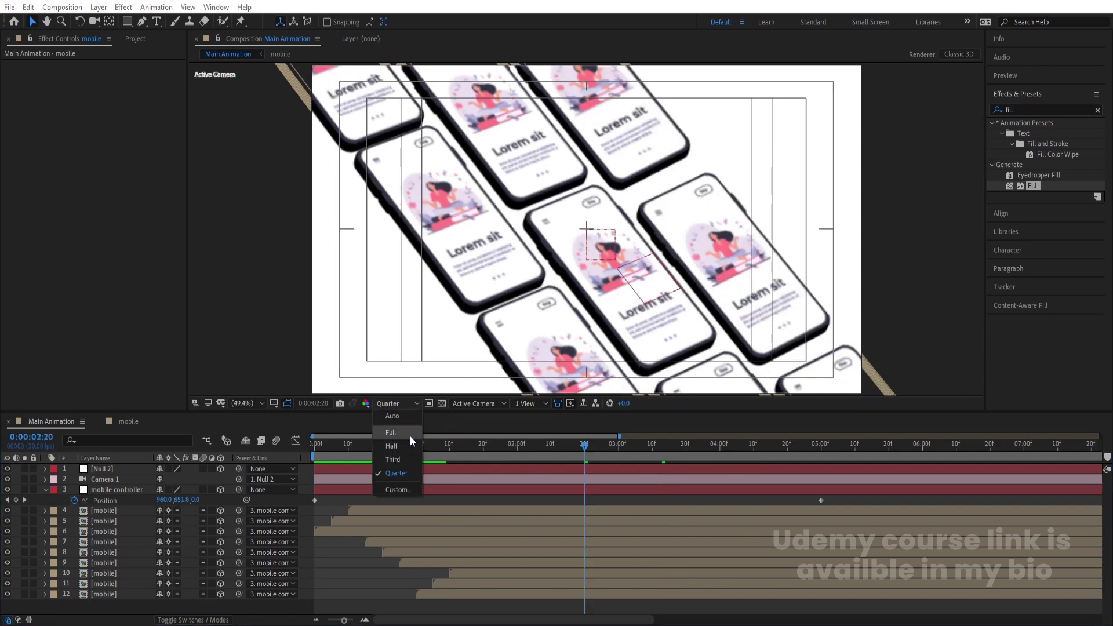
click(409, 436)
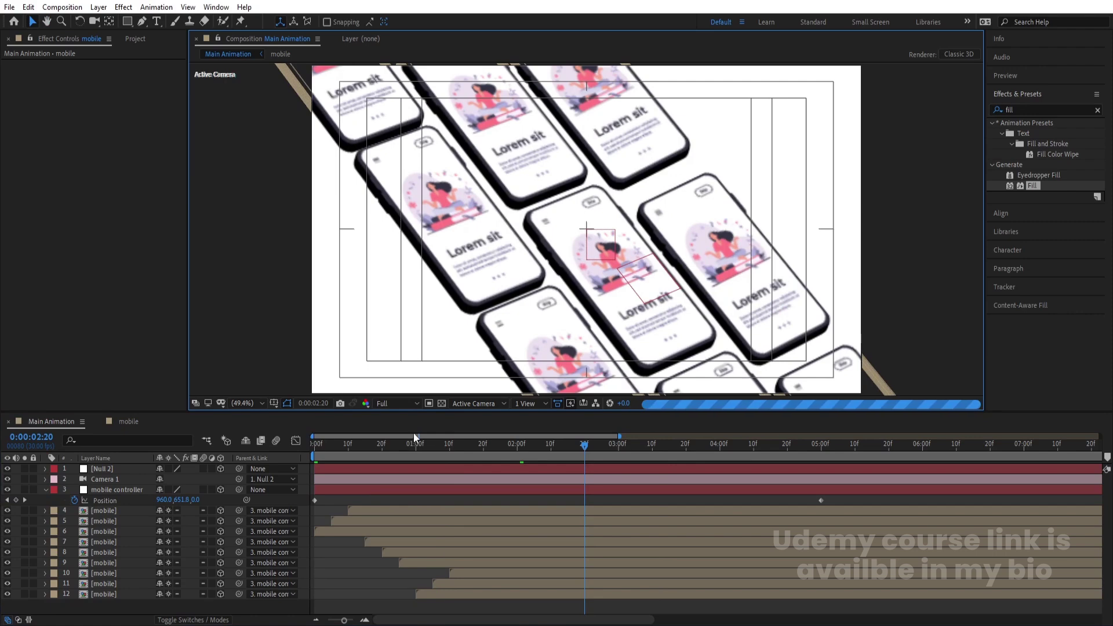
Step: Add a white 1920 x 1080 px solid and place it beneath all phone layers as the background
click(225, 603)
key(ctrl+y)
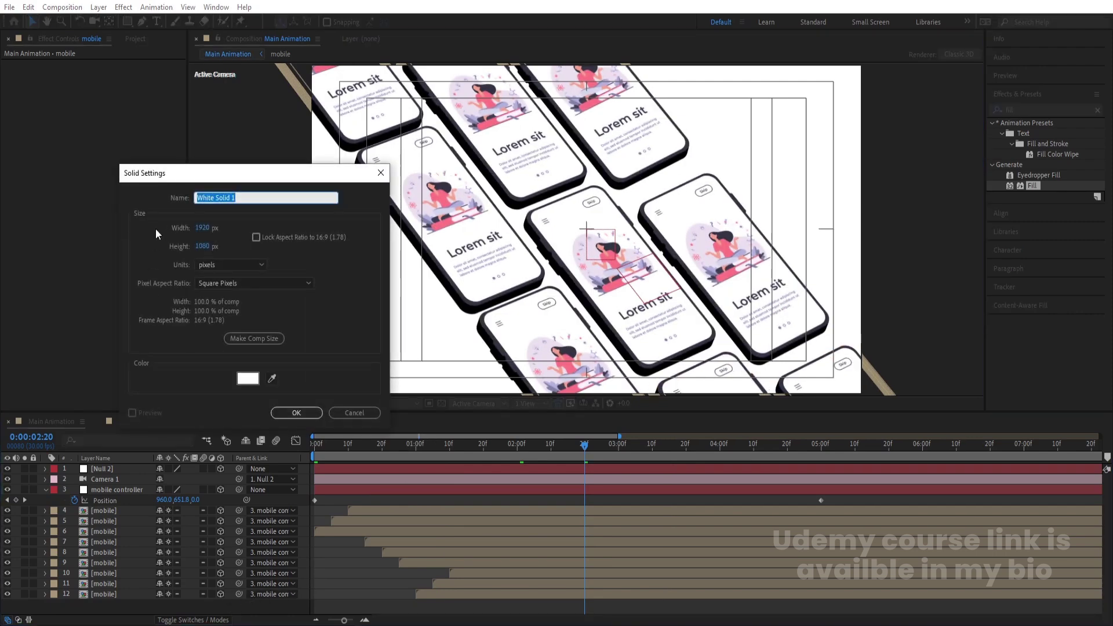
key(Return)
drag(137, 470, 157, 609)
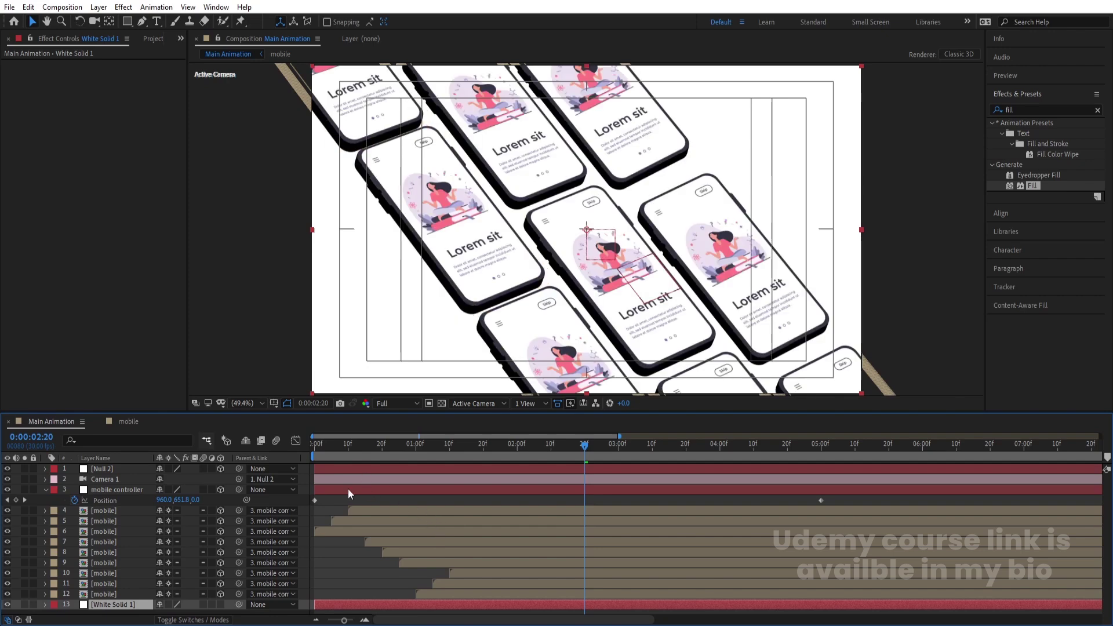
Step: Hide the Null 2 and mobile controller layers and turn off the Title/Action Safe overlay
click(7, 469)
click(274, 408)
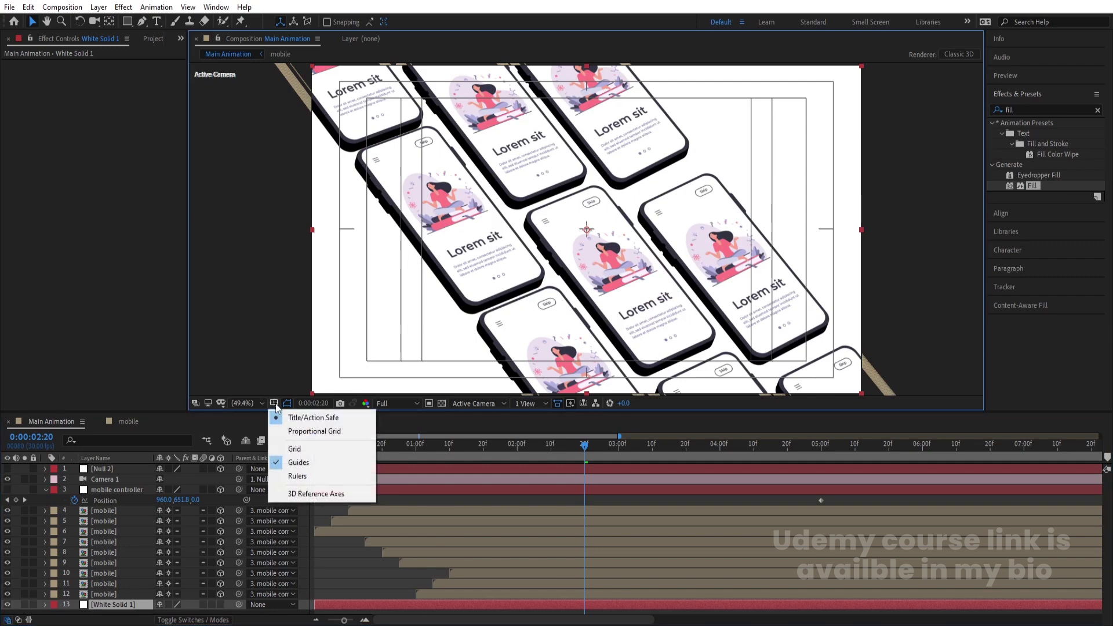
click(292, 416)
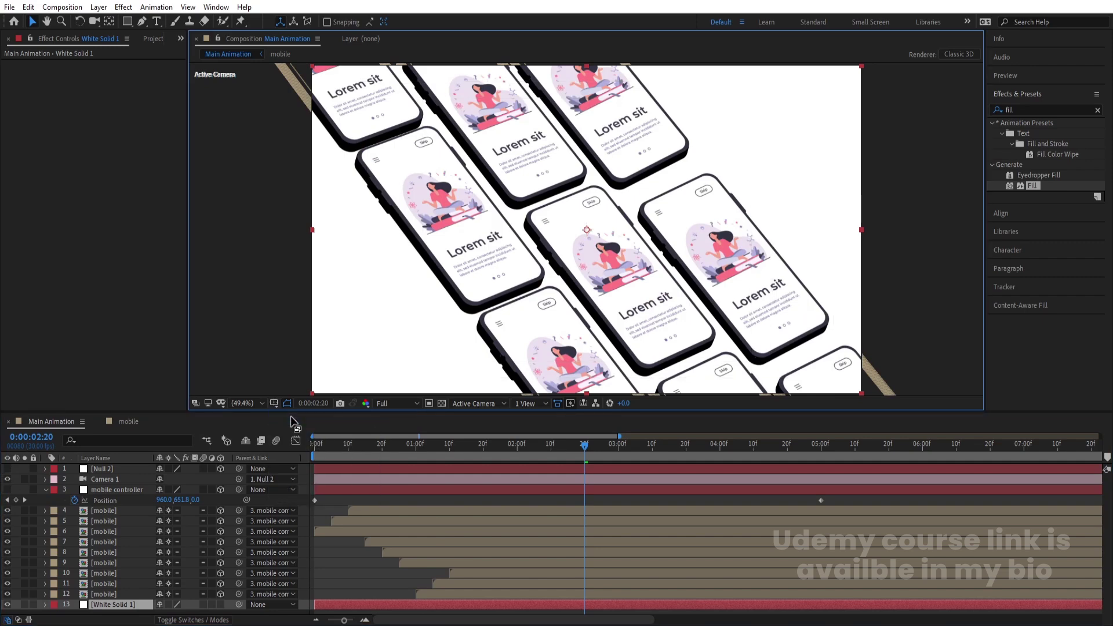
click(325, 500)
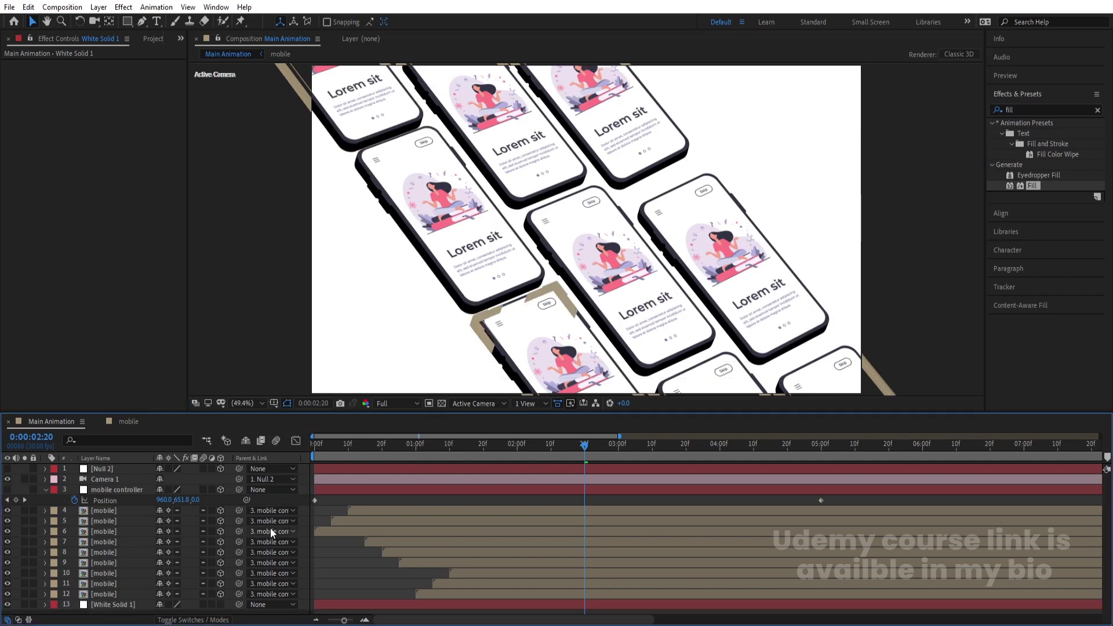
Step: Enable Depth of Field on Camera 1 and lower the viewer resolution to Third
click(117, 479)
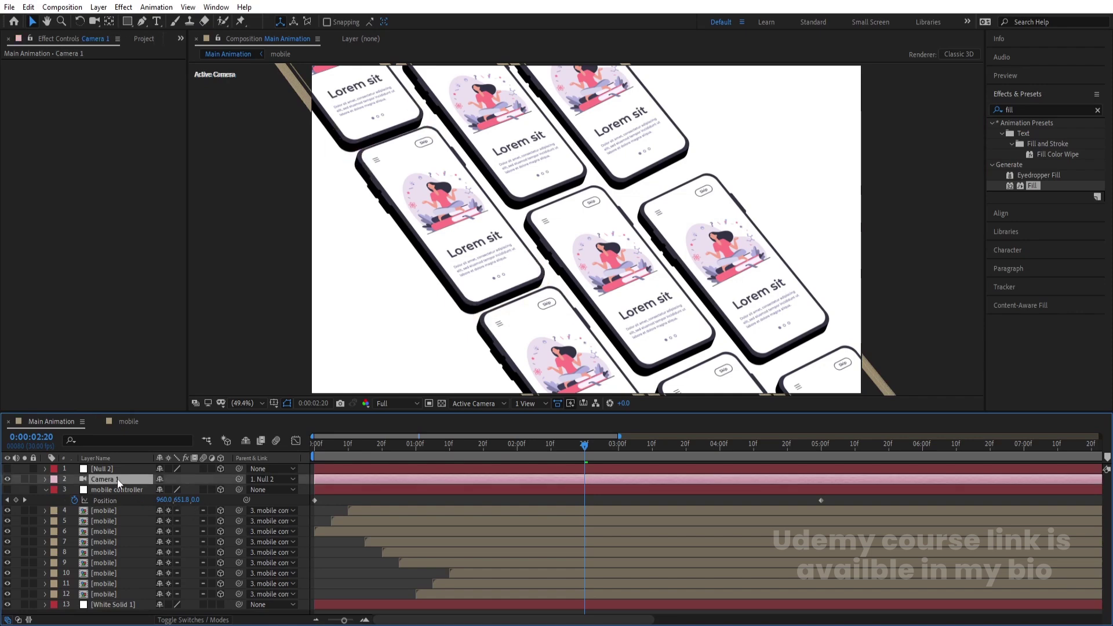
key(a)
key(a)
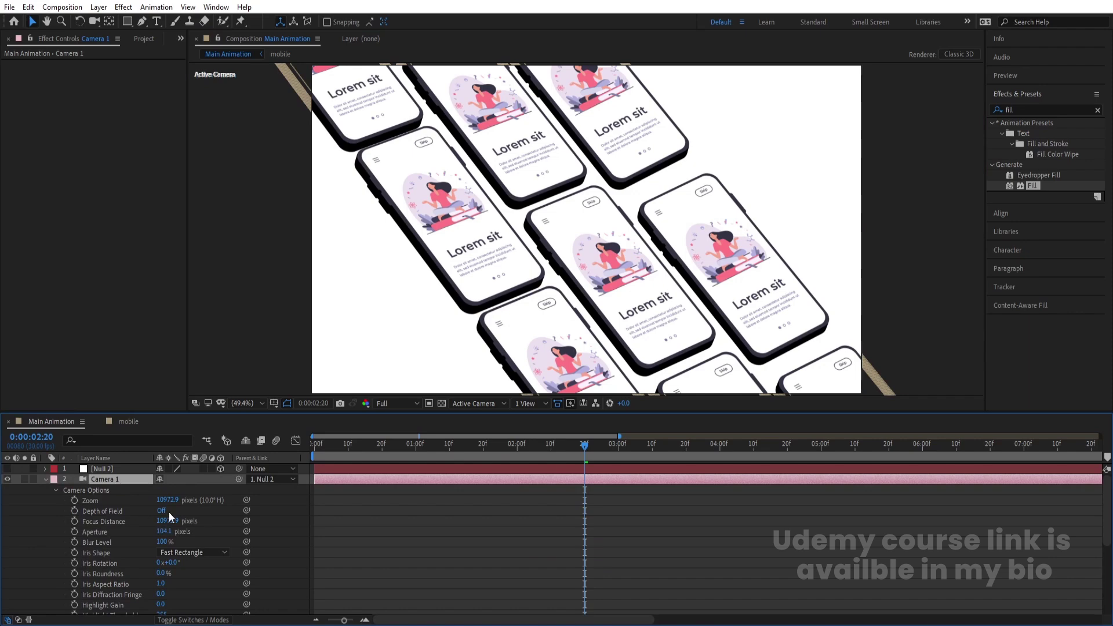
click(163, 512)
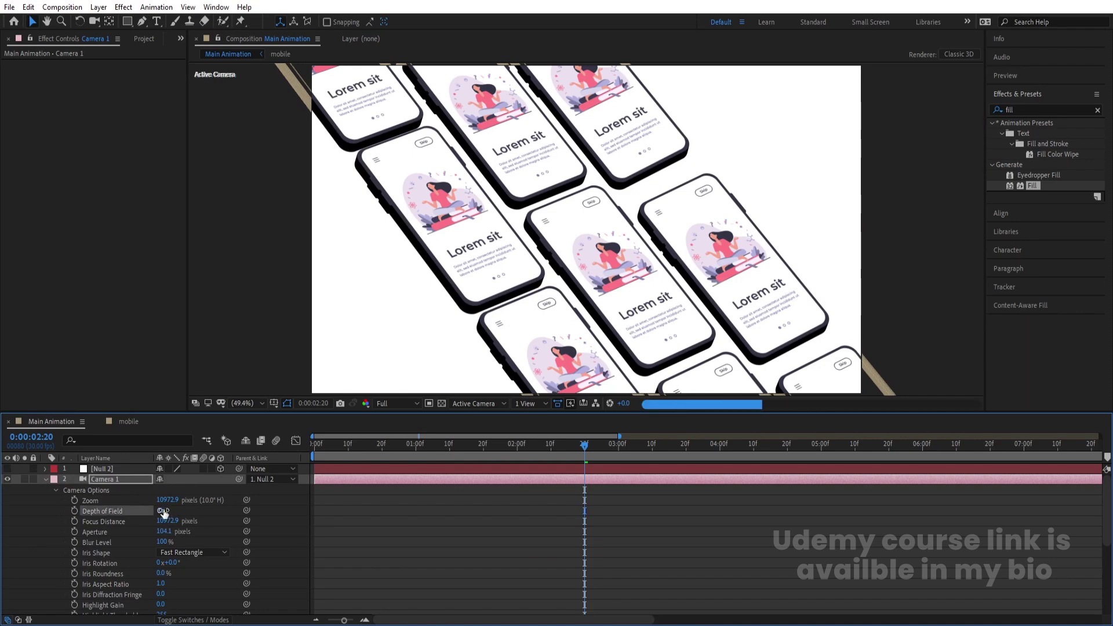
click(412, 405)
click(396, 459)
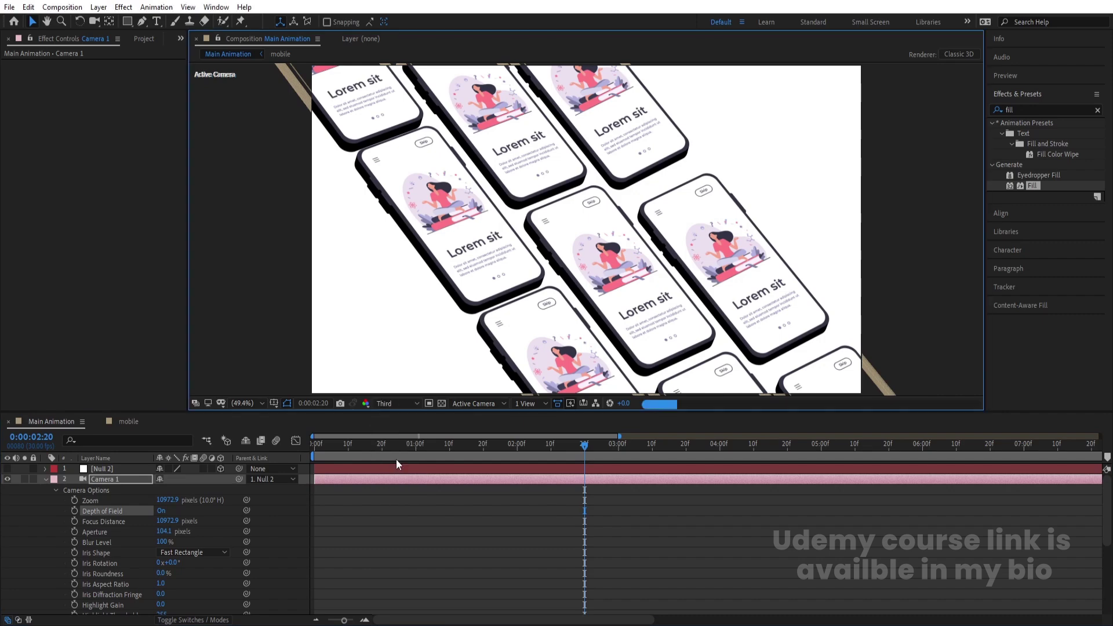
Step: Set Camera 1's Aperture to 200 pixels
click(170, 532)
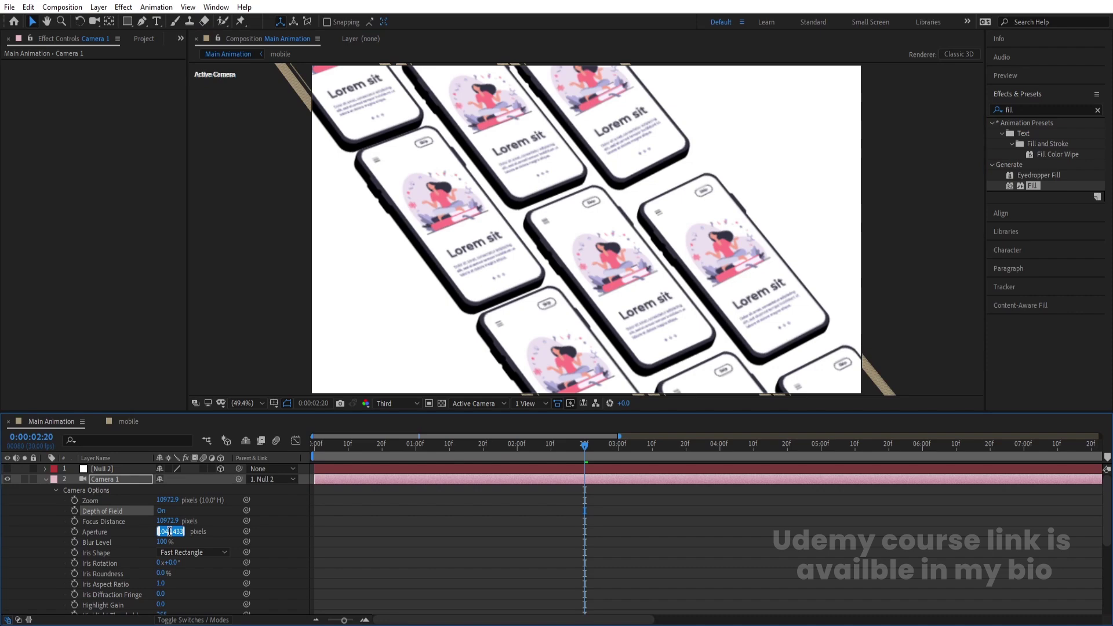
text(200)
key(Return)
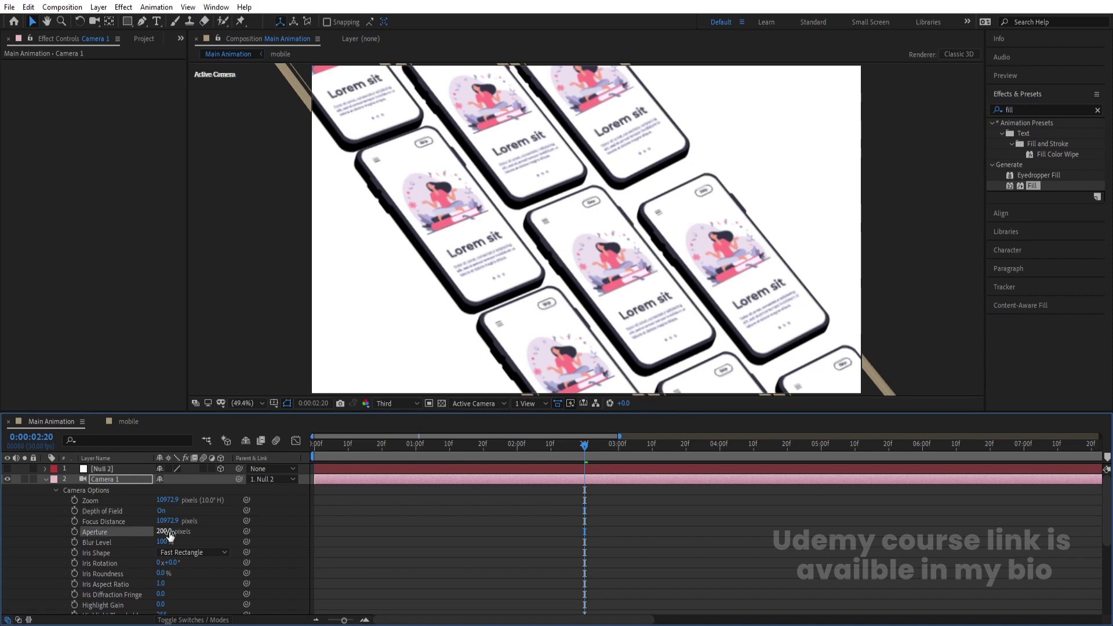
Step: Test Camera 1's Focus Distance at 5000 and 10000 pixels and settle on about 10157 pixels
click(168, 521)
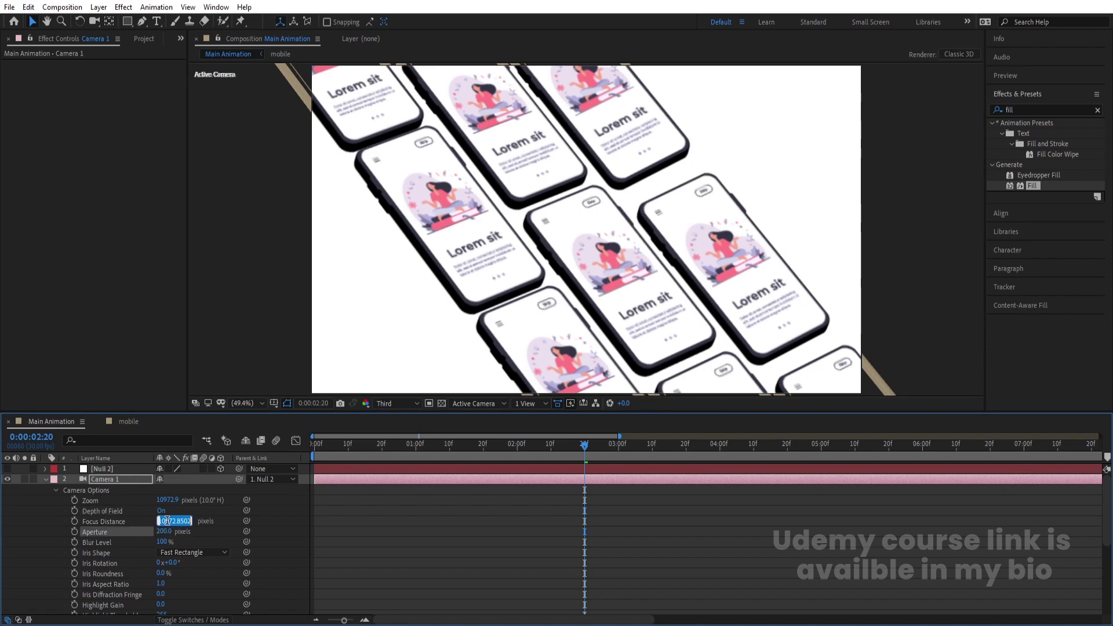
text(5000)
key(Return)
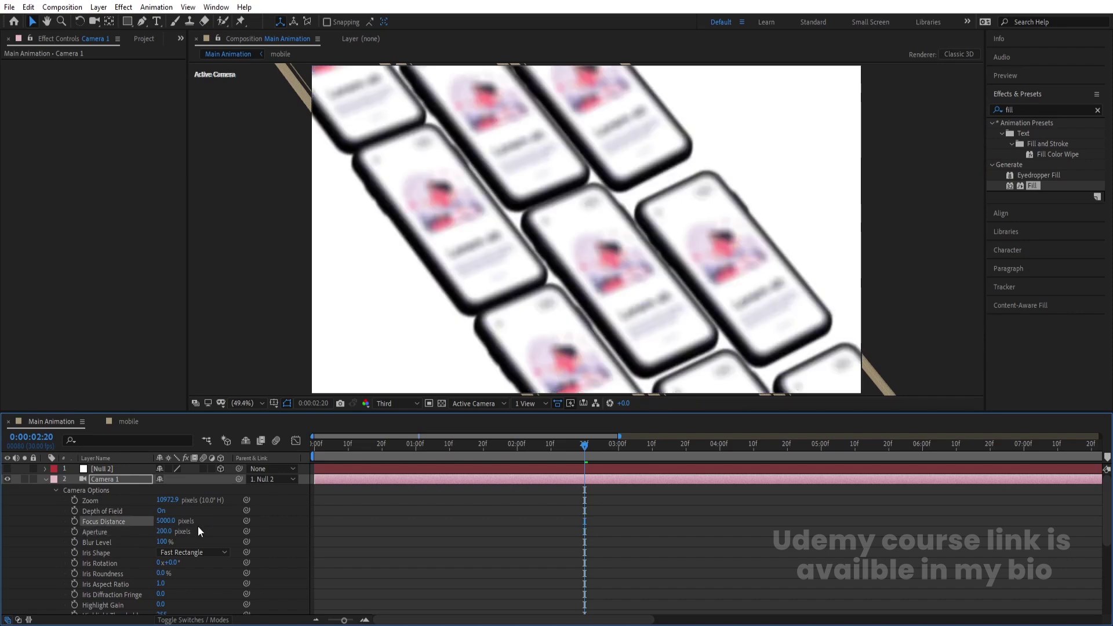
click(166, 520)
text(10000)
key(Return)
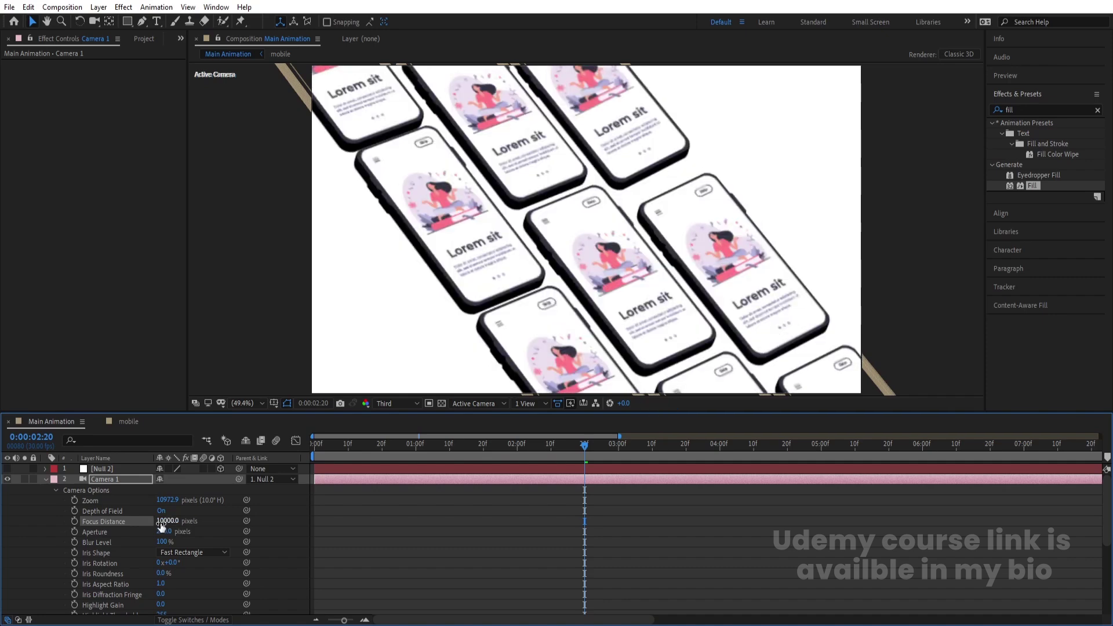
drag(161, 523, 251, 523)
Step: Turn off Camera 1's Depth of Field, collapse its properties and return the viewer to Full resolution
click(165, 510)
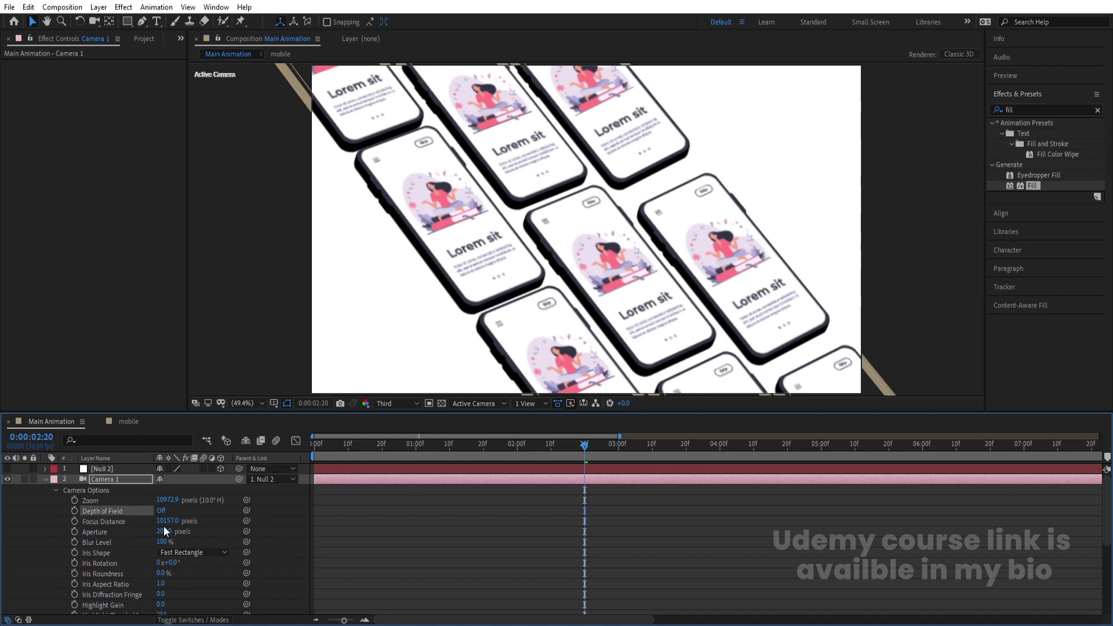
click(45, 480)
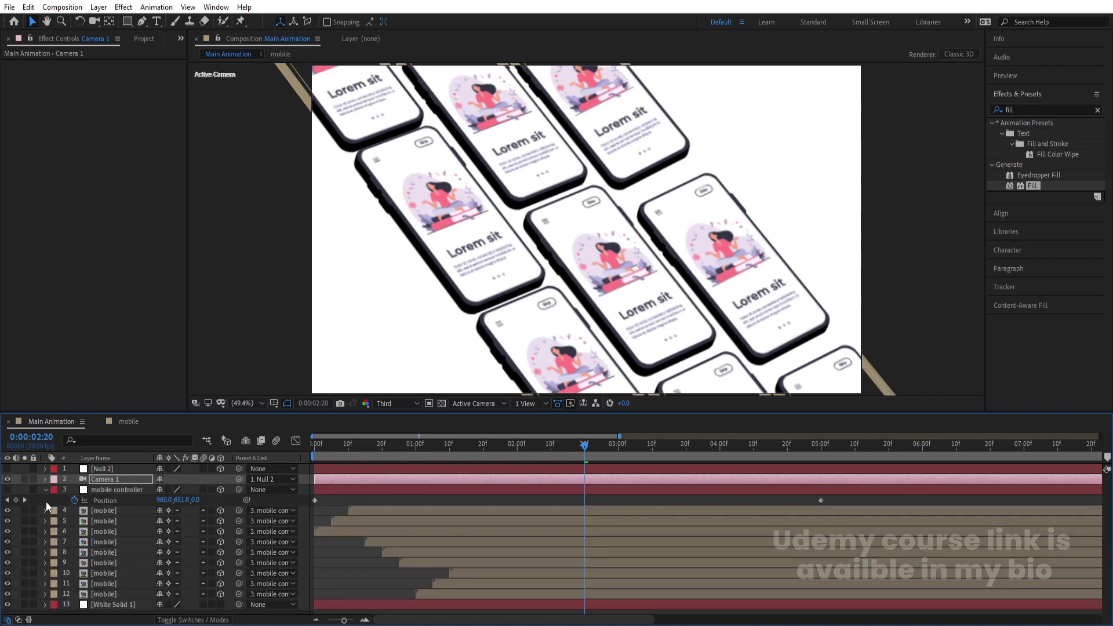
click(383, 404)
click(391, 432)
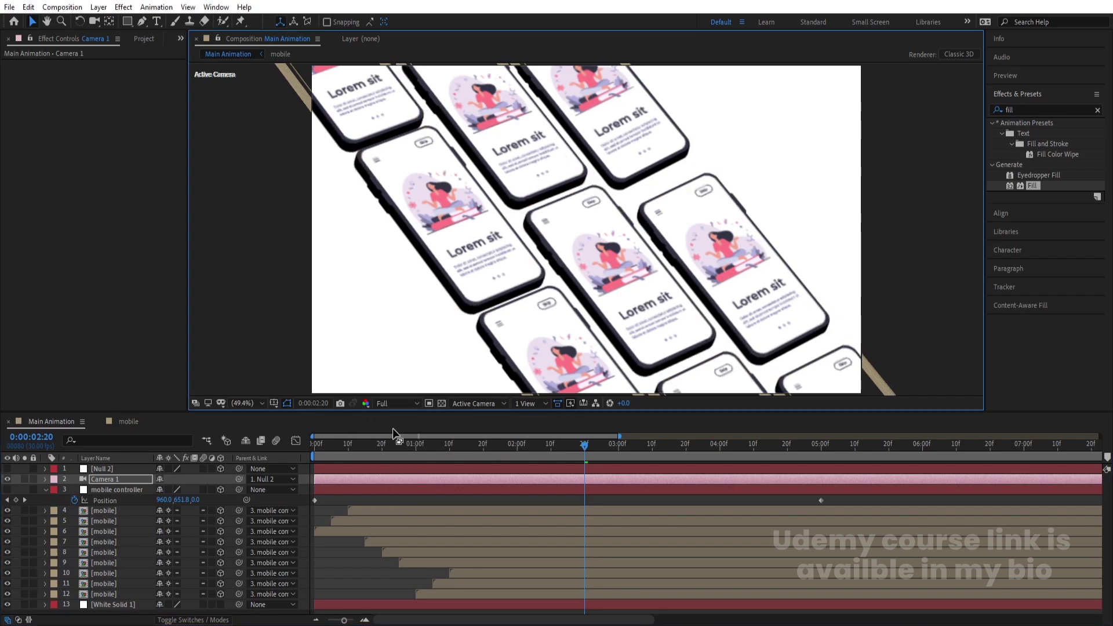
Step: Find the Drop Shadow effect and apply it to the first mobile layer, layer 4
click(123, 510)
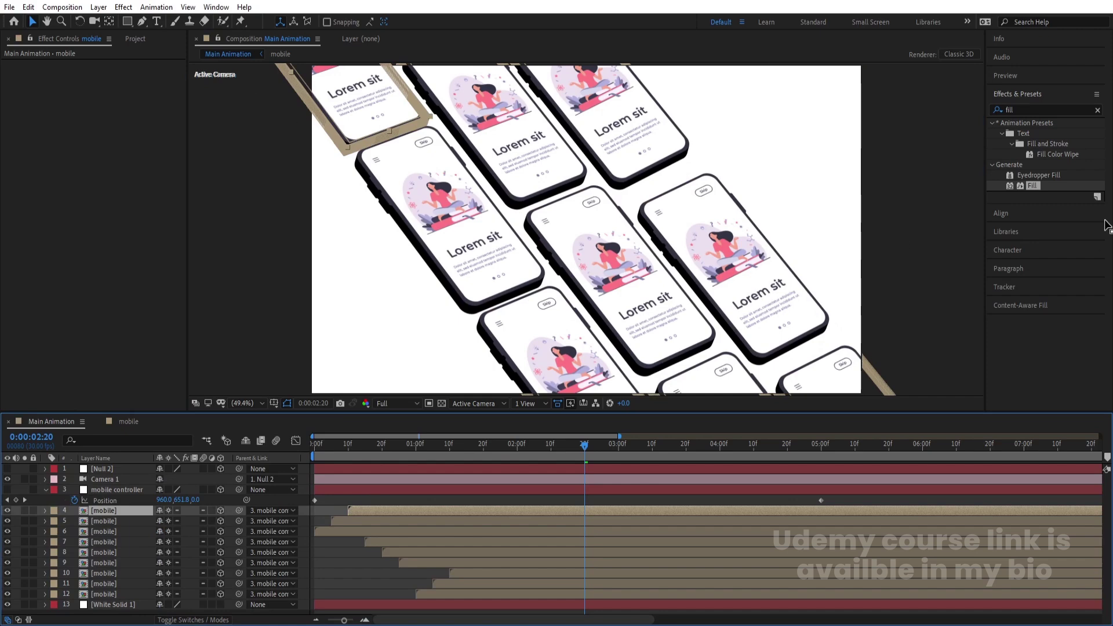
click(1032, 109)
key(BackSpace)
key(BackSpace)
key(BackSpace)
key(BackSpace)
text(drop)
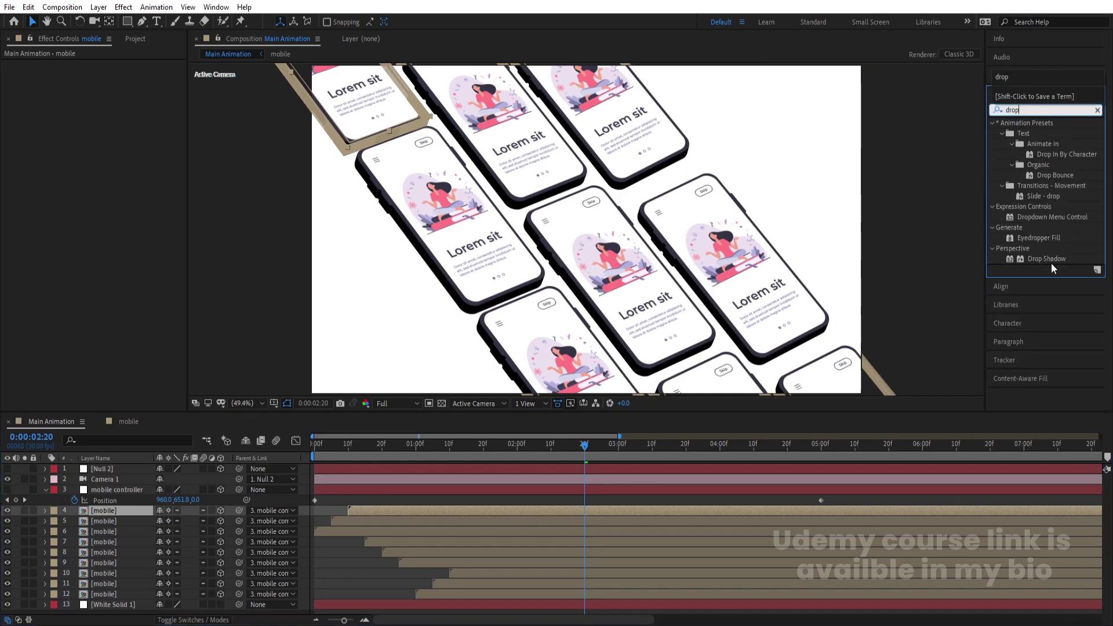
double_click(1046, 260)
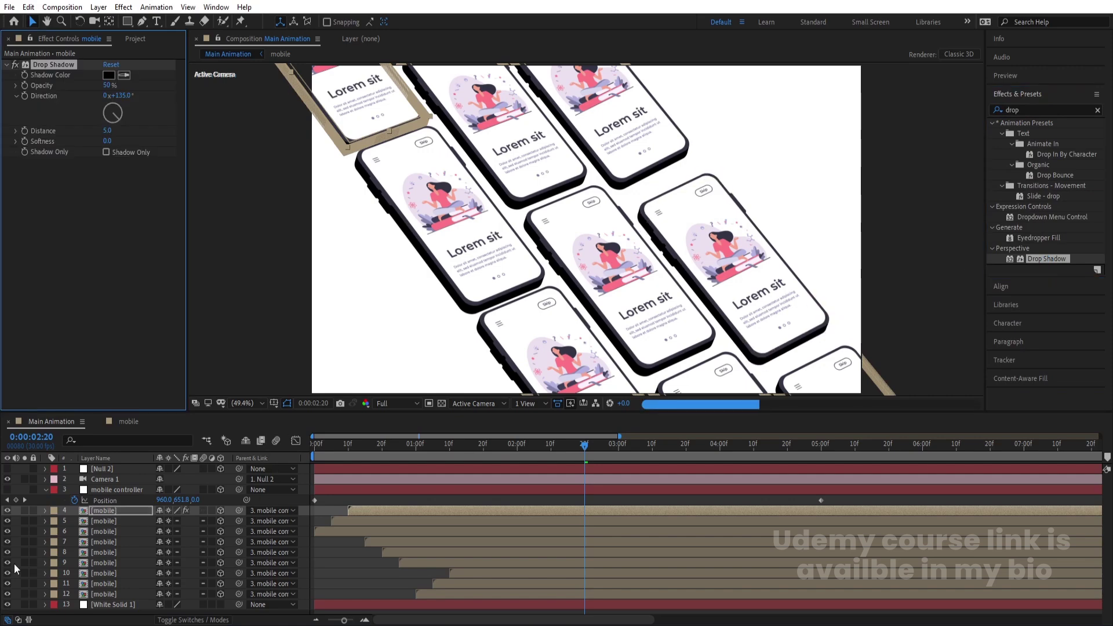
Step: Solo mobile layer 4 and set its Drop Shadow Distance to 25 and Softness to 200
click(23, 510)
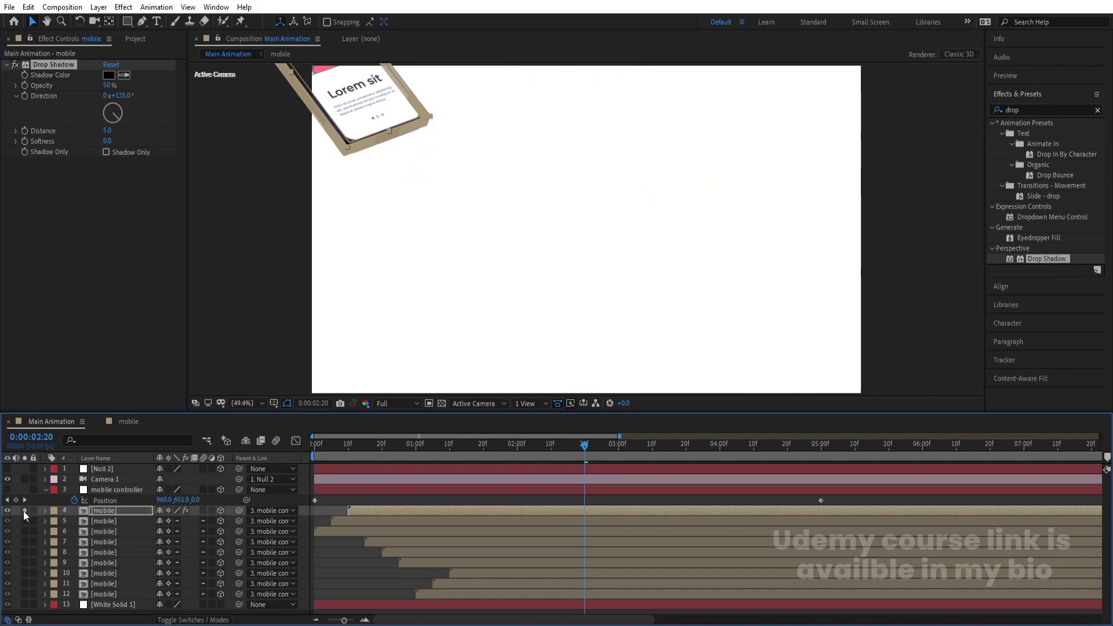
key(F2)
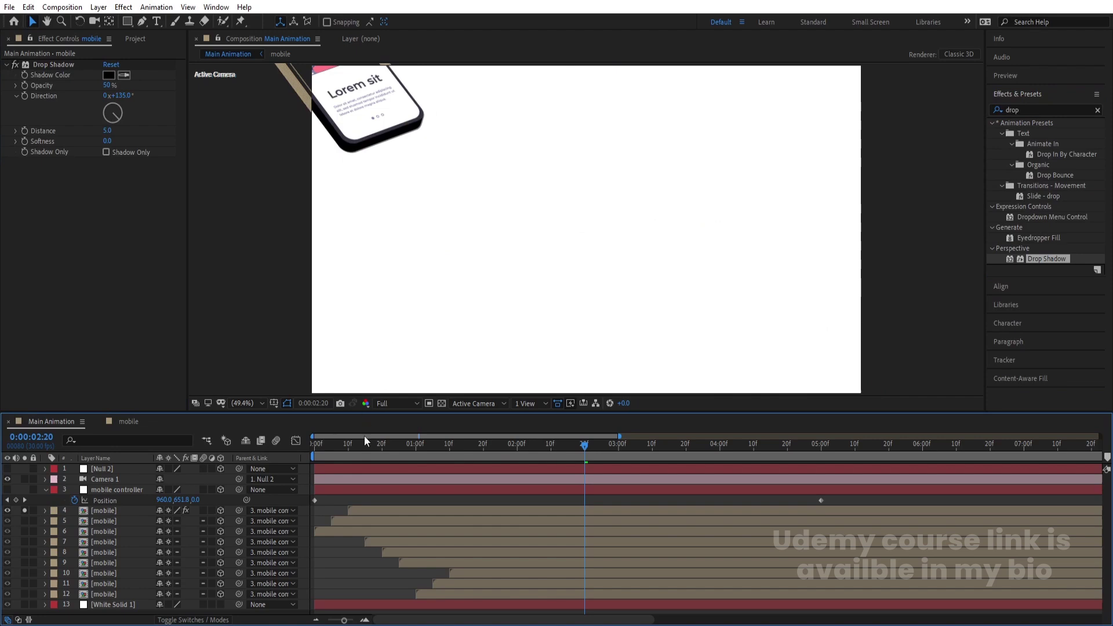
click(130, 511)
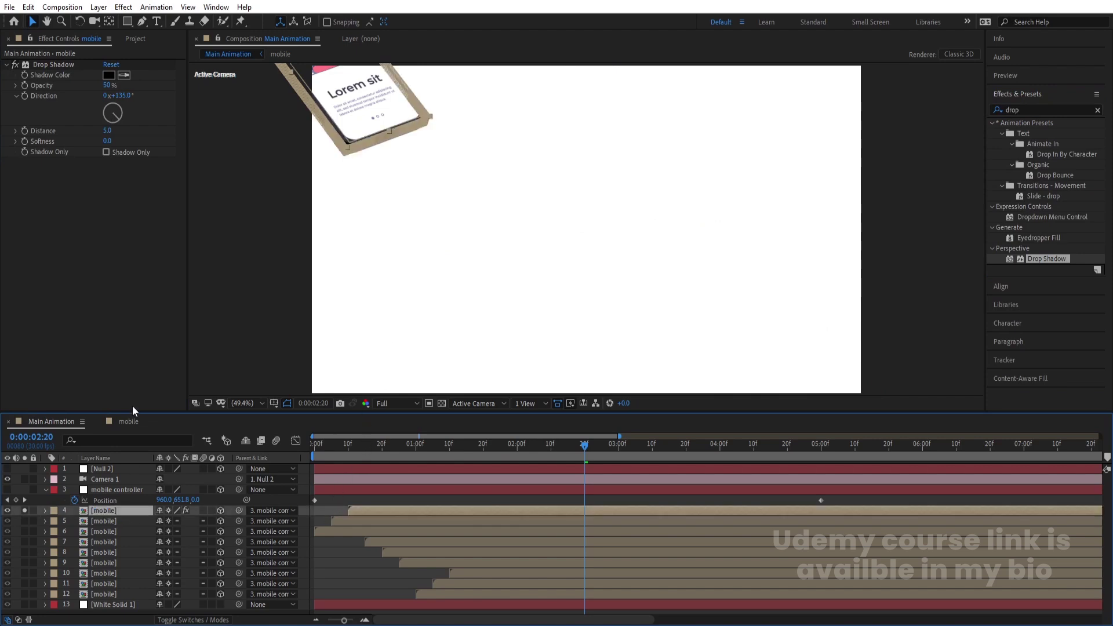
click(109, 131)
text(25)
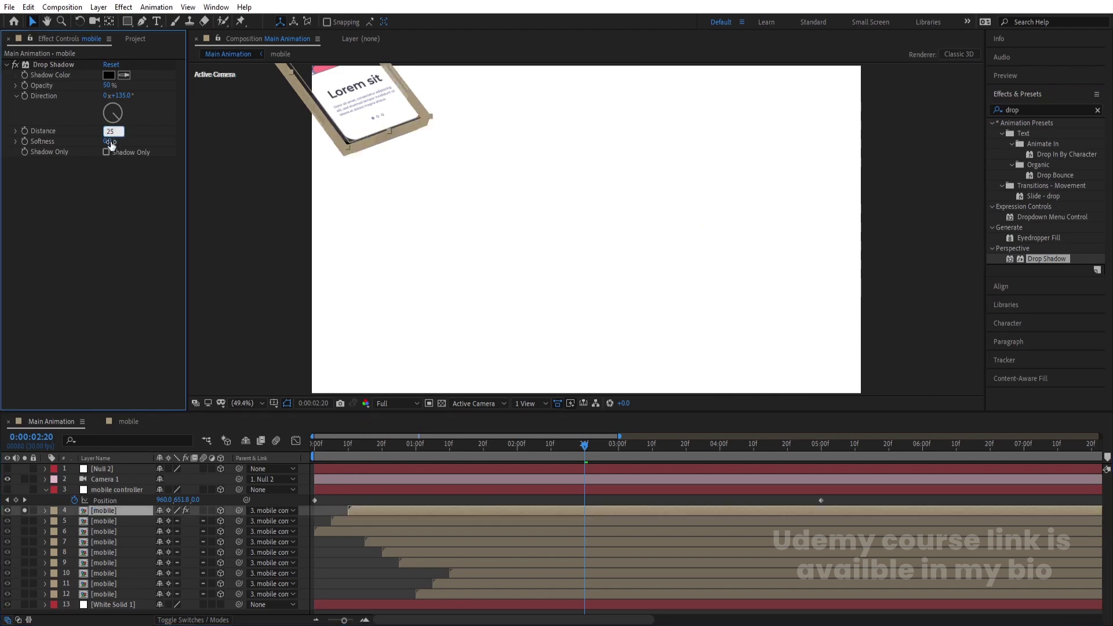
click(109, 142)
text(200)
key(Return)
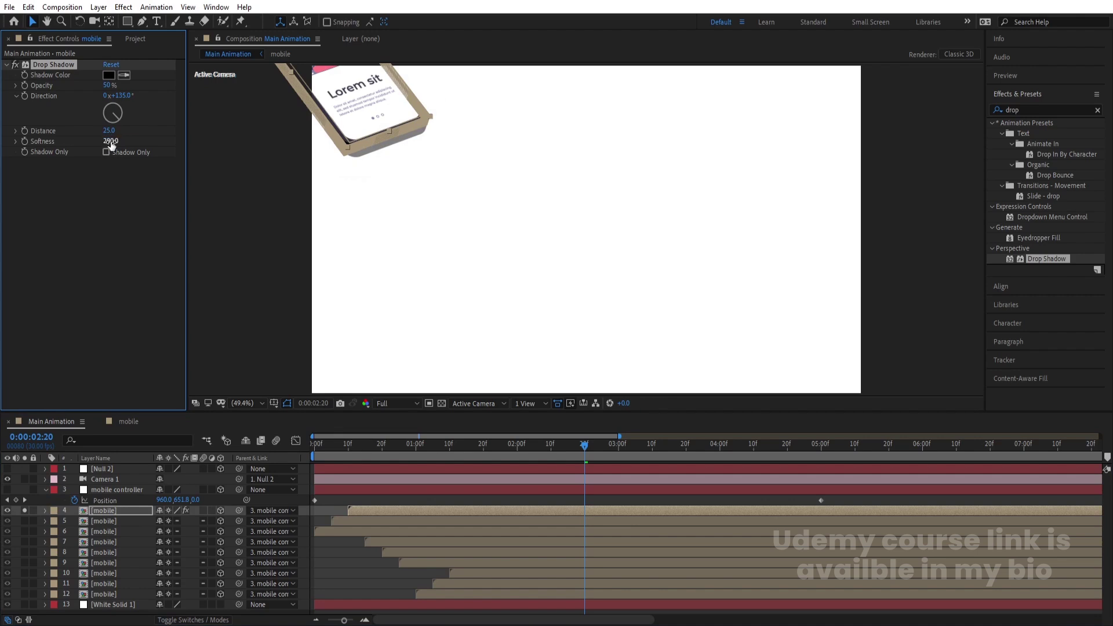
Step: Set the Drop Shadow's Direction to 220° and Opacity to 20% on mobile layer 4
drag(116, 120, 105, 122)
click(110, 85)
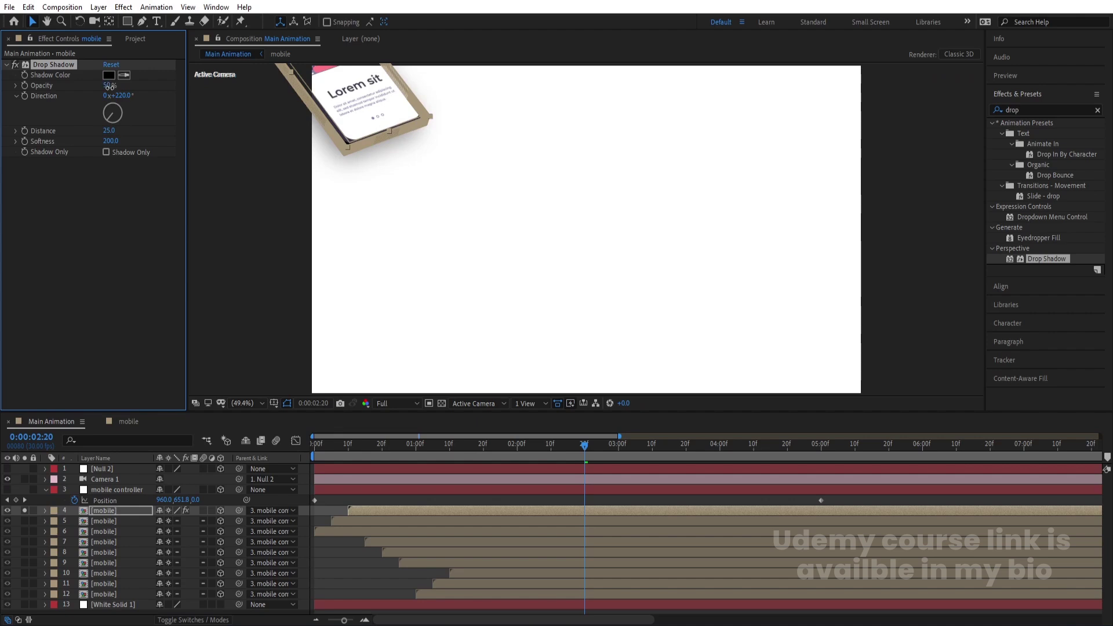
text(20)
key(Return)
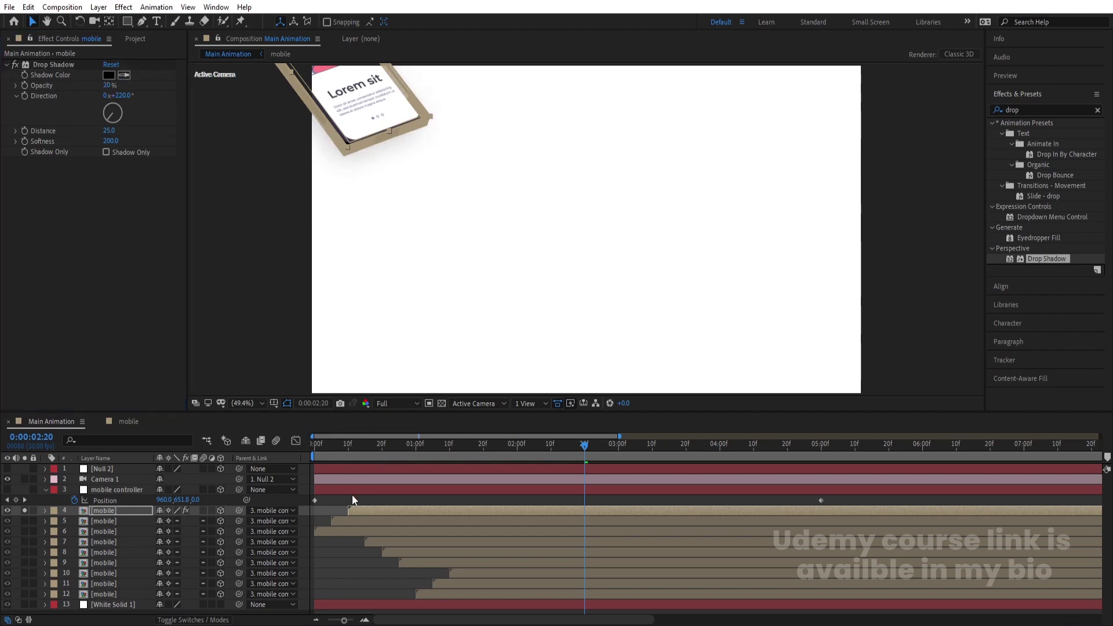
click(350, 500)
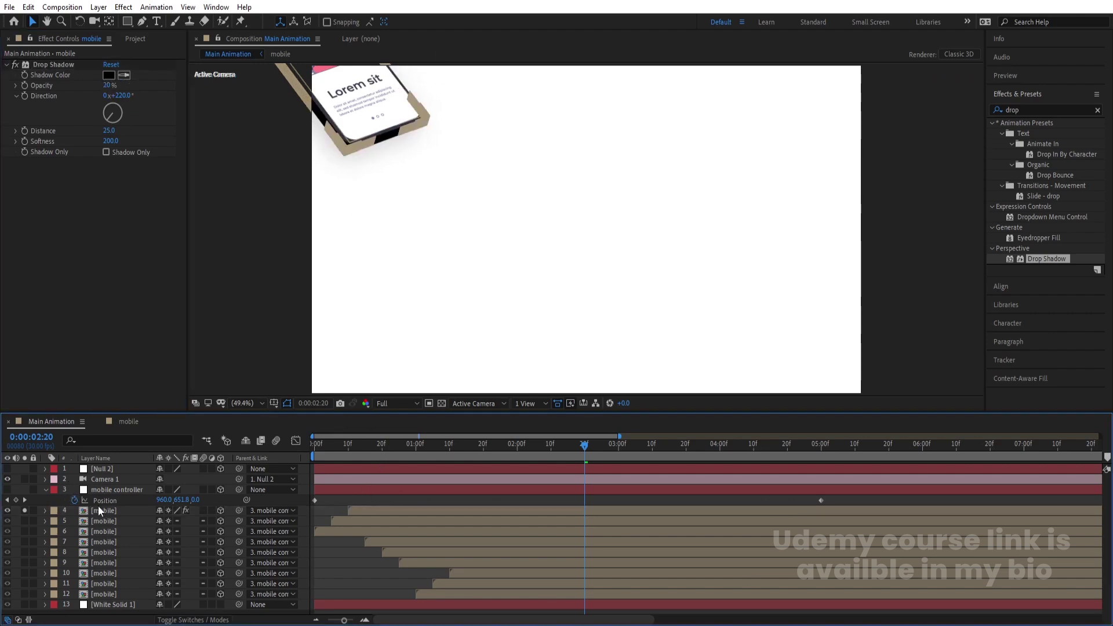
Step: Unsolo mobile layer 4 and copy its Drop Shadow effect to the other mobile layers, 5 through 12
click(53, 66)
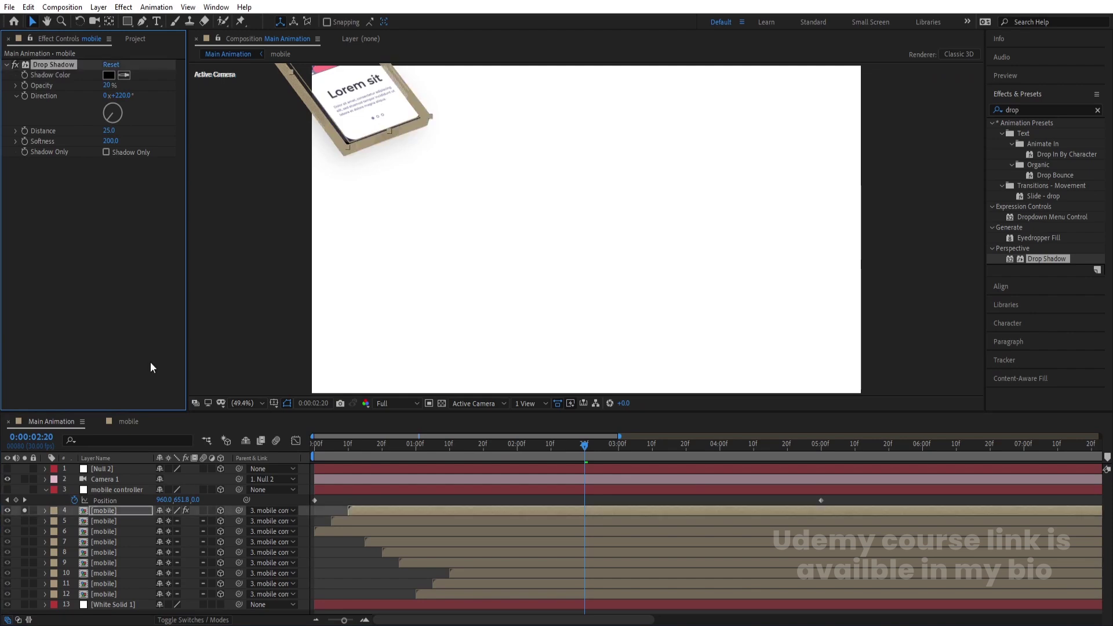
click(86, 521)
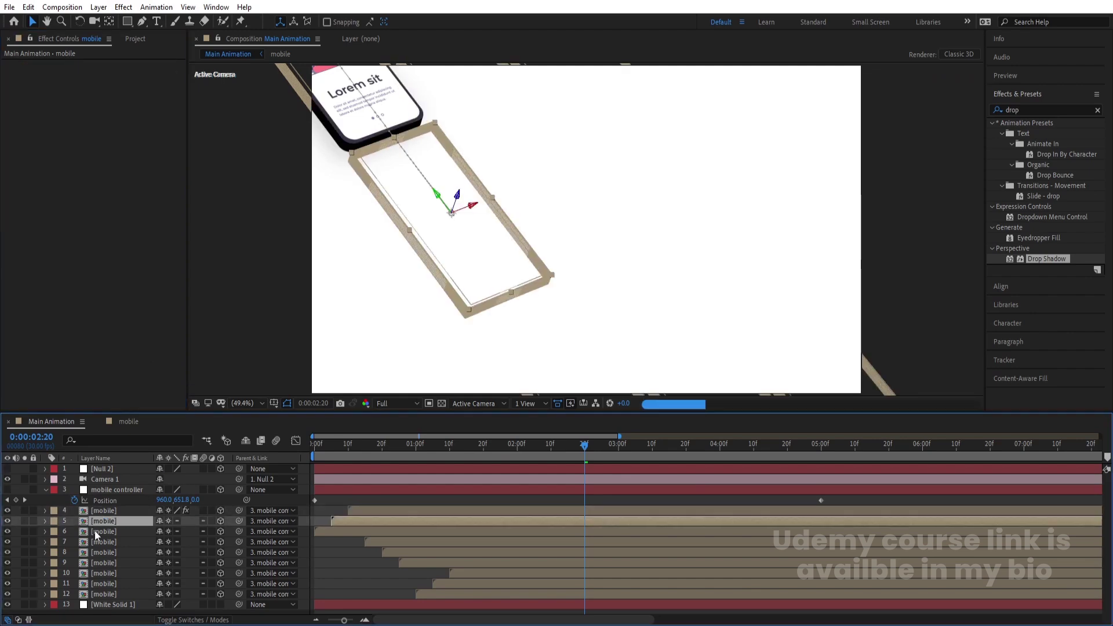
shift+click(116, 594)
key(ctrl+v)
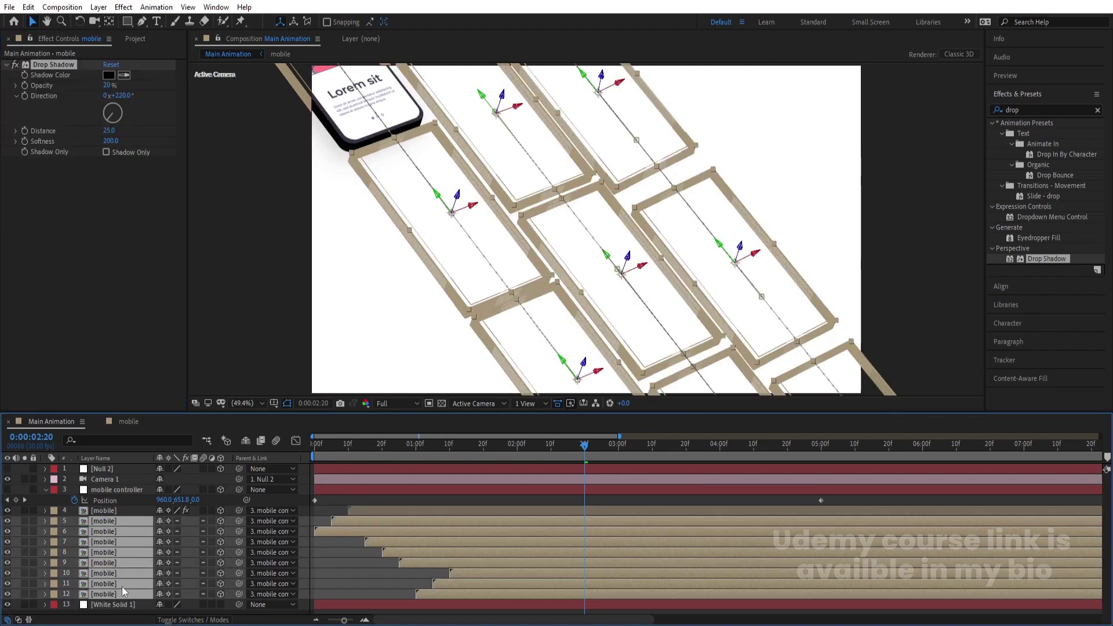
click(342, 498)
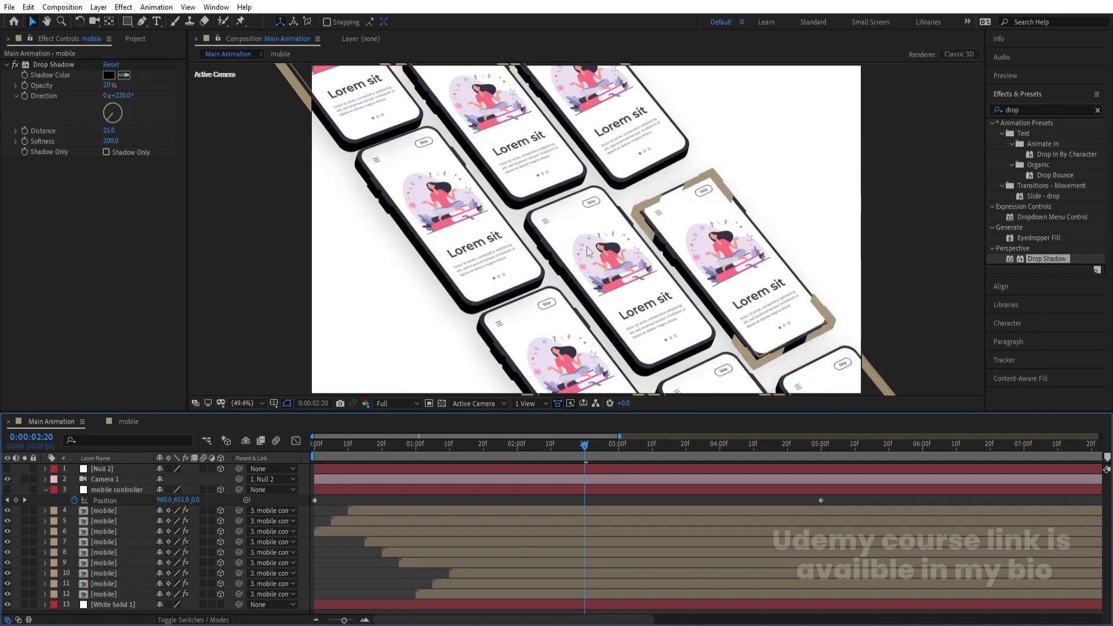